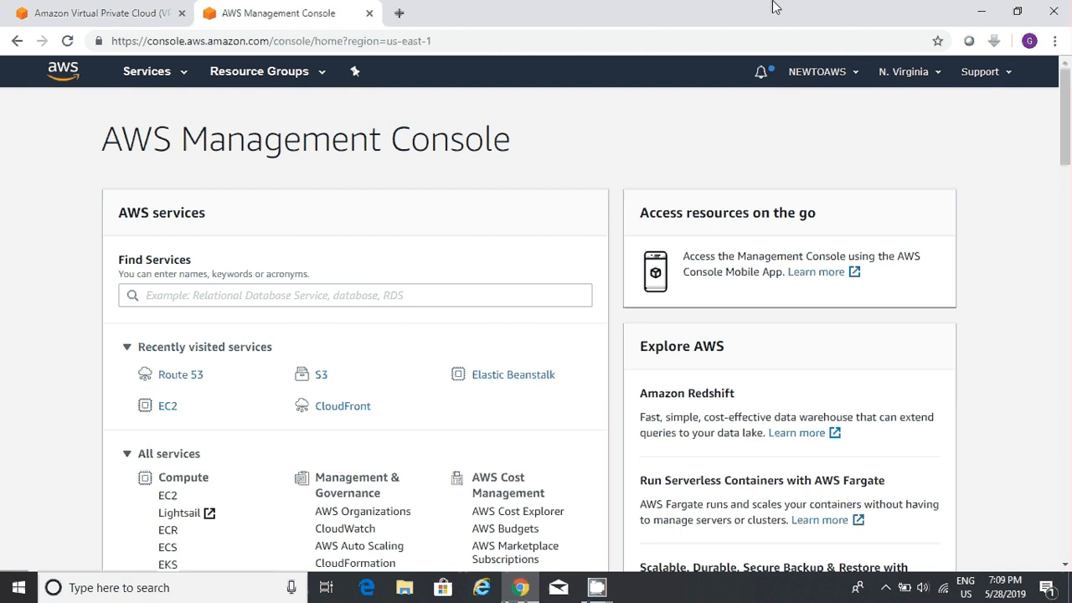
Open the VPC service from the Networking & Content Delivery group of the console's services
drag(1066, 156, 1067, 311)
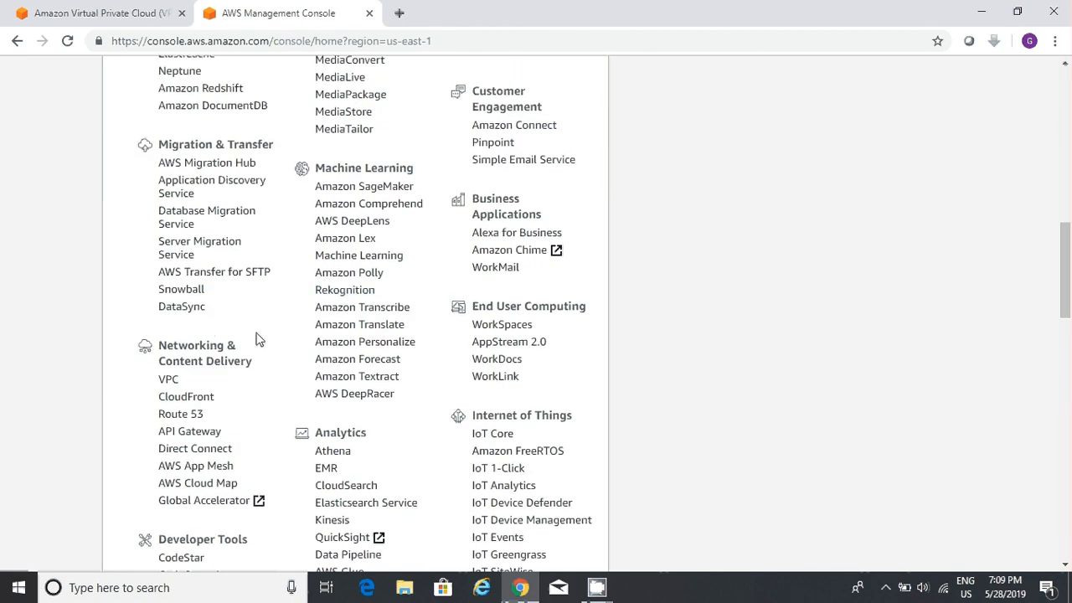
click(168, 384)
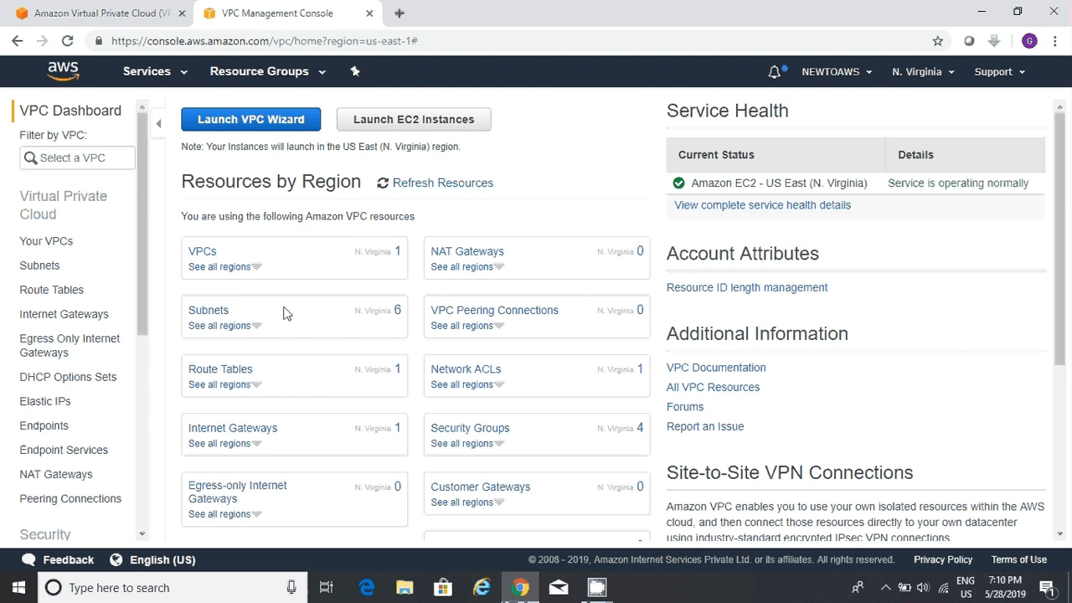
In the Amazon VPC page's browser tab, search for "aws vpc scenarios" and view the Scenario 2: VPC with Public and Private Subnets (NAT) diagram
click(108, 12)
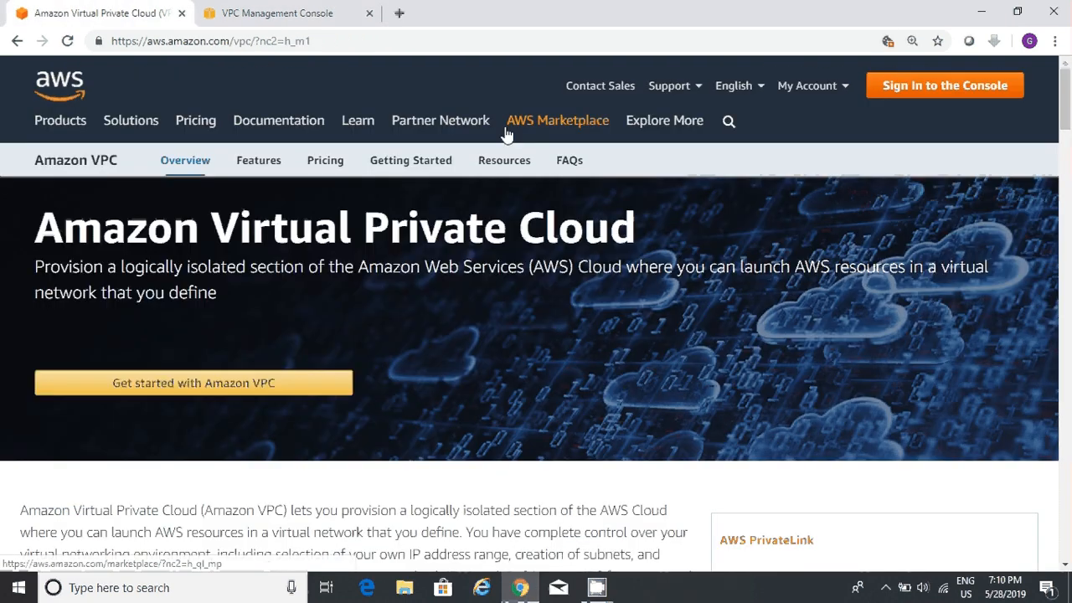
click(419, 41)
text(aws vp)
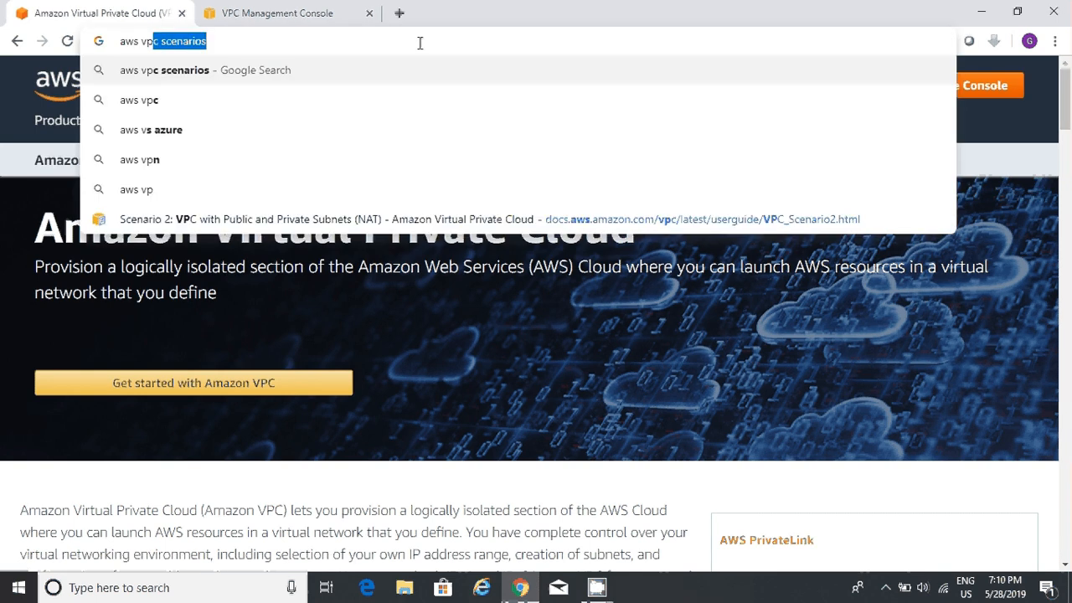
text(c)
key(Return)
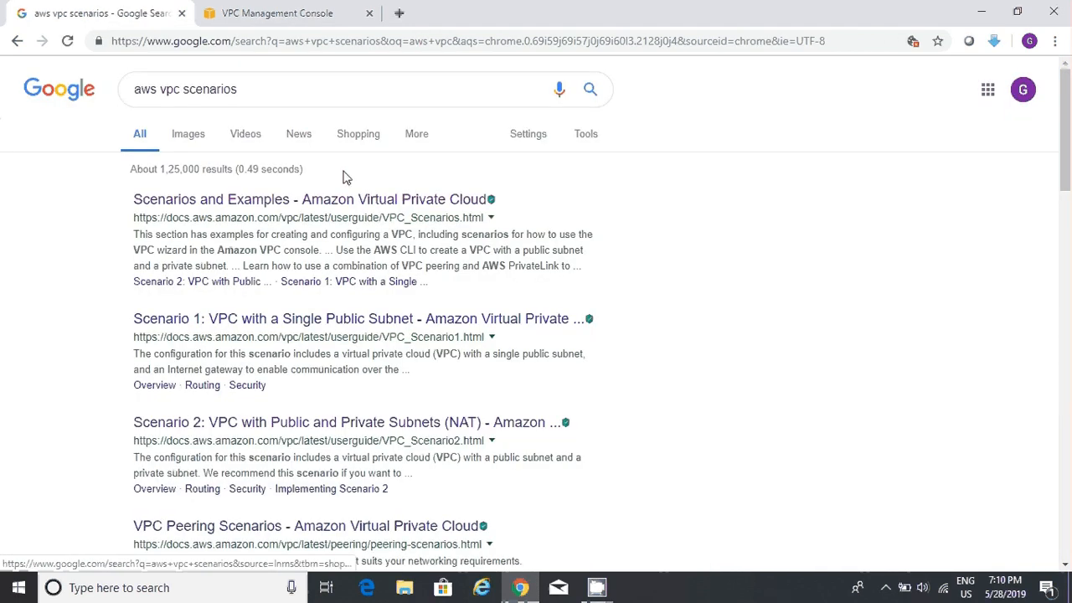
click(327, 201)
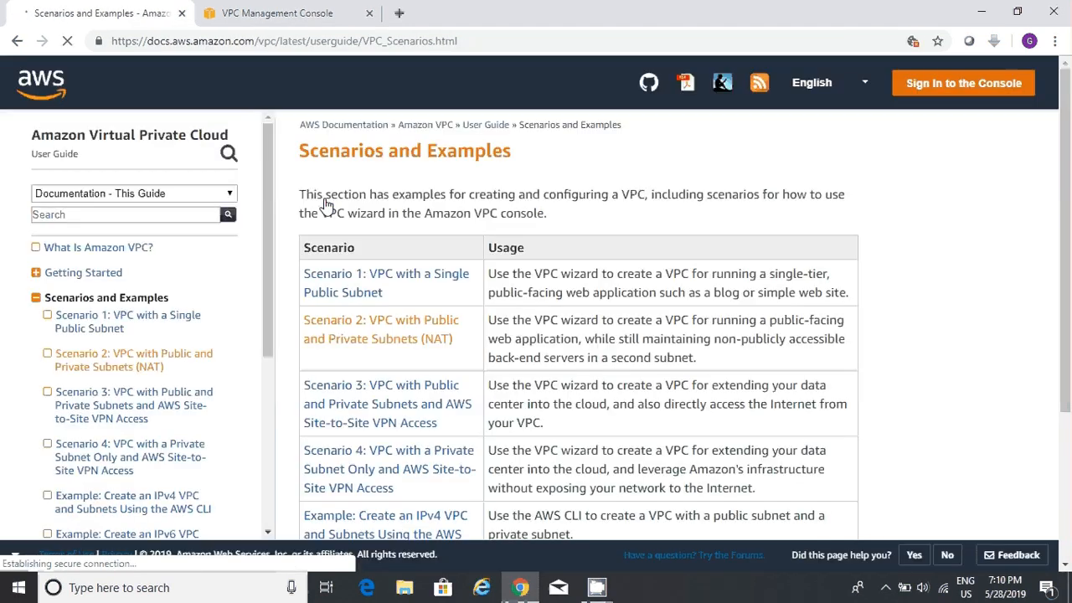
click(369, 338)
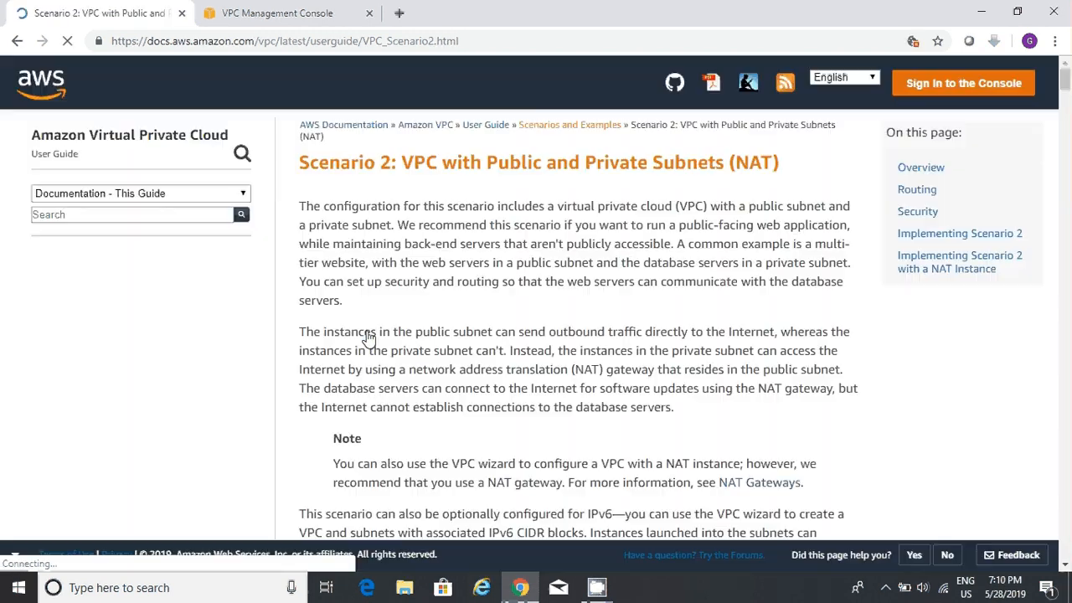
drag(1065, 77, 1067, 102)
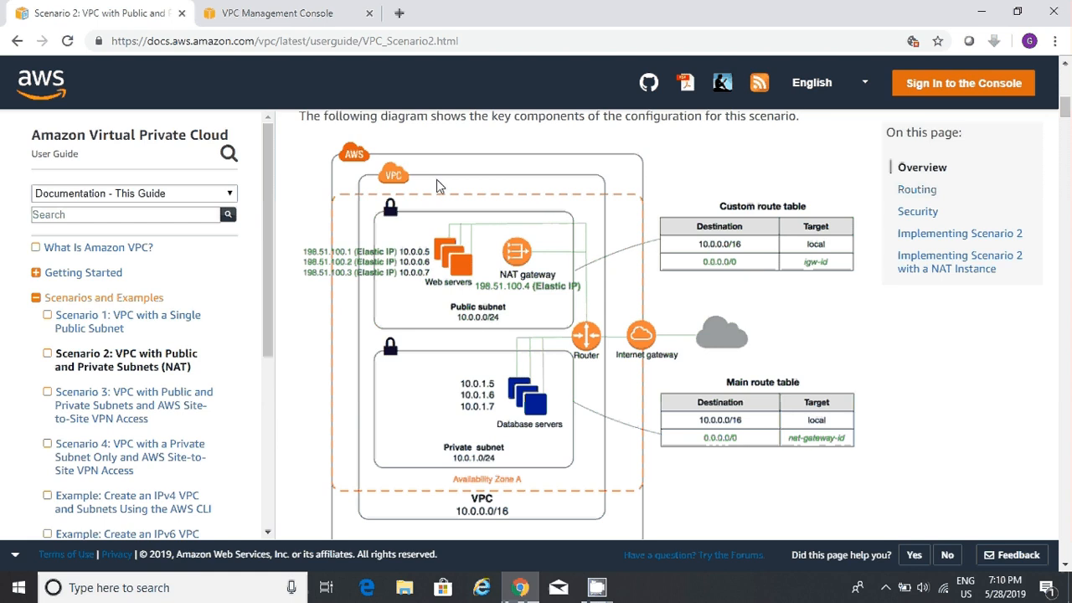
Return to the VPC console and start the VPC Wizard with the "VPC with Public and Private Subnets" configuration
click(306, 19)
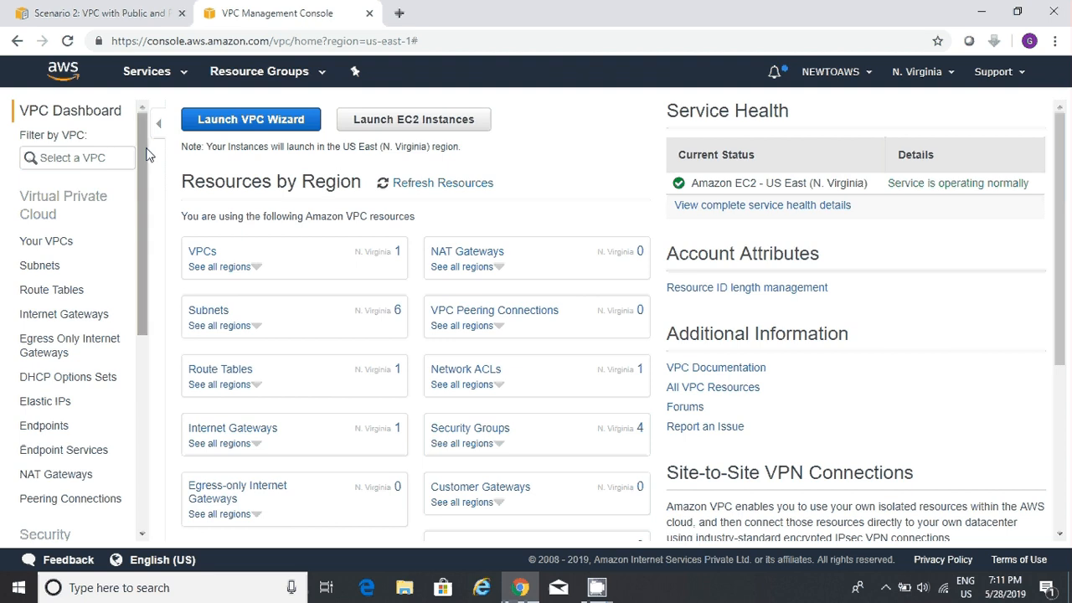
click(245, 122)
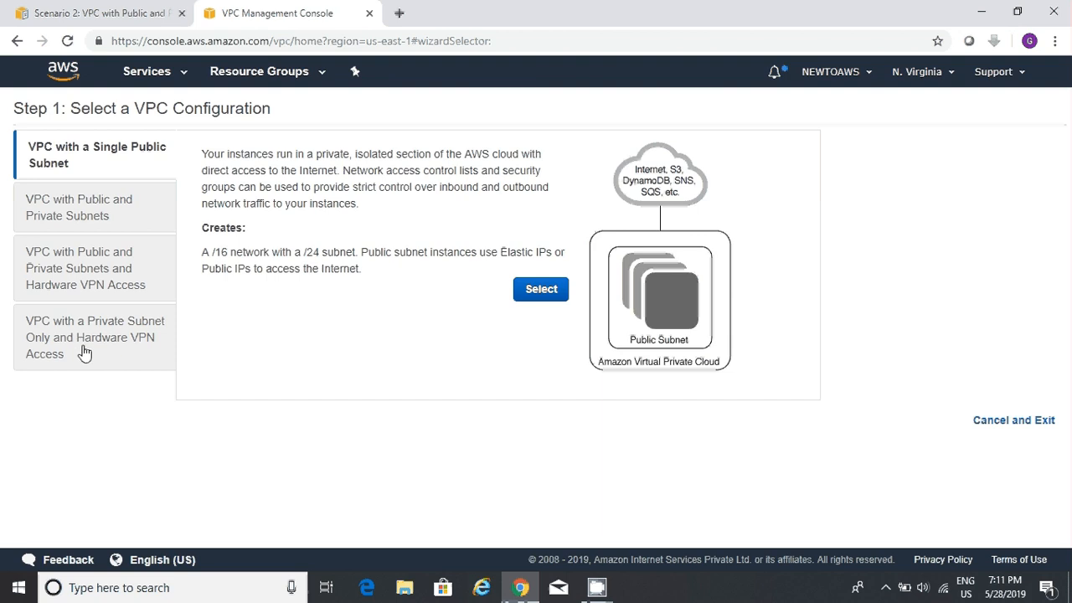
click(113, 208)
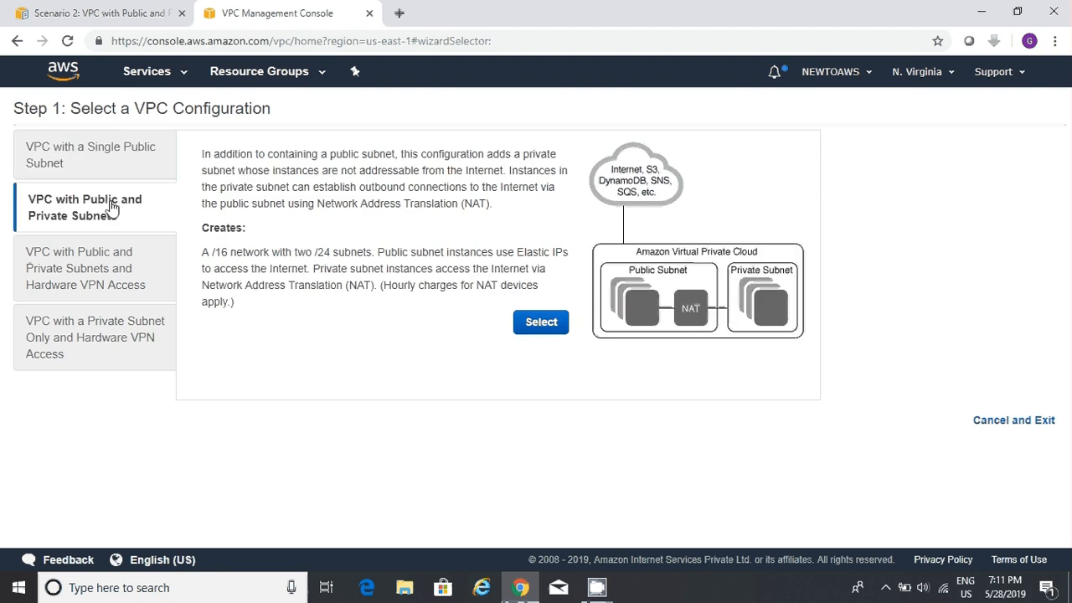
click(543, 324)
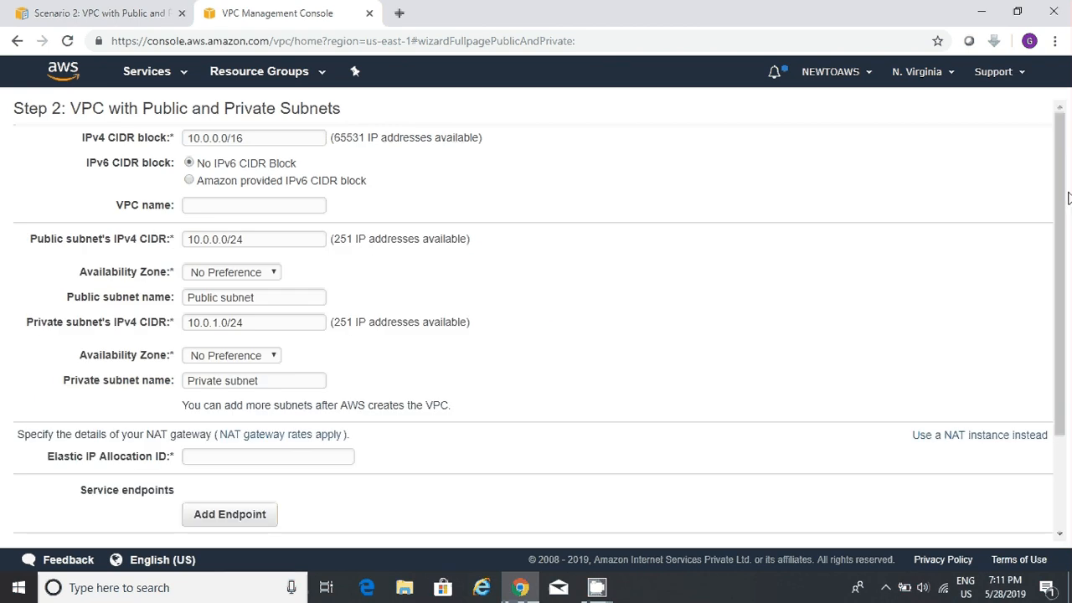
Review the wizard's Step 2 fields against the Scenario 2 diagram, ending on the IPv4 CIDR block
drag(1068, 198, 1063, 341)
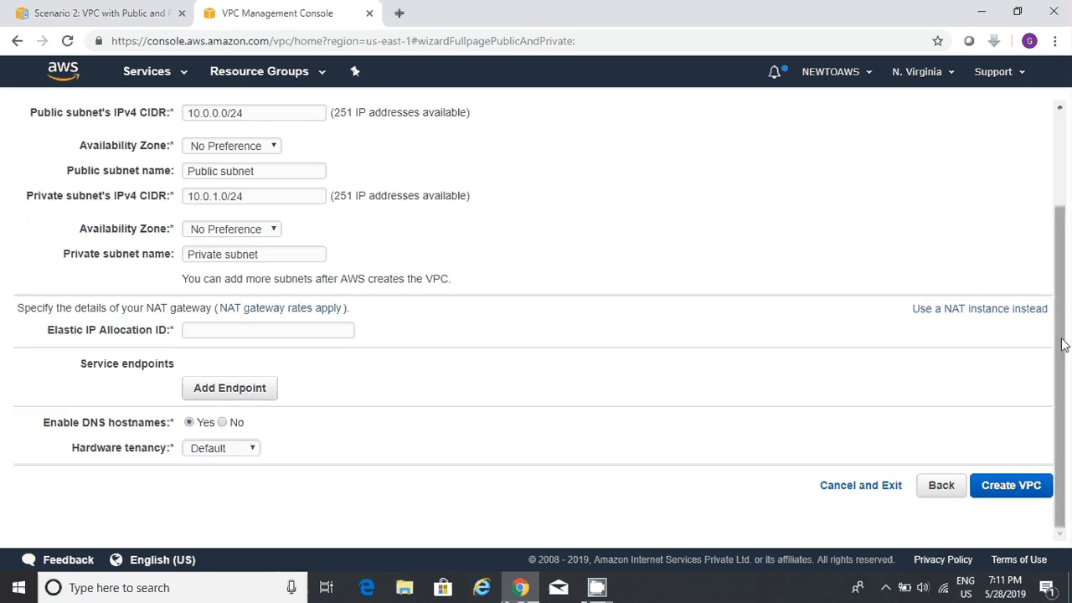
click(113, 15)
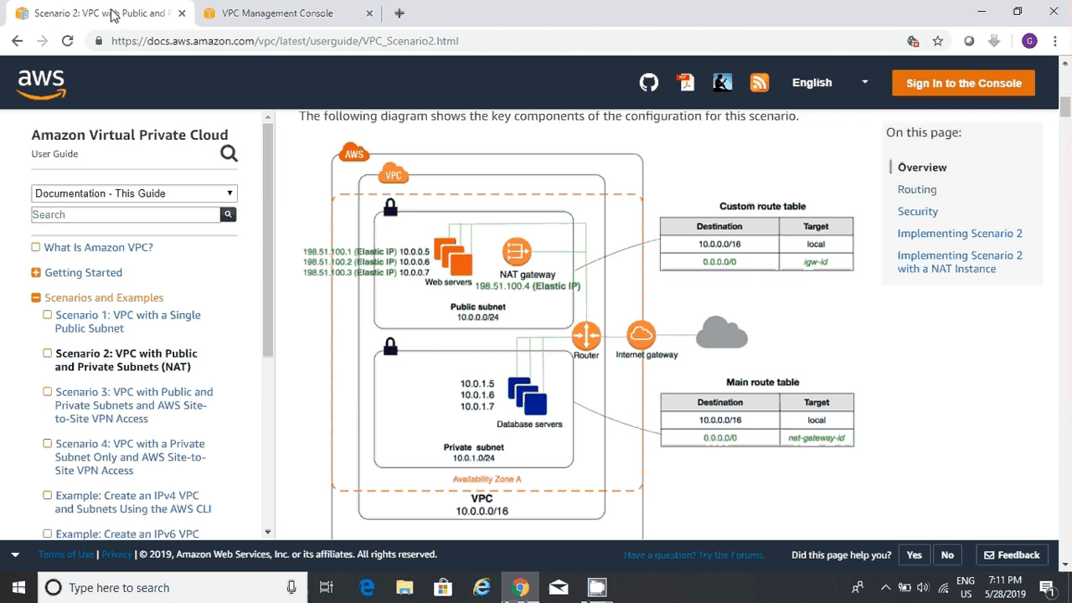
click(290, 10)
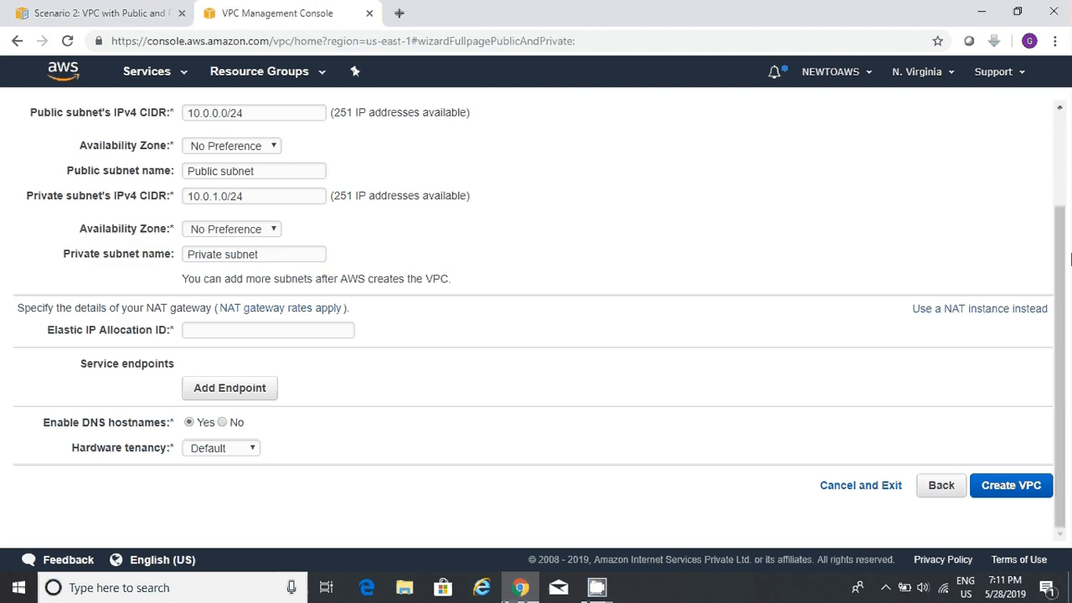
scroll(1062, 250, up, 2)
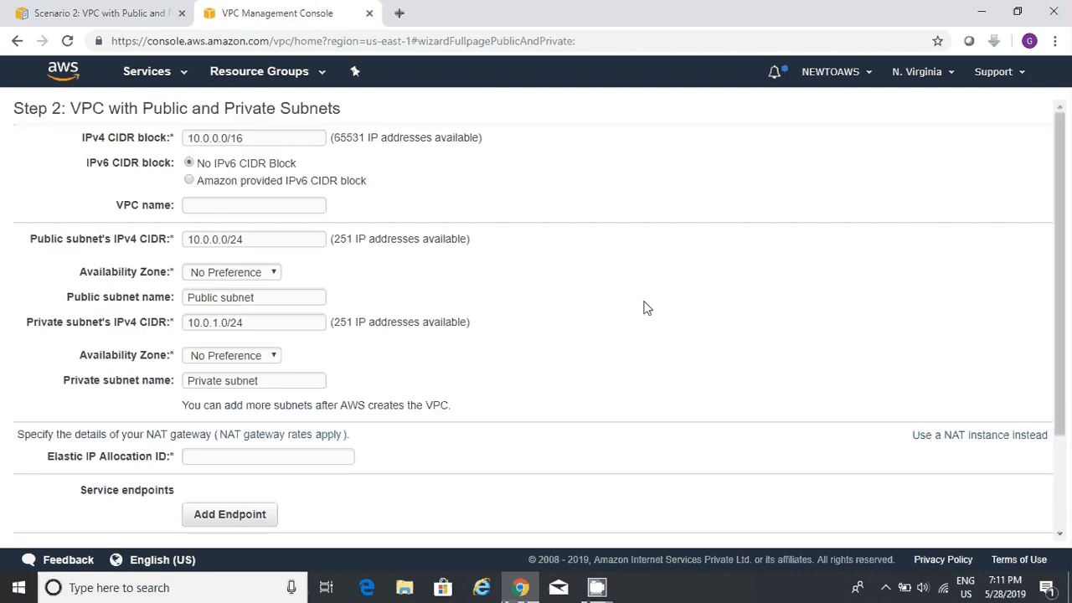
triple_click(259, 139)
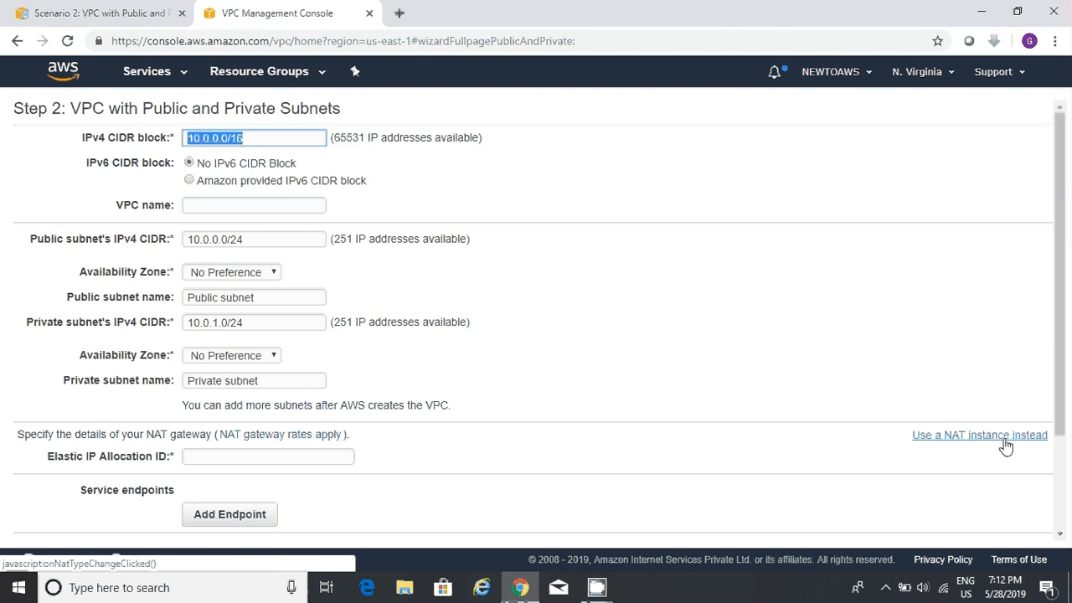
Open the AWS console in a separate browser tab, view the EC2 instances list, and return to the VPC wizard
ctrl+click(57, 77)
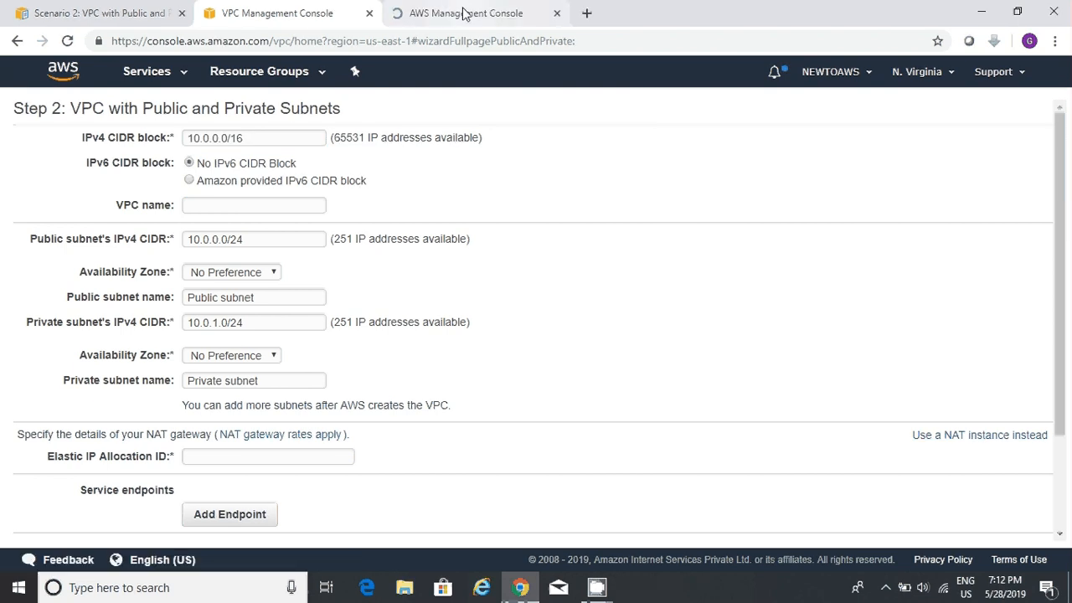
click(464, 13)
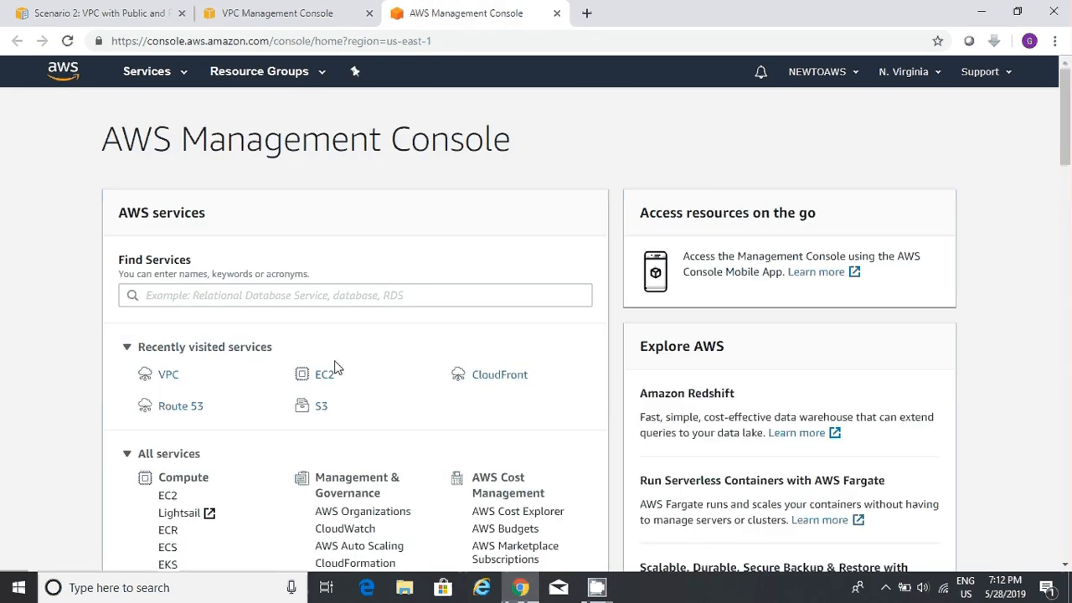
click(325, 377)
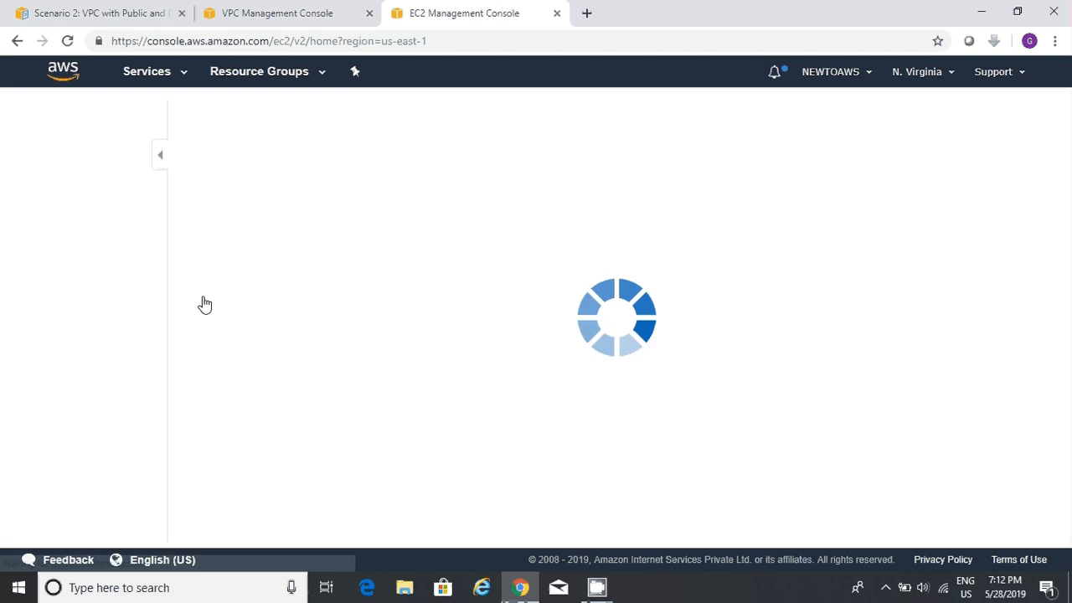
click(58, 233)
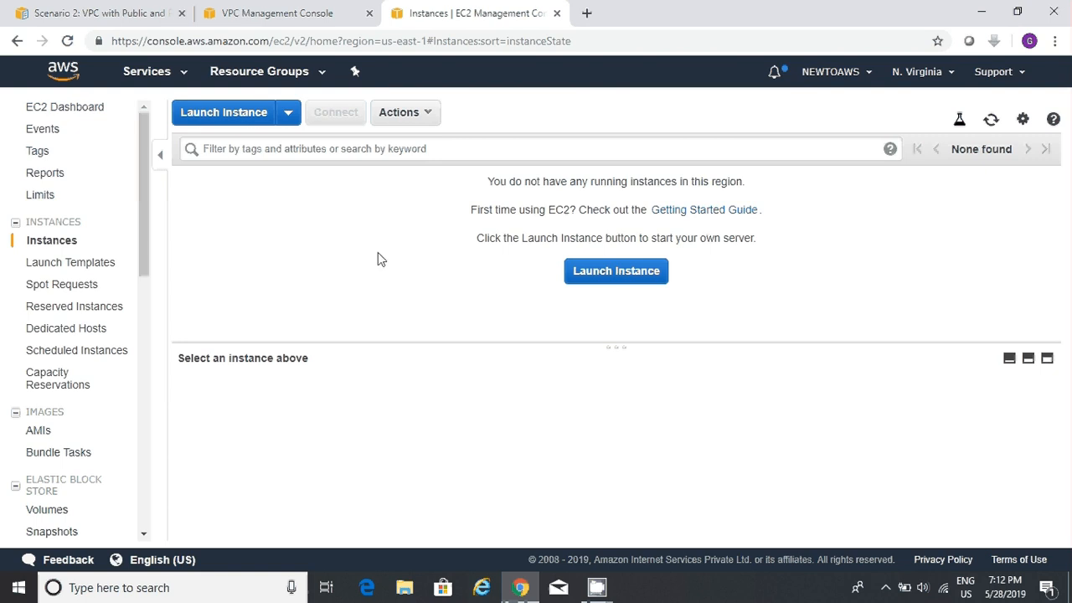
click(287, 15)
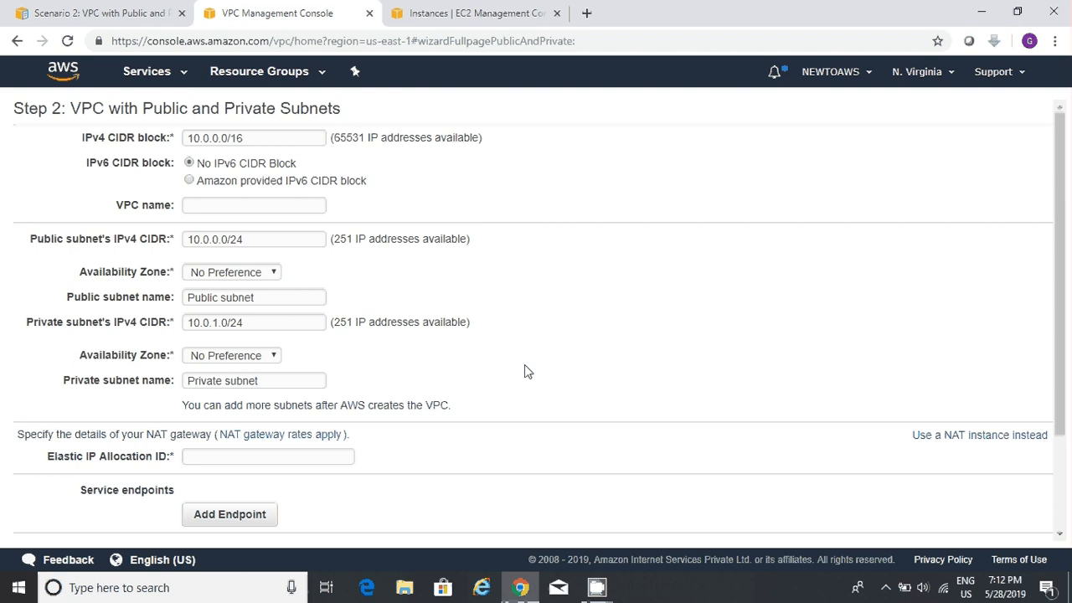
Open Notepad and write the VPC address range as "VPC - 100.100.0.0/16", with a tab after VPC
key(super+r)
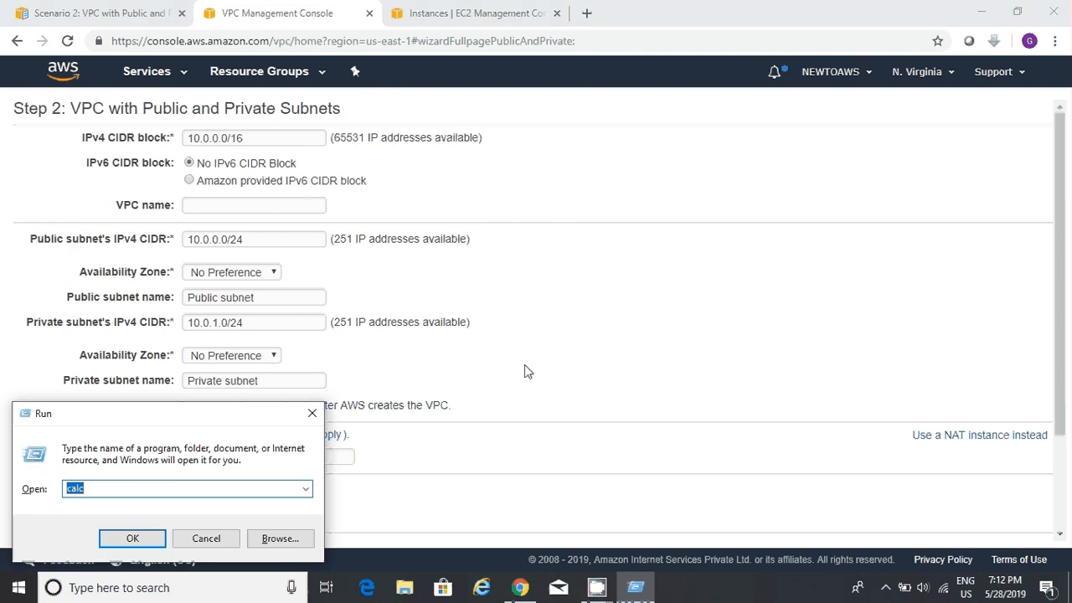
text(notepad)
key(Return)
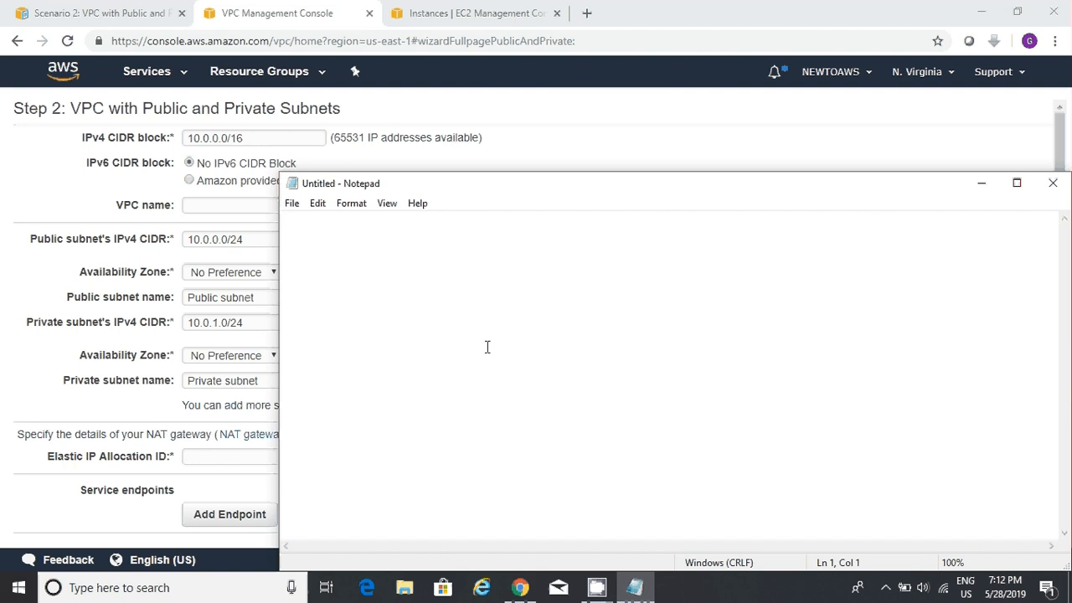
text(VPC)
key(Tab)
text(-)
text(100.)
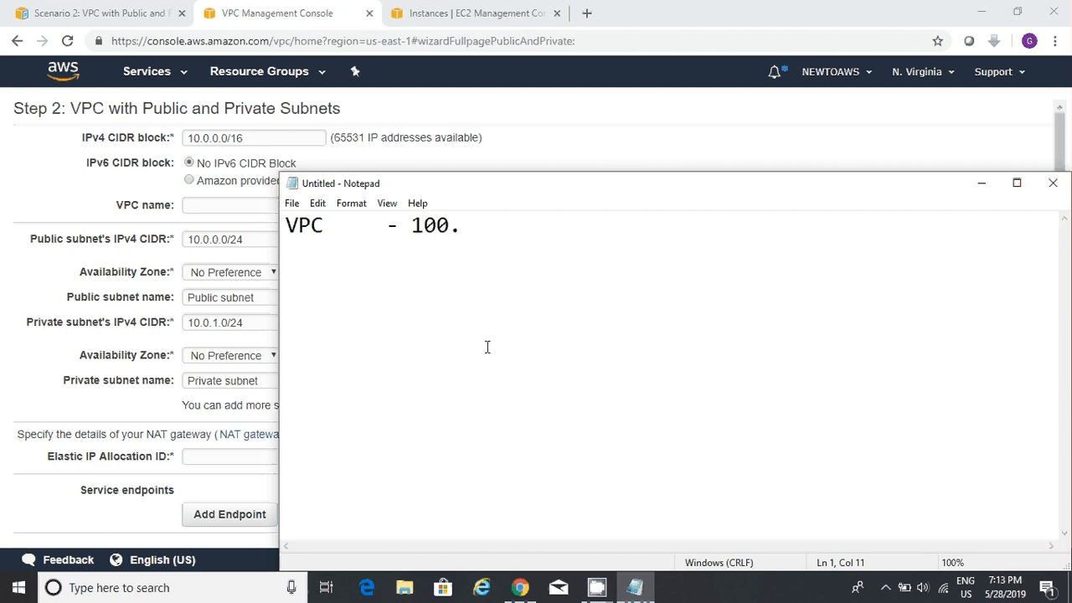
text(100.0.0/)
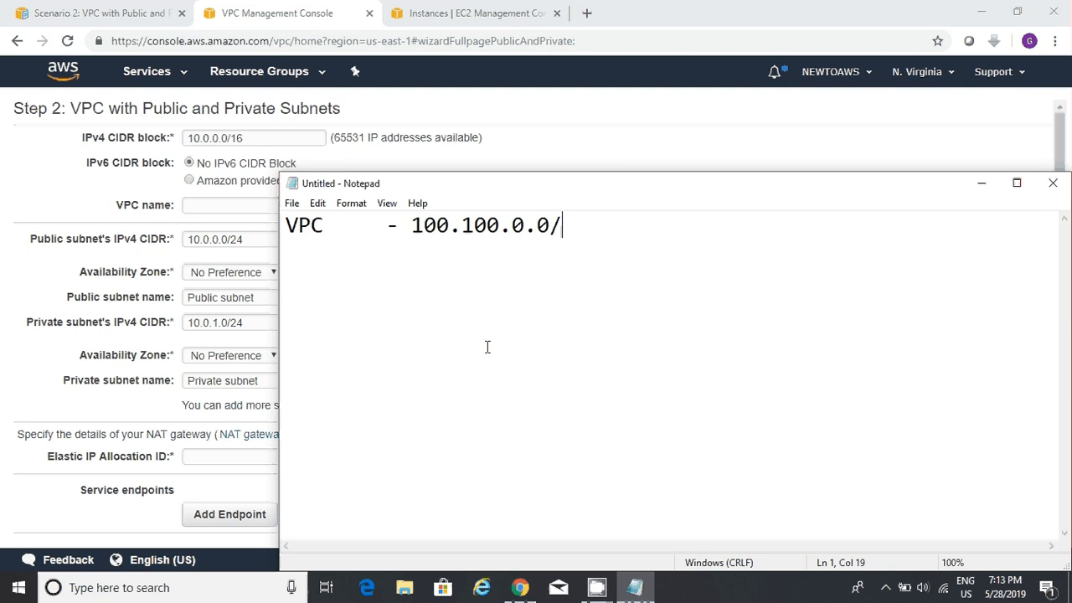
text(16)
key(BackSpace)
key(BackSpace)
text(16)
Append "- 65,536 IPs" after the 100.100.0.0/16 range and begin a new line
drag(412, 230, 625, 232)
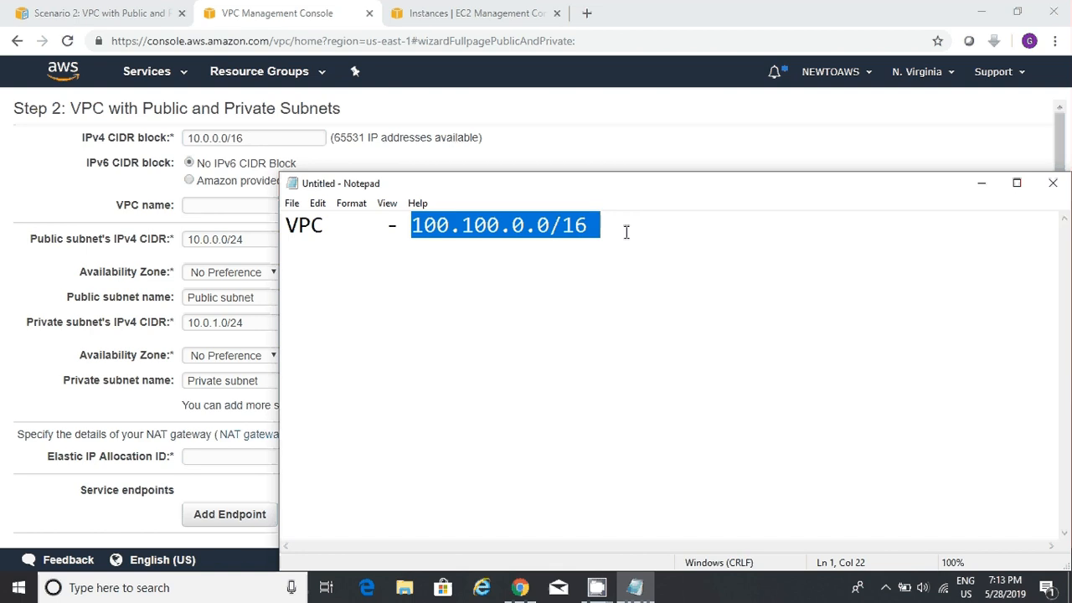
click(625, 232)
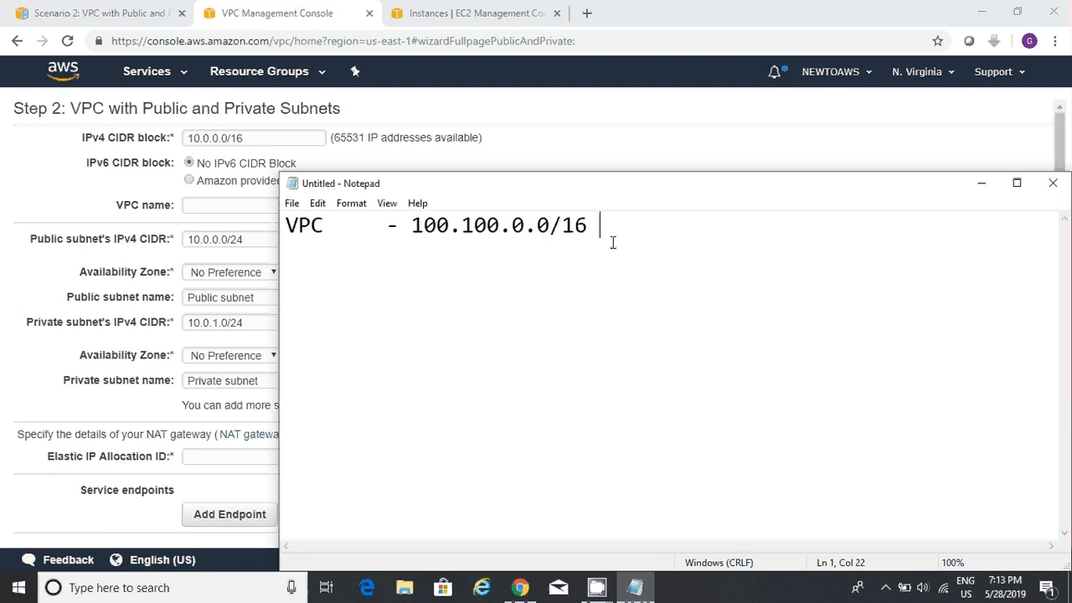
text(- 65,536)
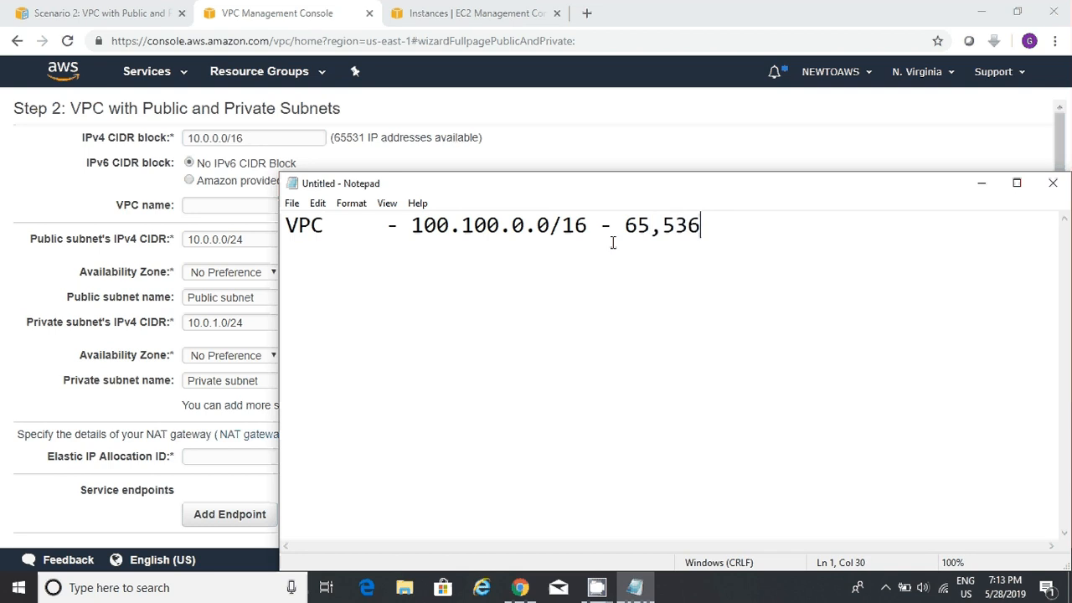
text( IPs)
key(Return)
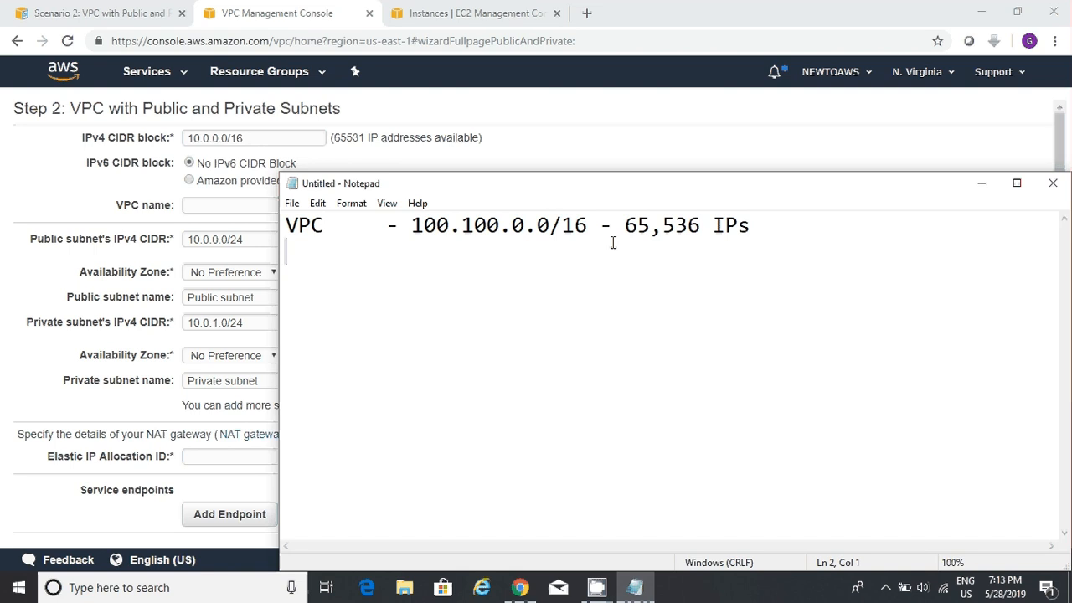
Add a "Public Subnet" label on the second line and align the value columns of both lines with tabs
text(Public Subnet)
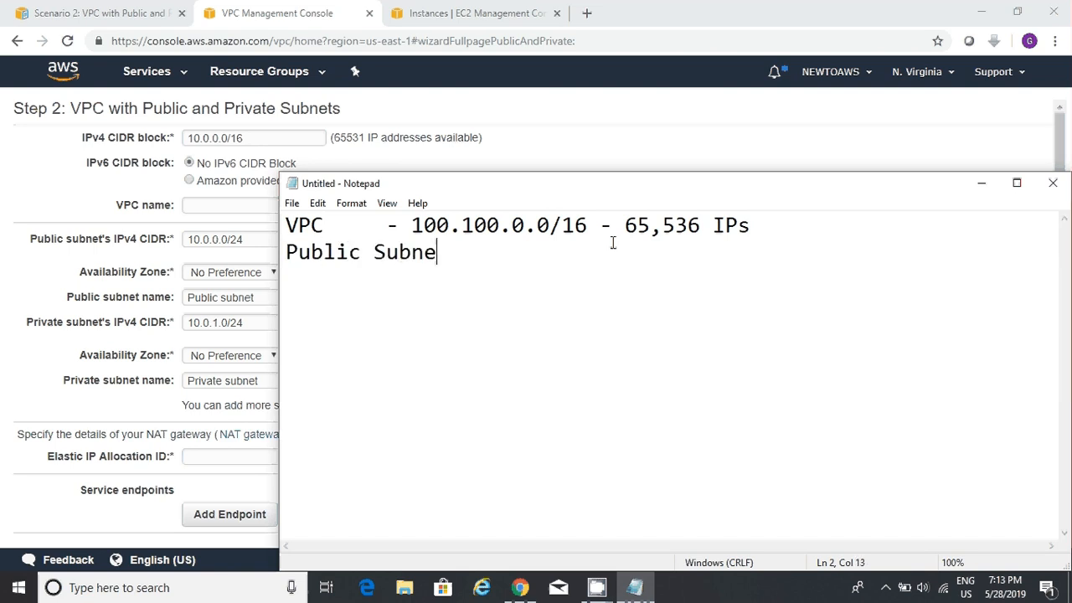
key(Up)
key(Left)
key(Left)
key(Left)
key(Left)
key(Left)
key(Tab)
key(Down)
key(End)
key(Tab)
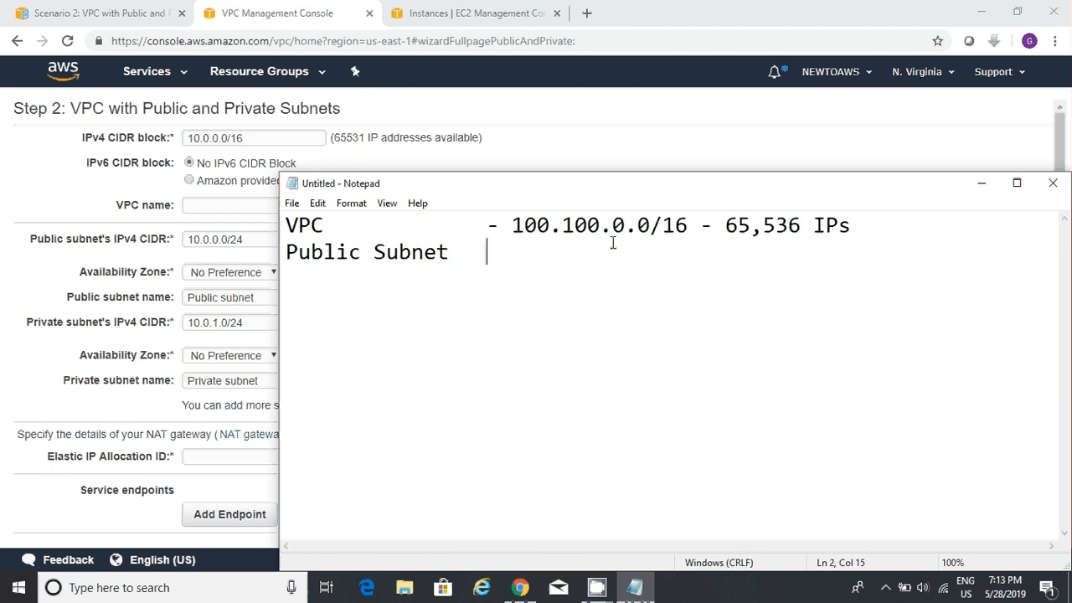
Enter "- 100.100.0.0/24" as the public subnet range and highlight its network portion 100.100.0
text(- 100.100)
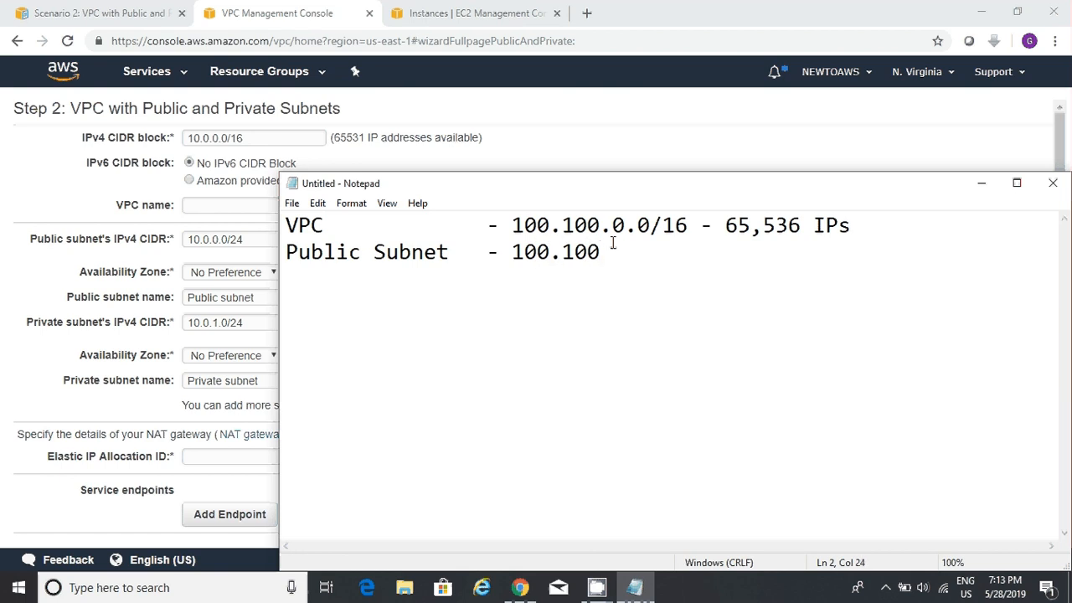
text(.0.0/24)
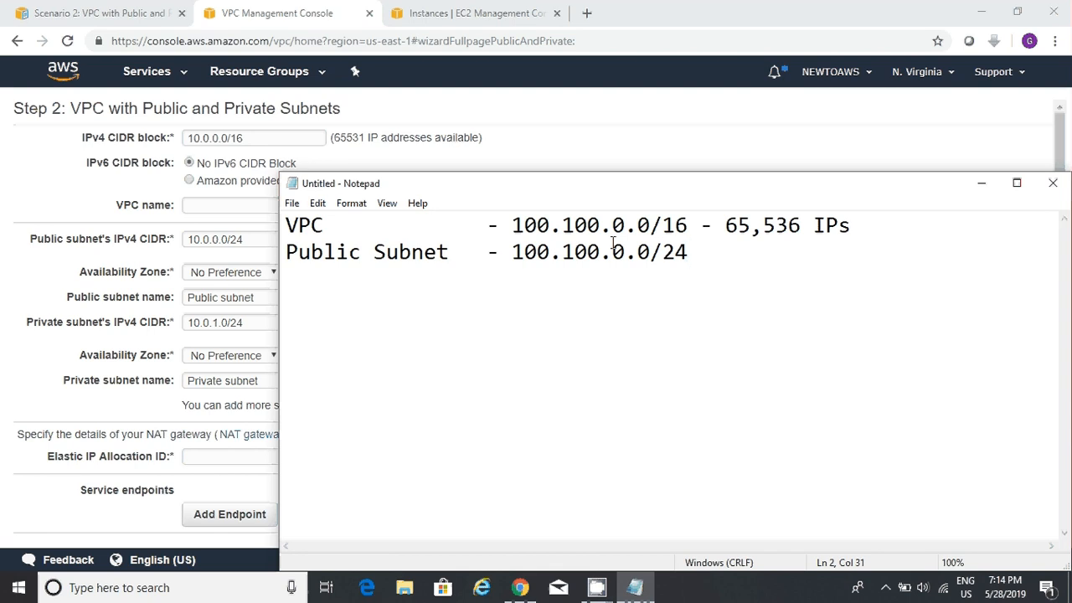
drag(624, 251, 511, 252)
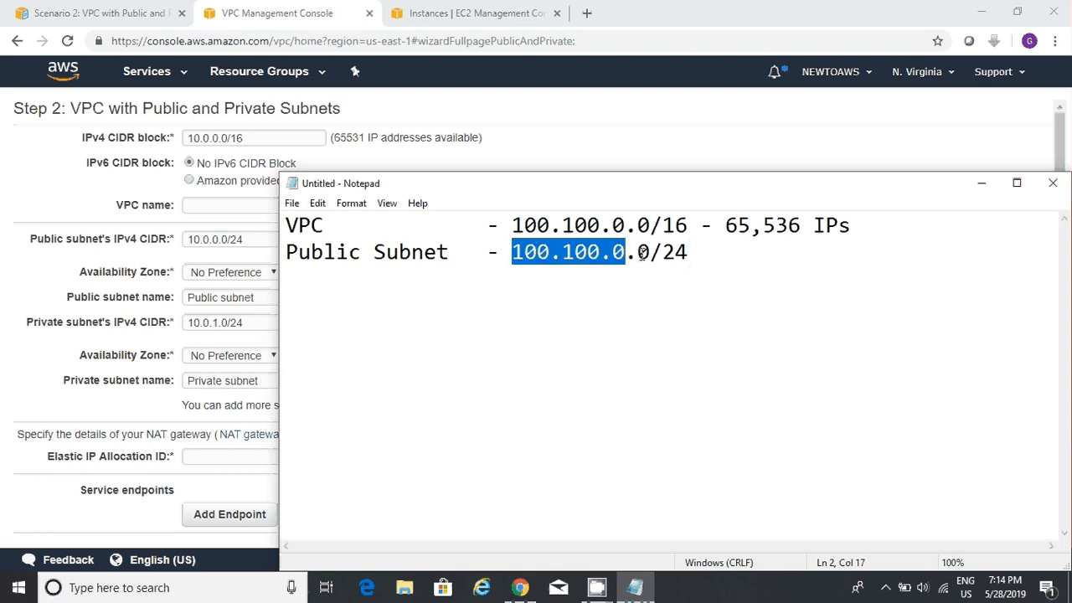
Append "- 256 IPs" after the public subnet's 100.100.0.0/24 range and begin a new line
click(713, 253)
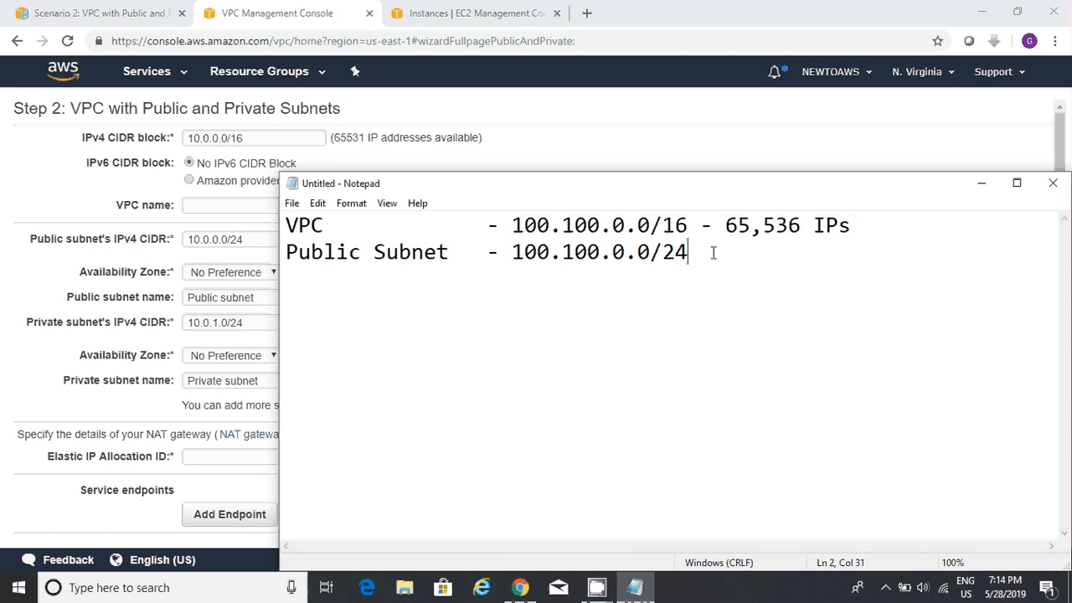
key(BackSpace)
text(- 256 IPs)
key(Return)
Add a "Private Subnet" line with the aligned value "- 100.100.1.0/24 - 256 IPs"
text(Pri)
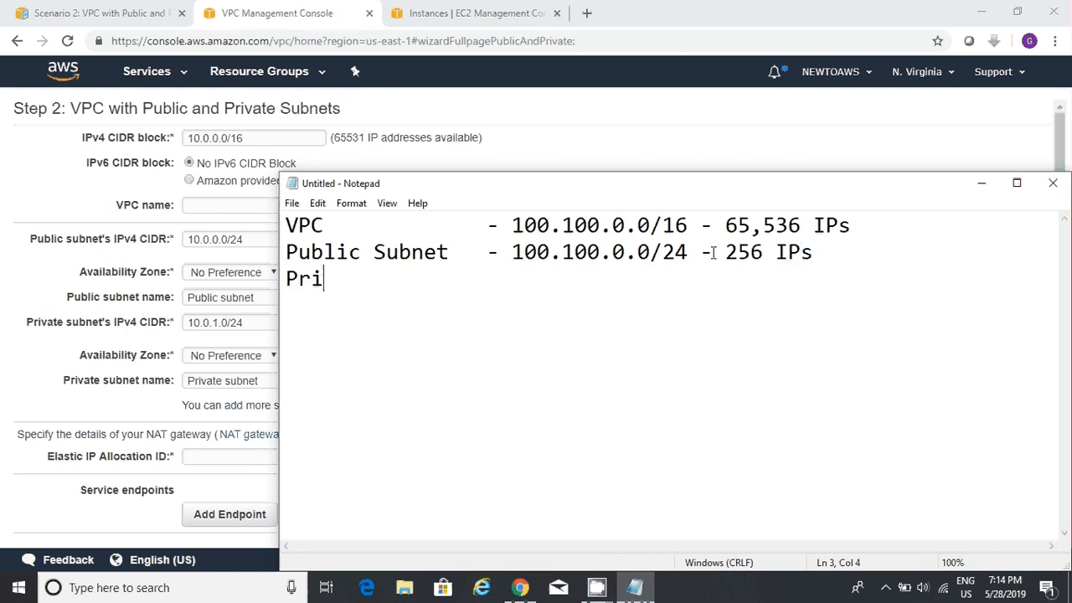
text(vate Subnet)
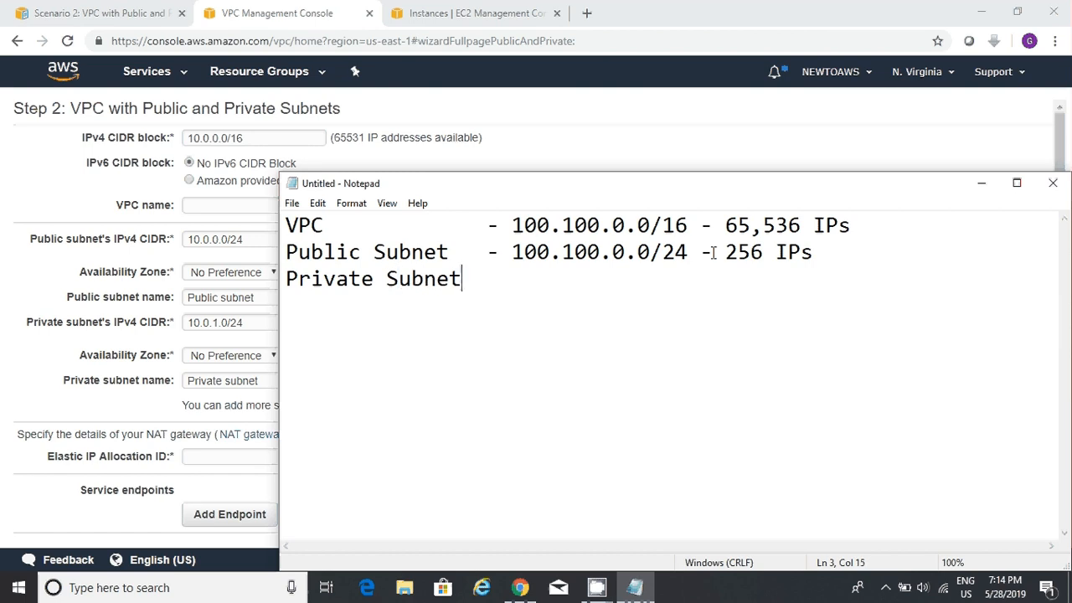
key(Tab)
text(- 100.100.)
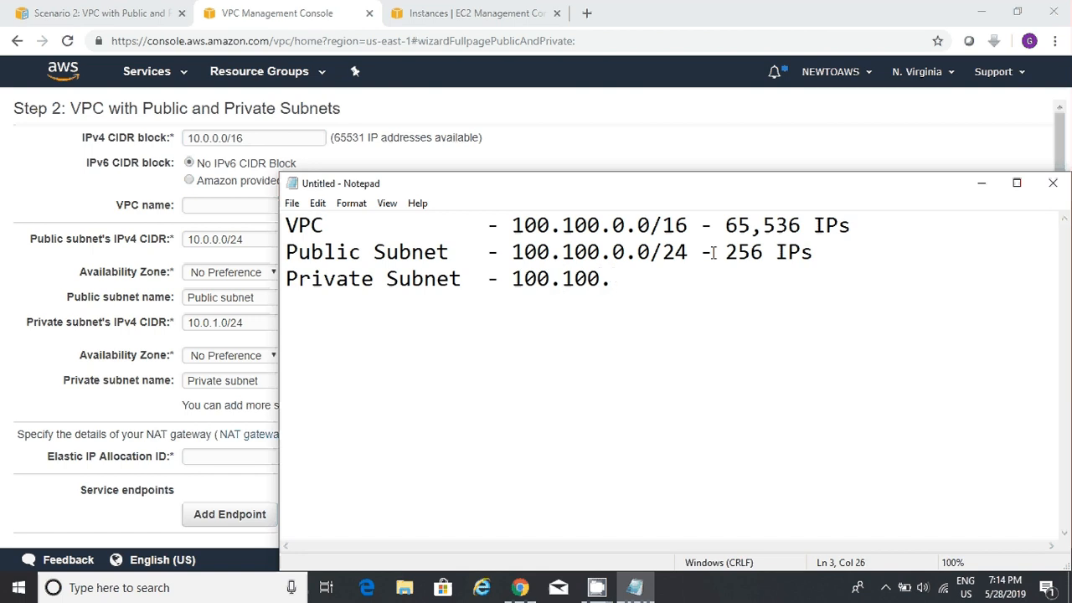
text(1.0/24)
drag(512, 278, 625, 279)
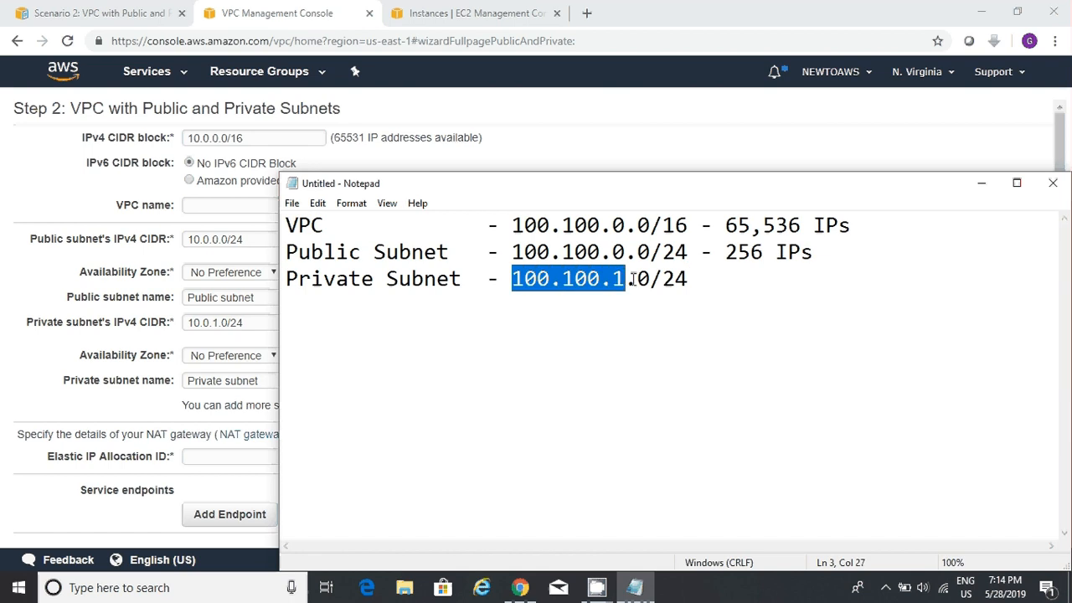
click(695, 274)
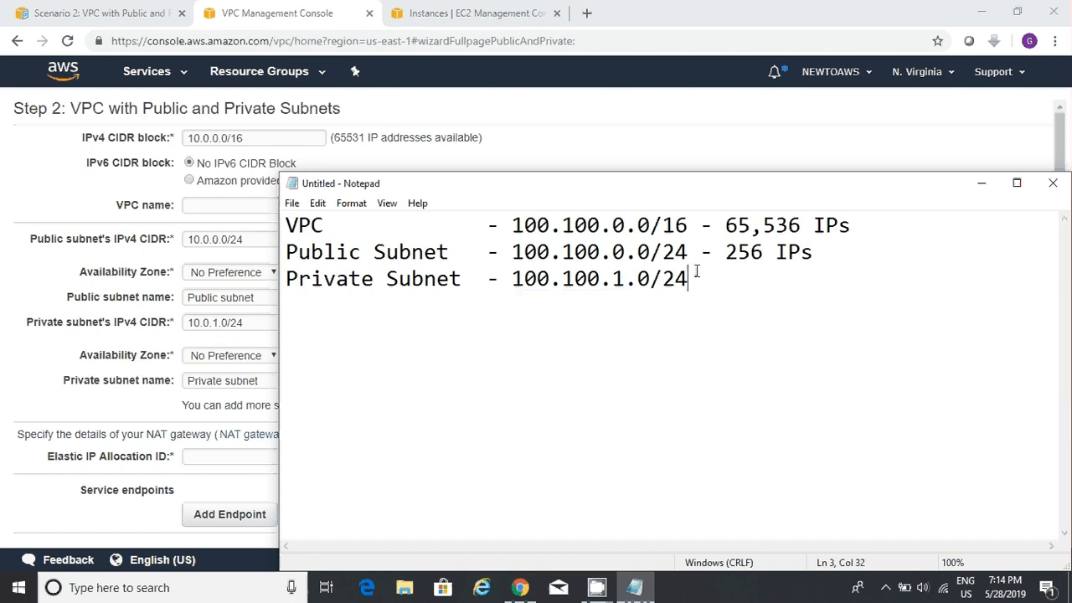
text(- 256 IPs)
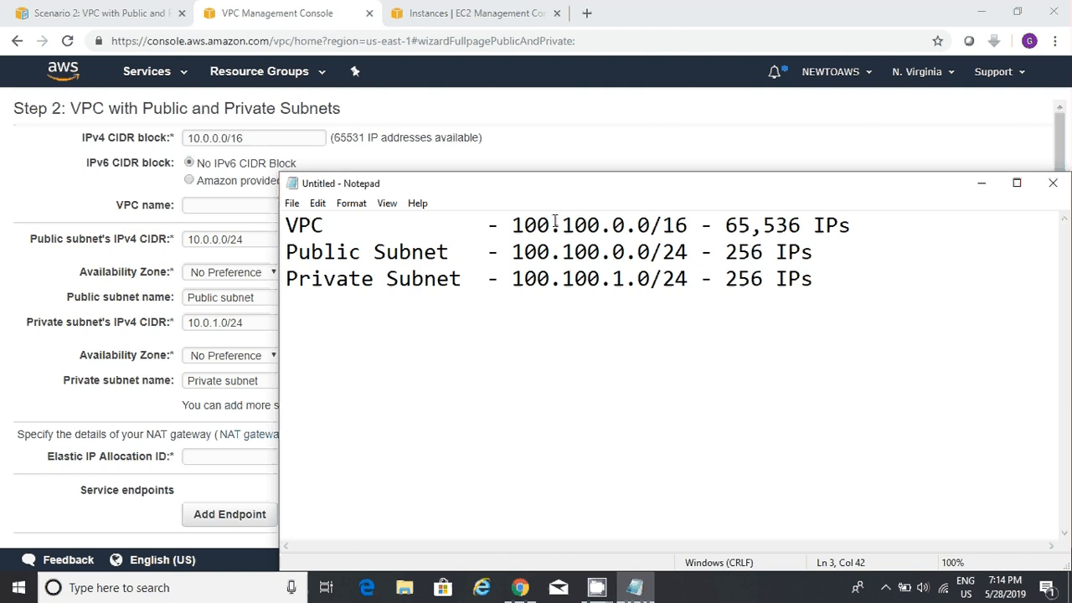
Copy the VPC range 100.100.0.0/16 from the notes and use it as the wizard's IPv4 CIDR block
click(513, 224)
drag(513, 225, 684, 215)
key(ctrl+c)
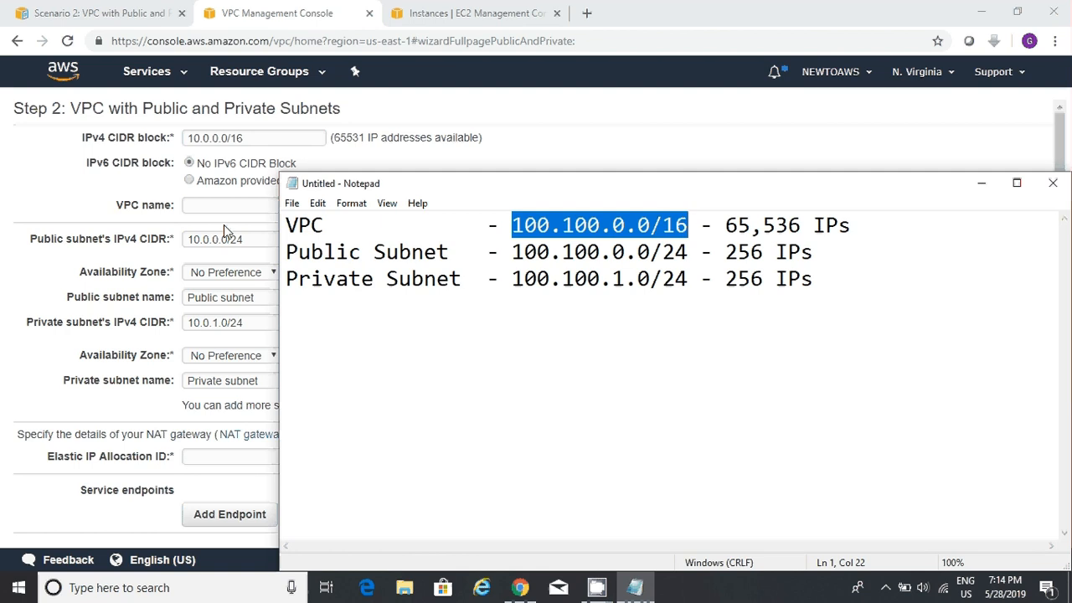
click(217, 197)
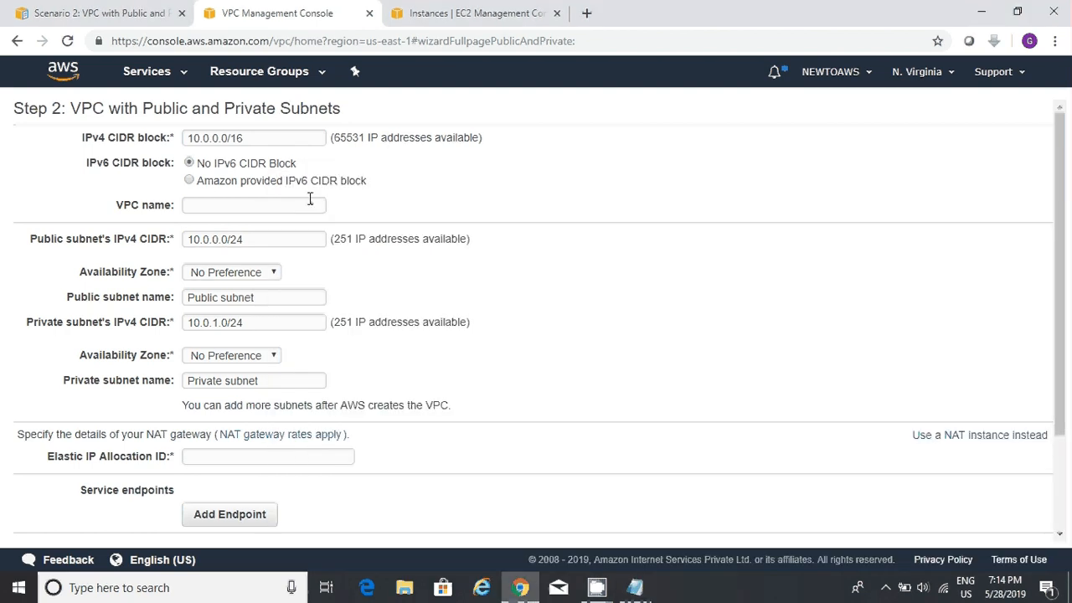
click(310, 199)
drag(253, 137, 126, 144)
key(ctrl+v)
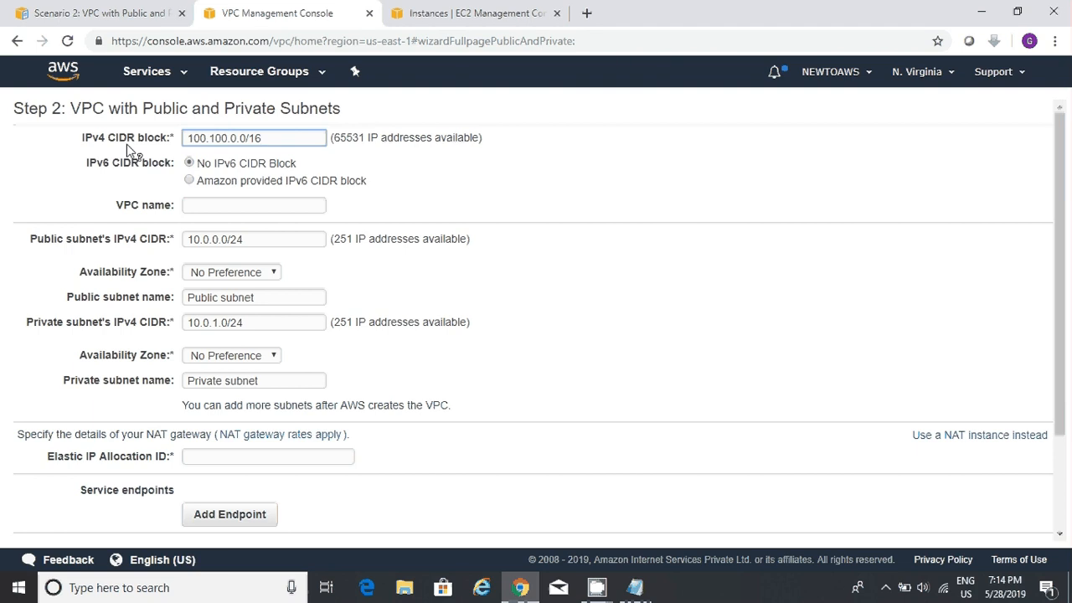
Name the VPC "VPC-Scen2"
click(188, 204)
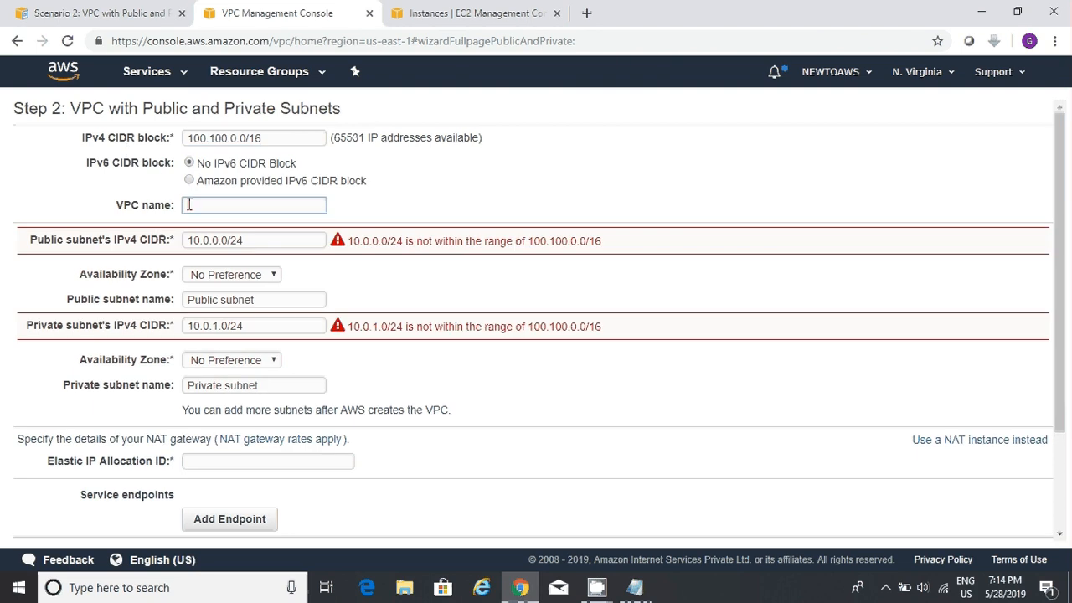
text(VPC-Scen2)
click(461, 165)
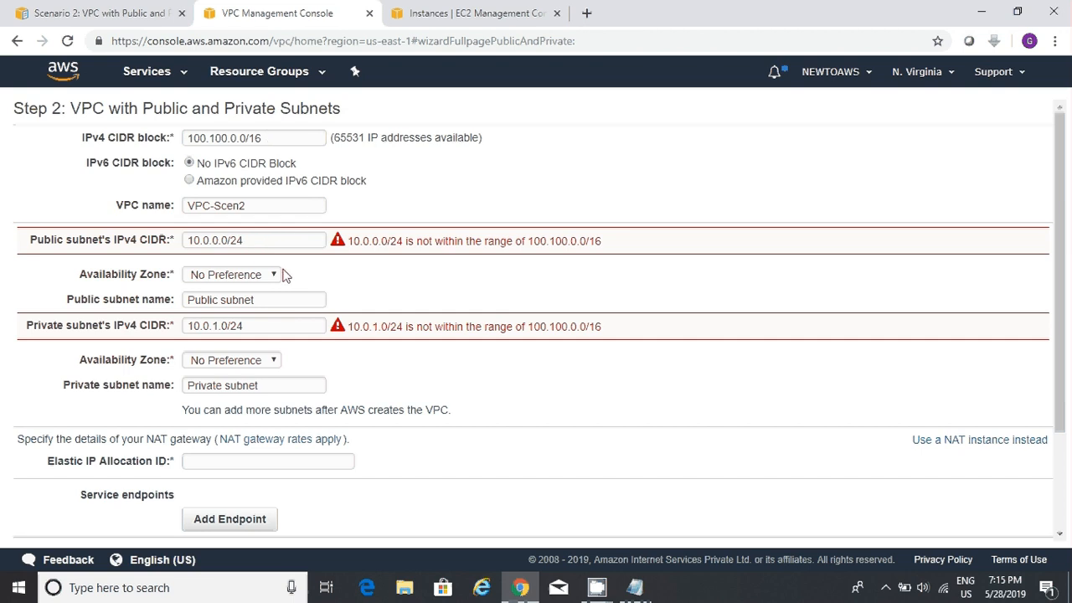
Replace the public subnet's IPv4 CIDR with 100.100.0.0/24, copied from the Notepad notes
click(255, 240)
key(alt+Tab)
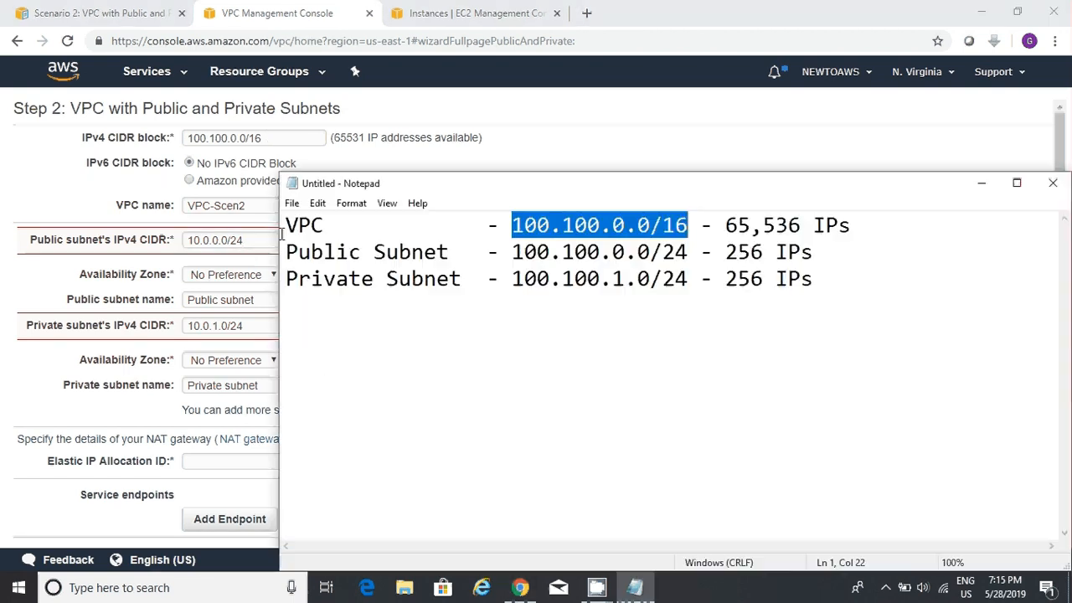
click(512, 252)
drag(512, 252, 692, 251)
key(ctrl+c)
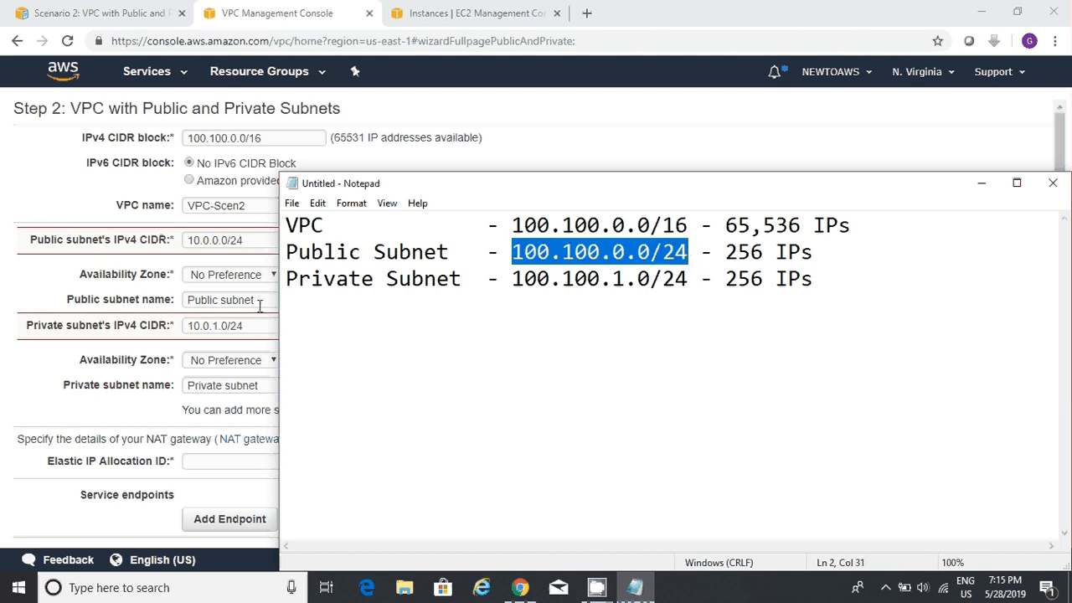
click(252, 240)
key(ctrl+a)
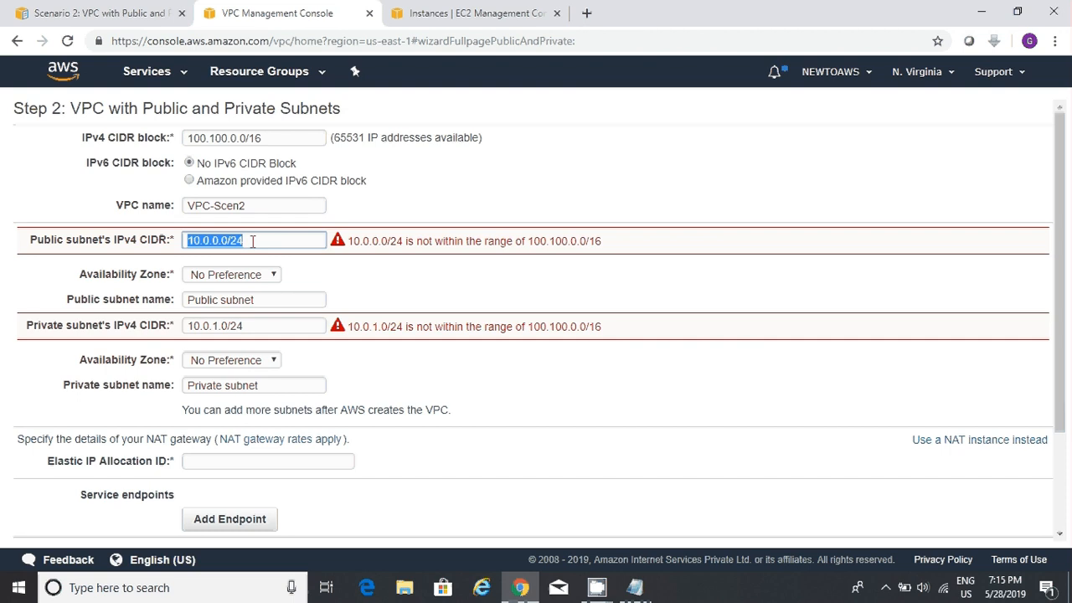
key(ctrl+v)
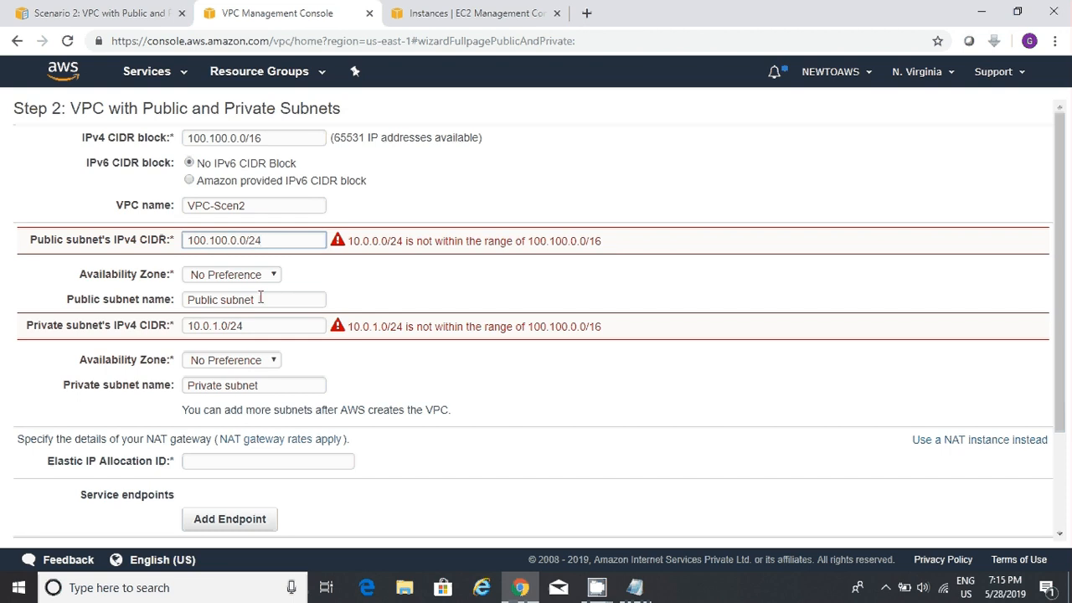
key(Tab)
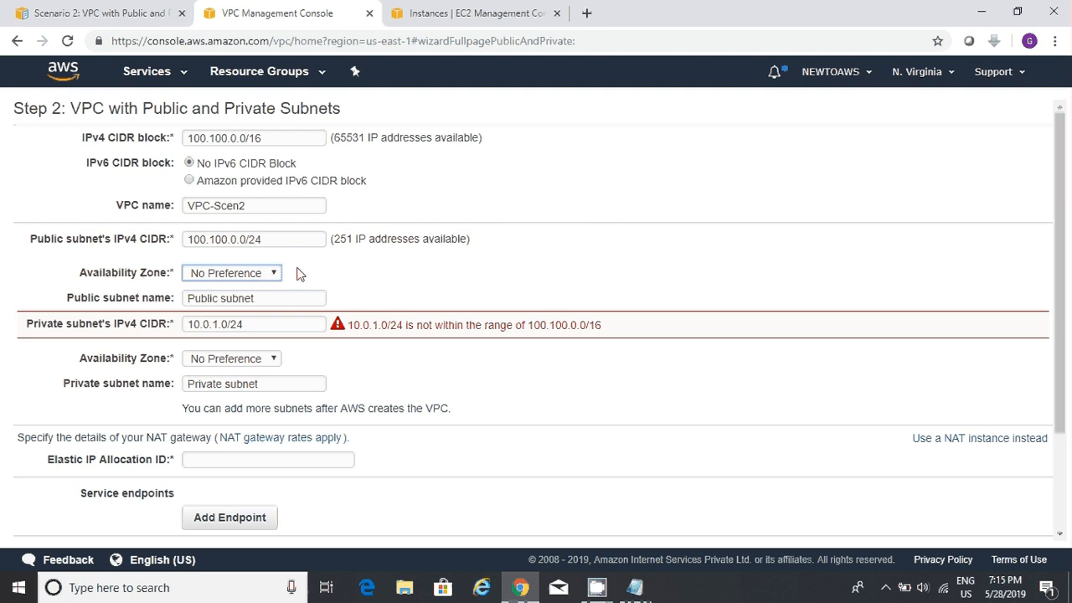
click(298, 269)
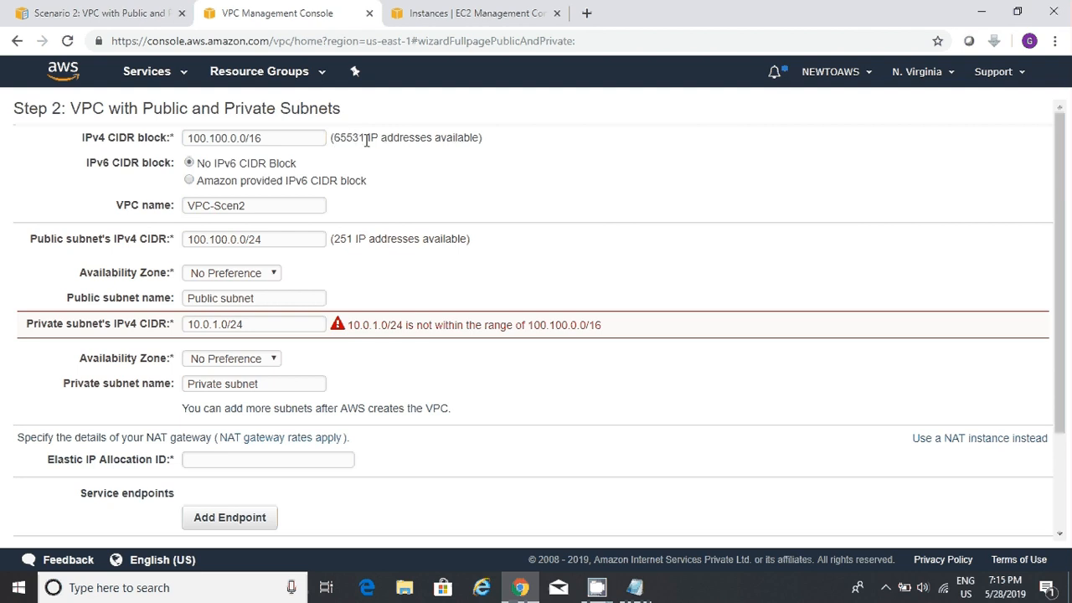
drag(335, 240, 356, 240)
click(356, 241)
Replace the private subnet's IPv4 CIDR with 100.100.1.0/24, copied from the Notepad notes
click(256, 323)
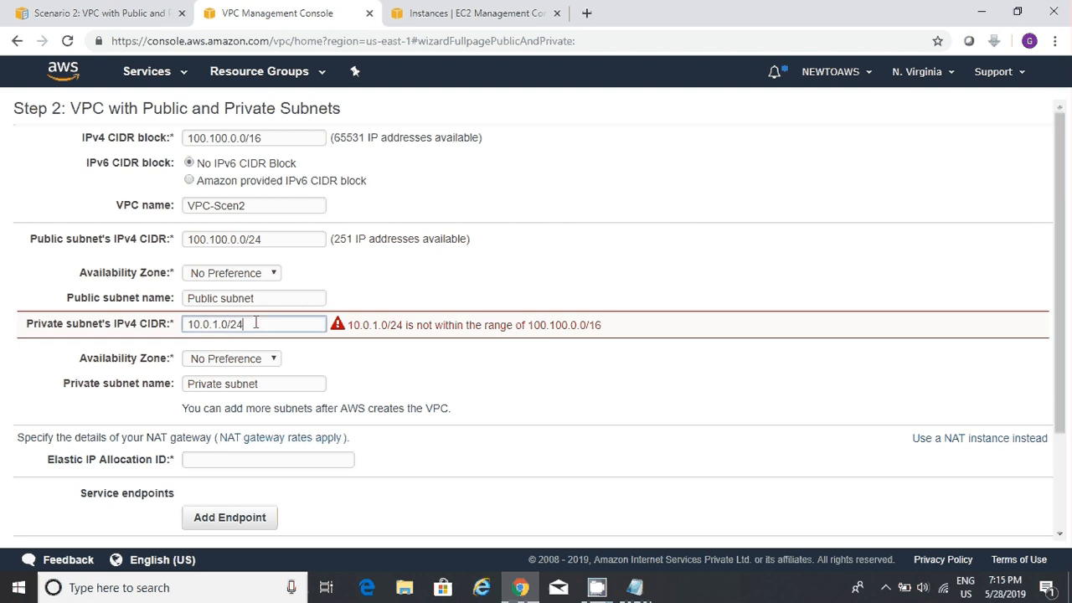
key(alt+Tab)
drag(512, 279, 692, 283)
key(ctrl+c)
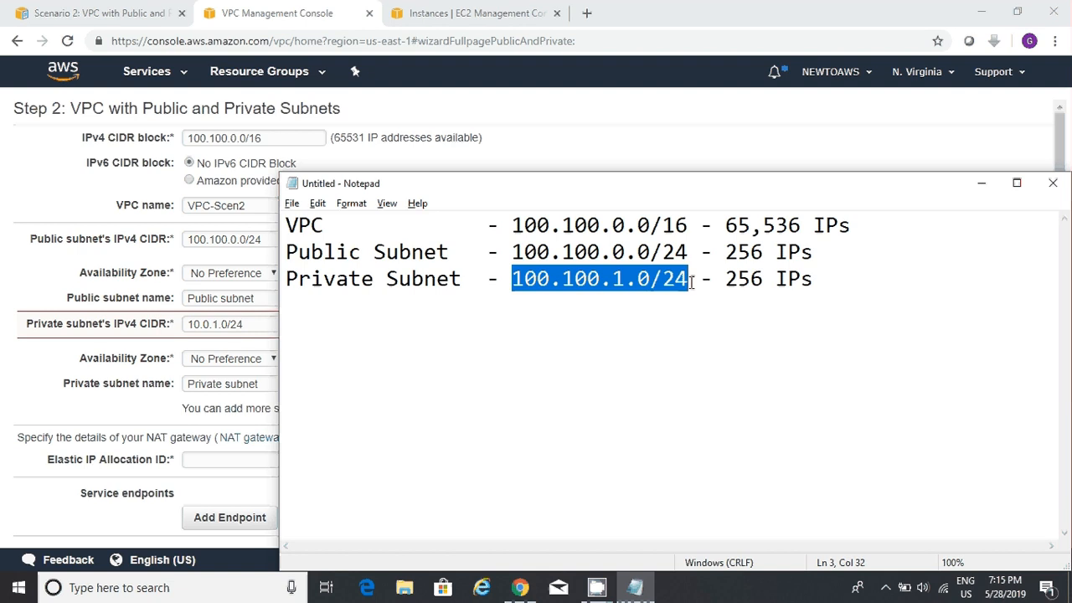
key(alt+Tab)
key(ctrl+a)
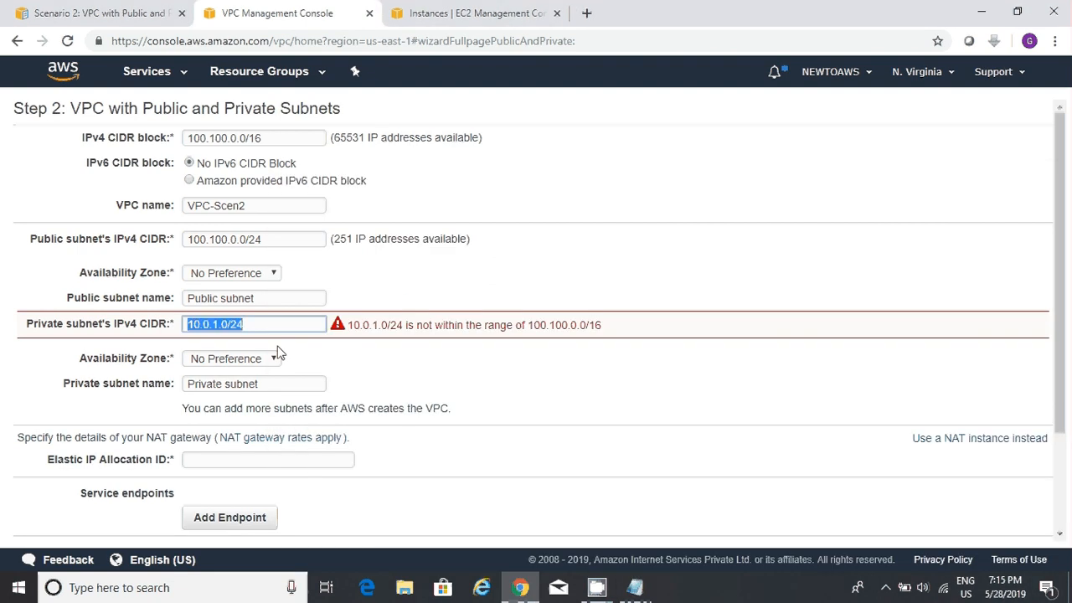
key(ctrl+v)
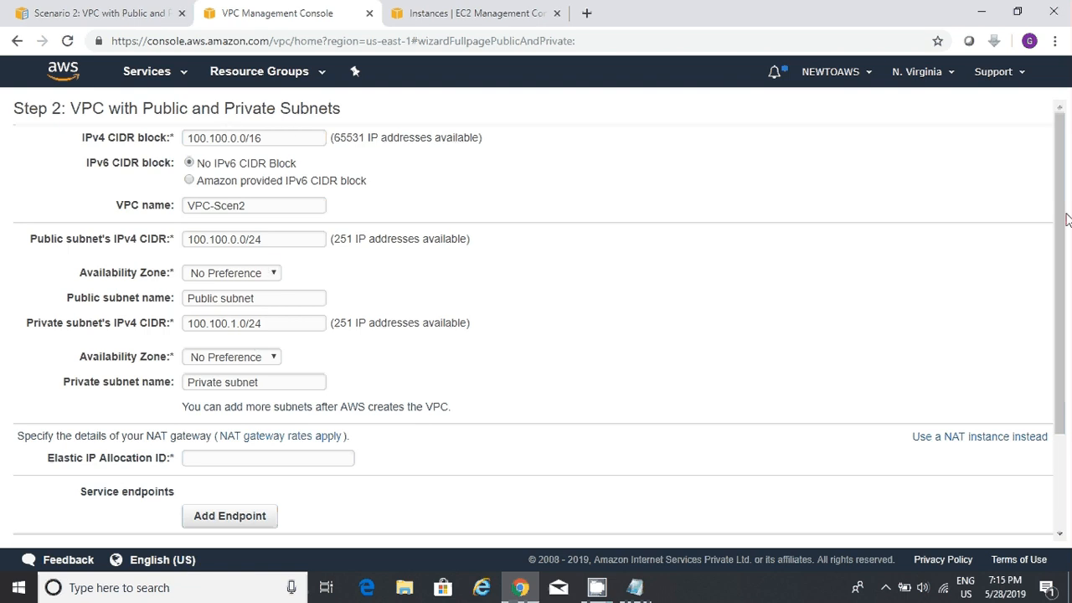
Use a NAT instance instead of a NAT gateway and set its instance type to t2.micro
drag(1066, 229, 1067, 314)
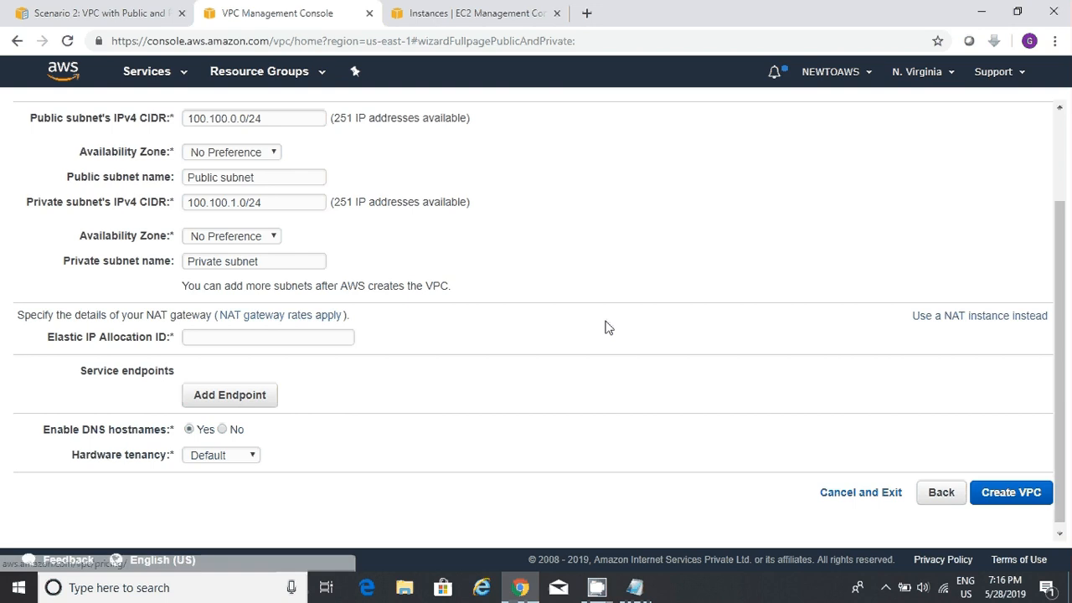
click(977, 318)
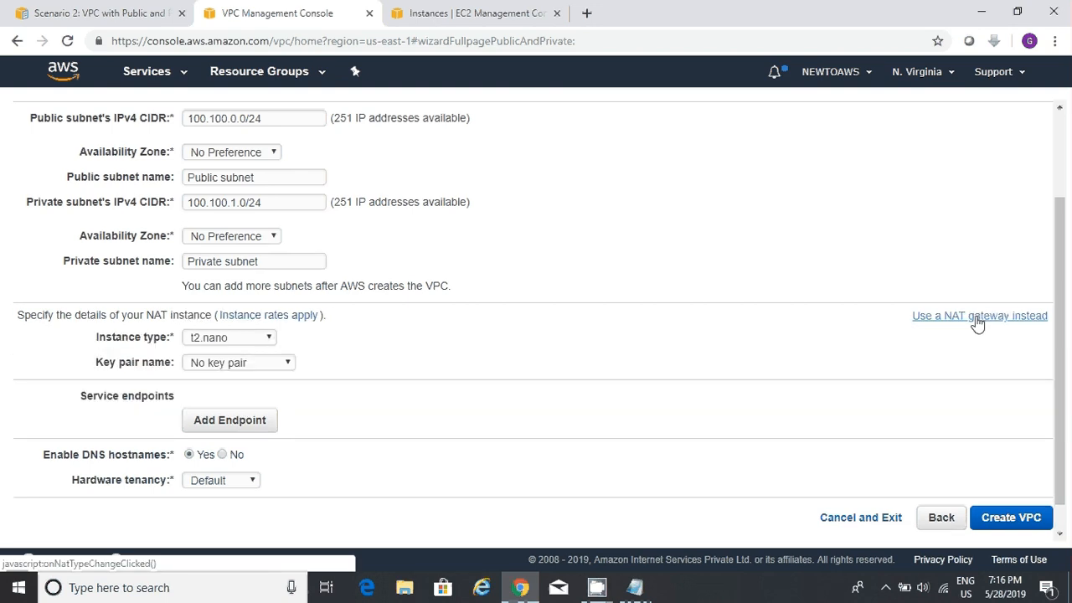
click(237, 343)
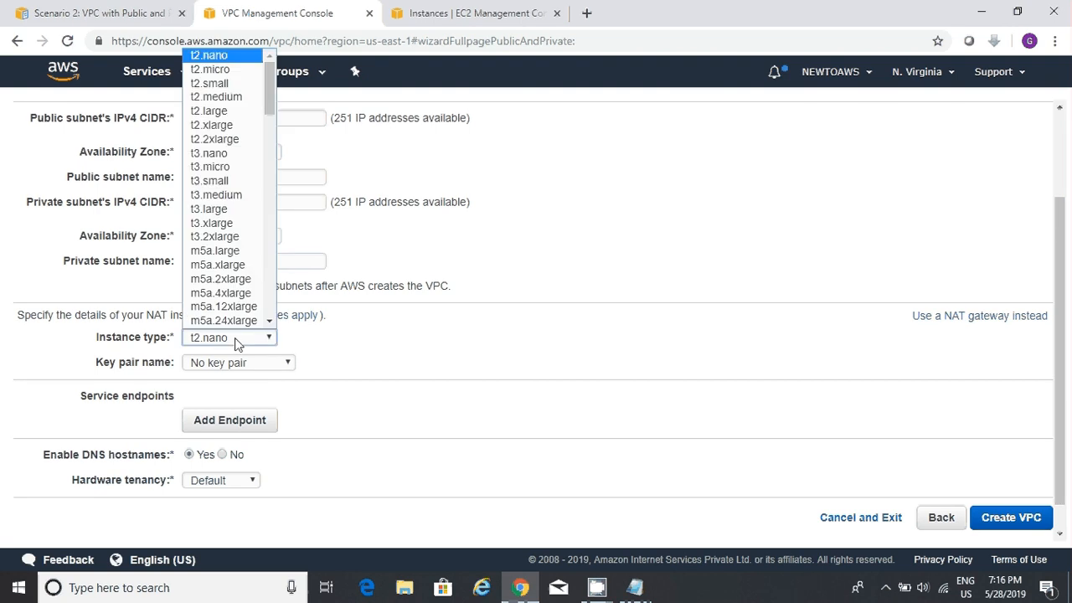
click(209, 72)
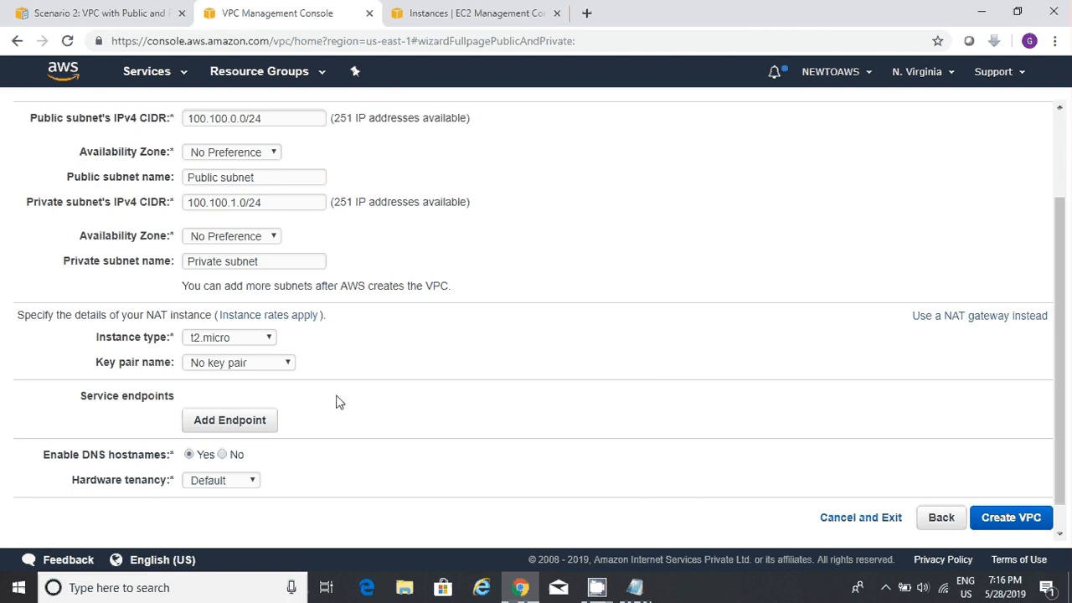
Keep the Default hardware tenancy, create the VPC, and acknowledge the creation to return to the VPC list
click(206, 484)
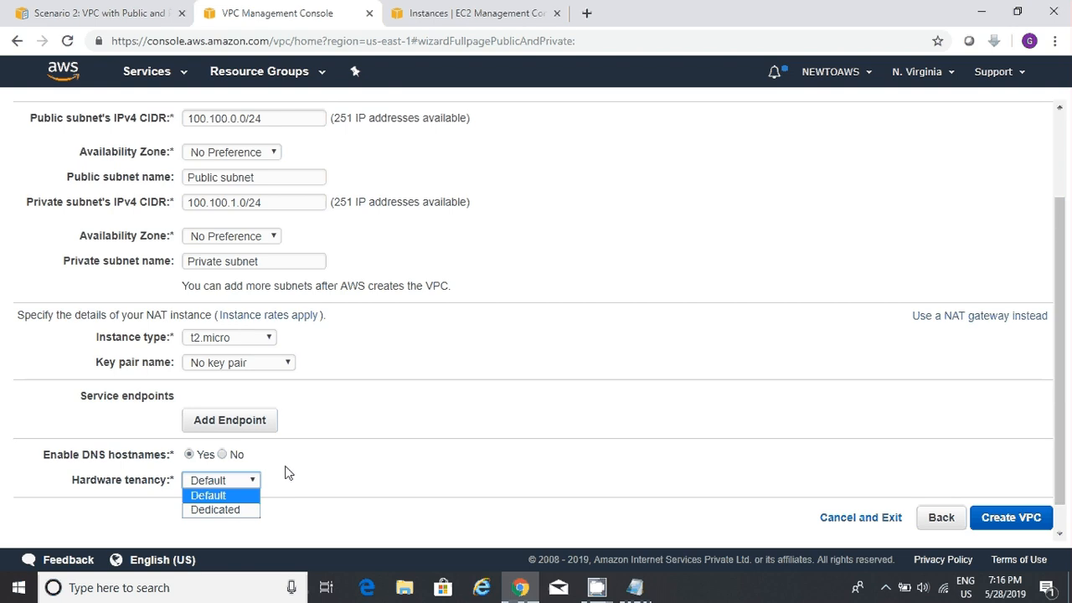
click(285, 473)
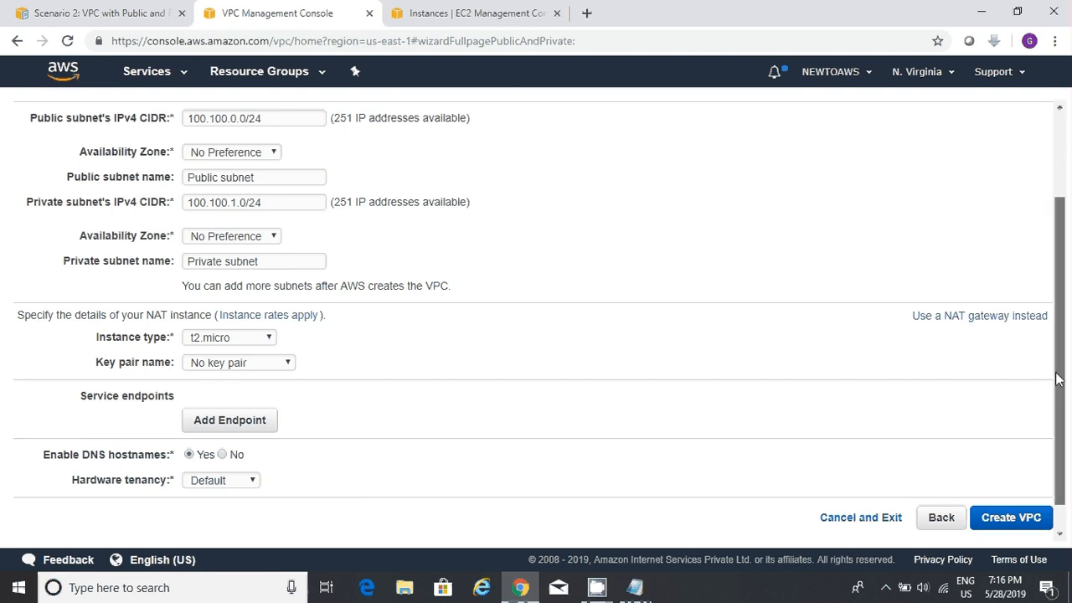
drag(1057, 380, 1045, 197)
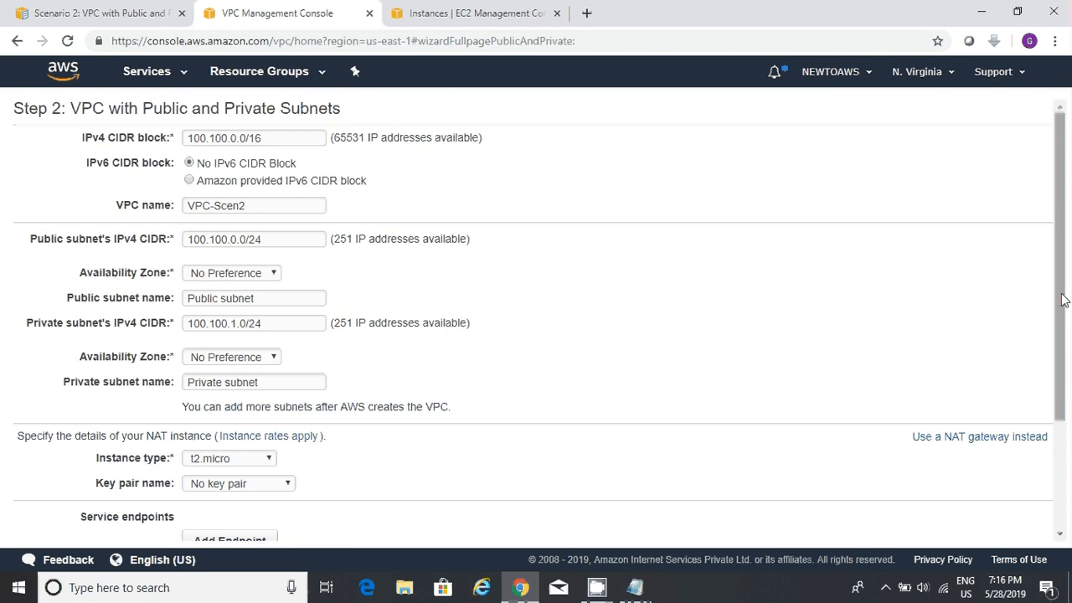
scroll(1062, 299, down, 3)
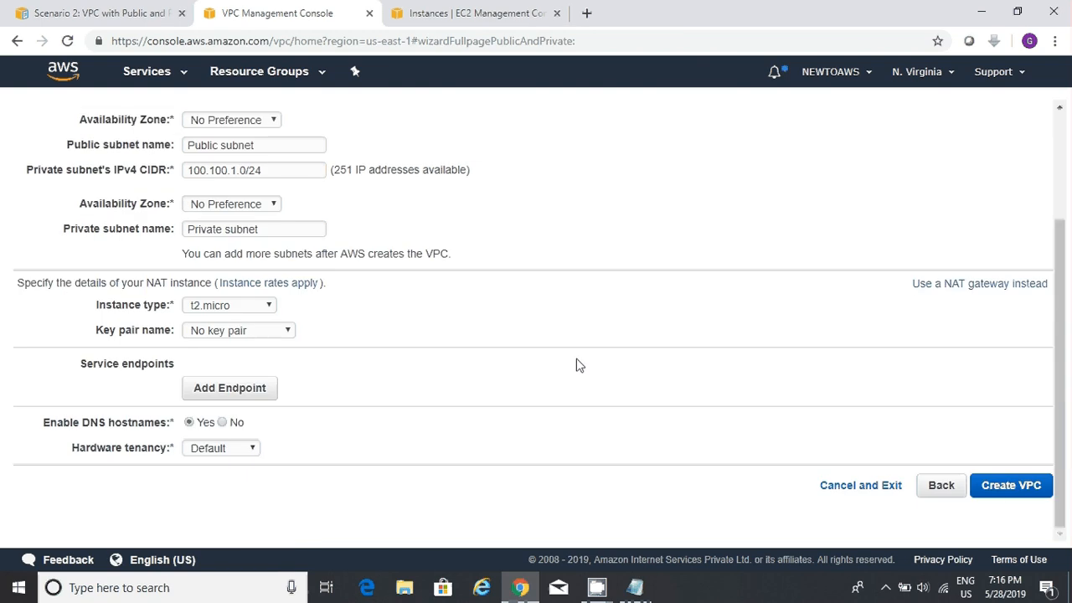
click(1011, 487)
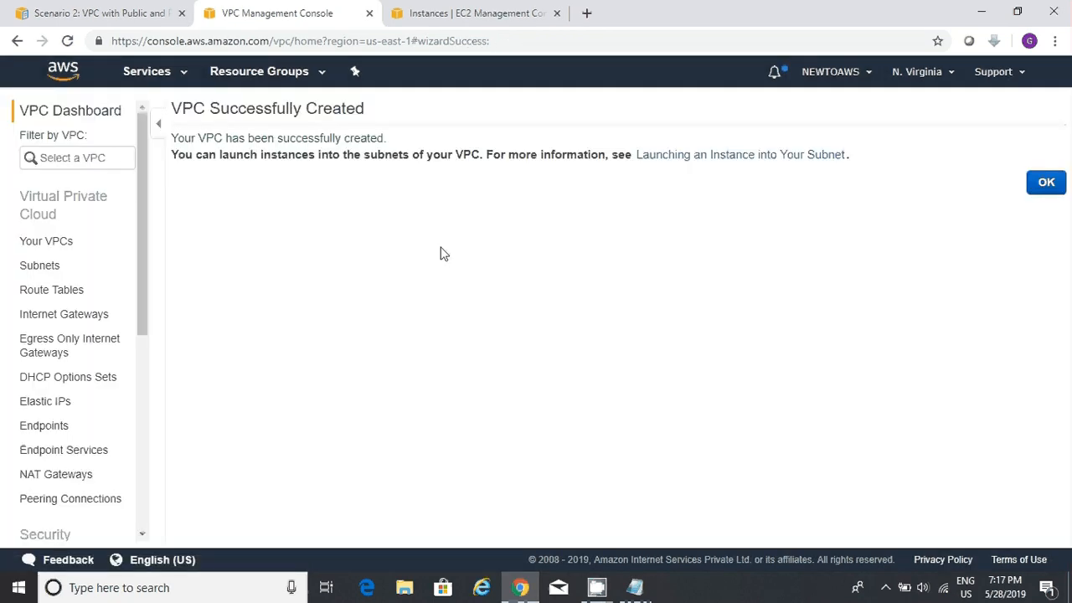
click(1044, 191)
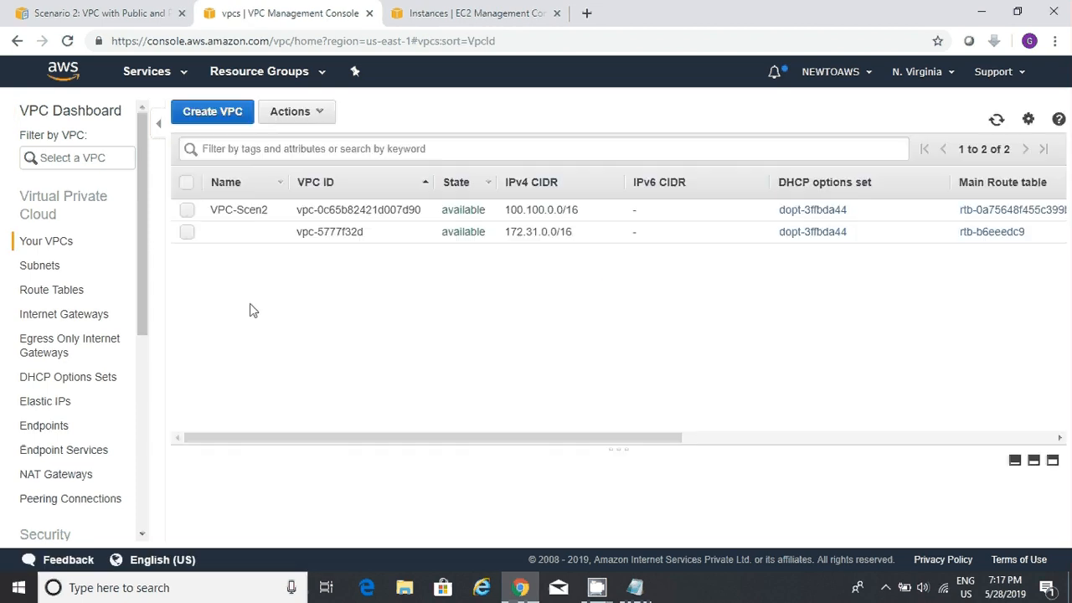
Select VPC-Scen2 in the VPC list, and refresh the EC2 instances list to check for the NAT instance
click(185, 211)
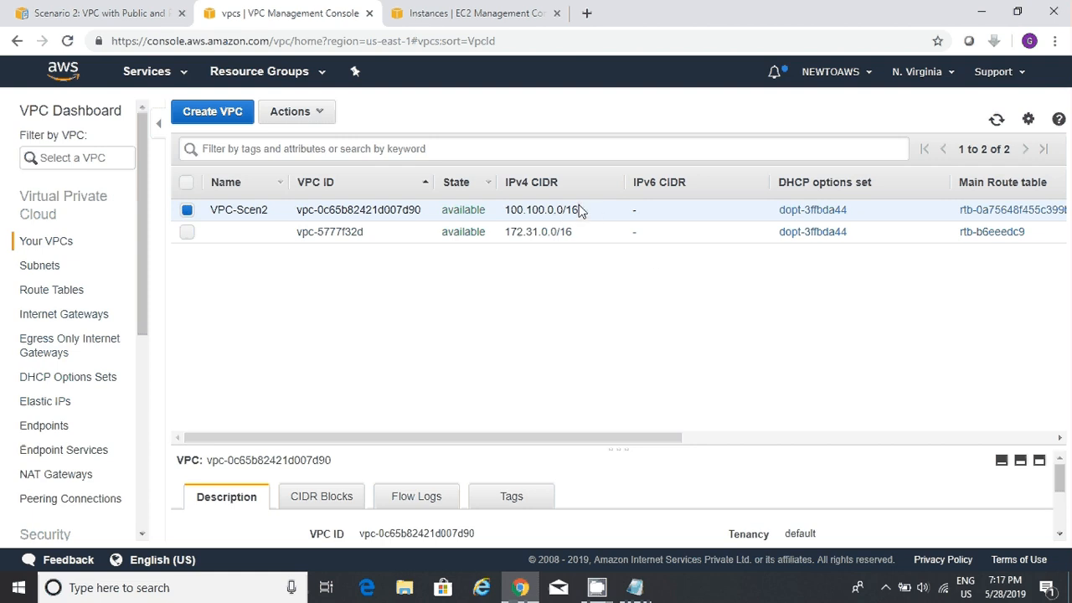
click(471, 15)
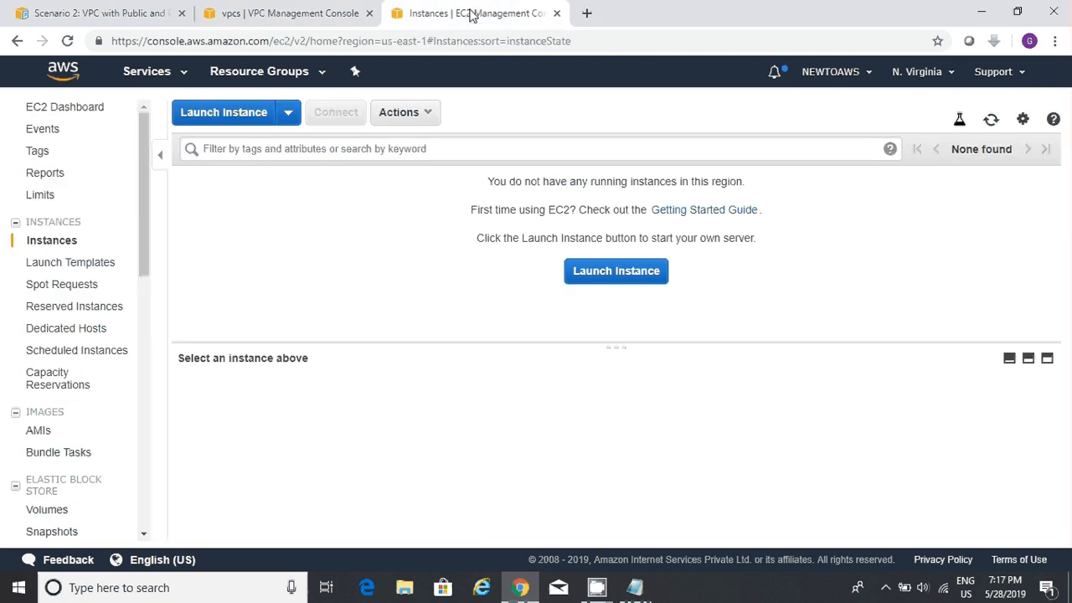
click(992, 122)
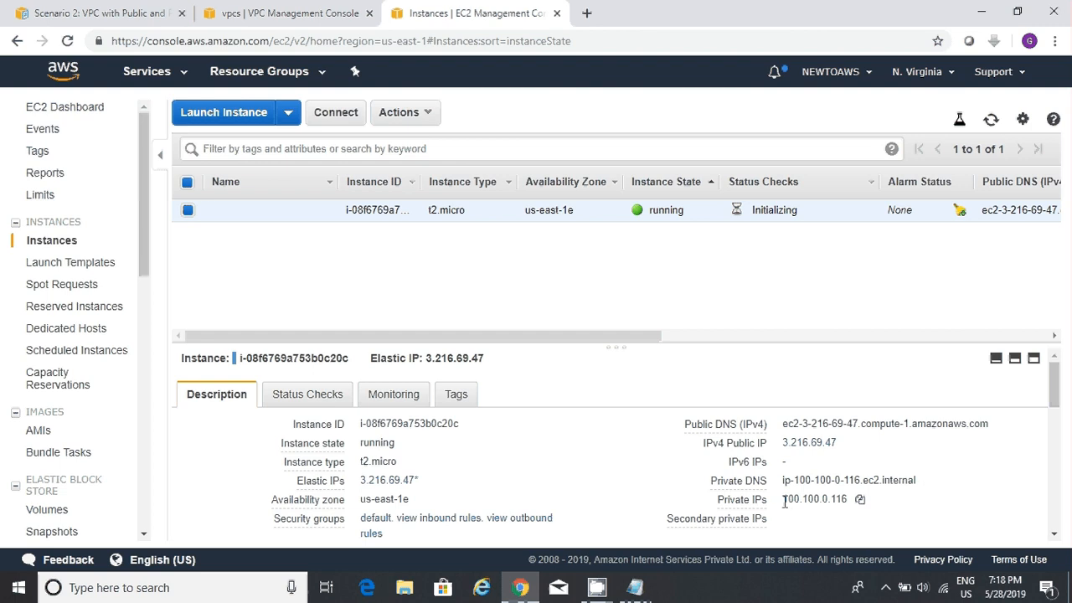
Switch to Notepad and compare the public subnet's CIDR with the NAT instance's private IP in the EC2 console
click(634, 587)
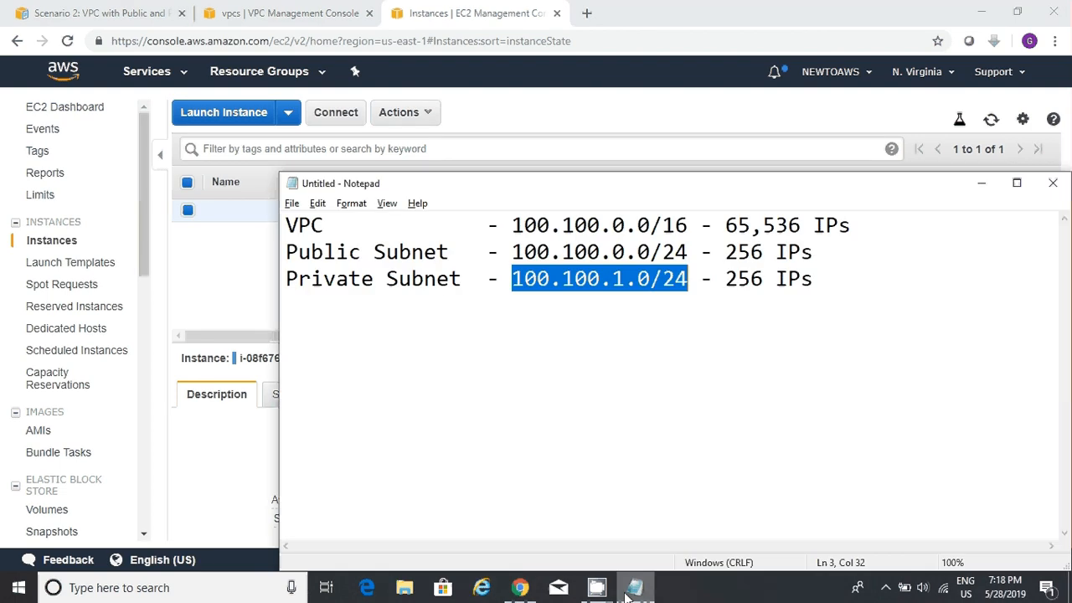
drag(511, 252, 689, 259)
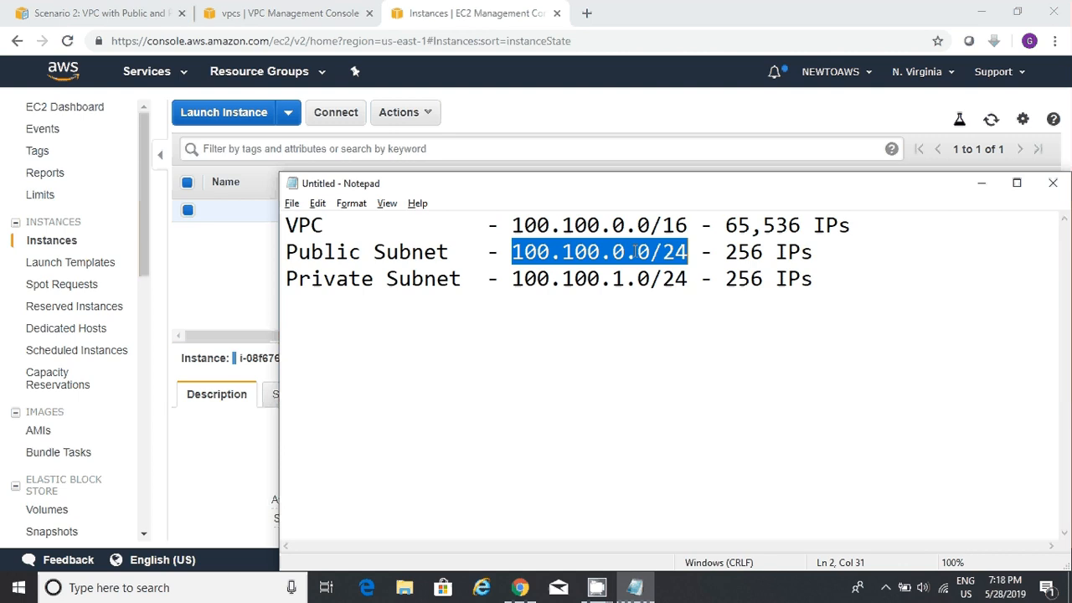
click(467, 13)
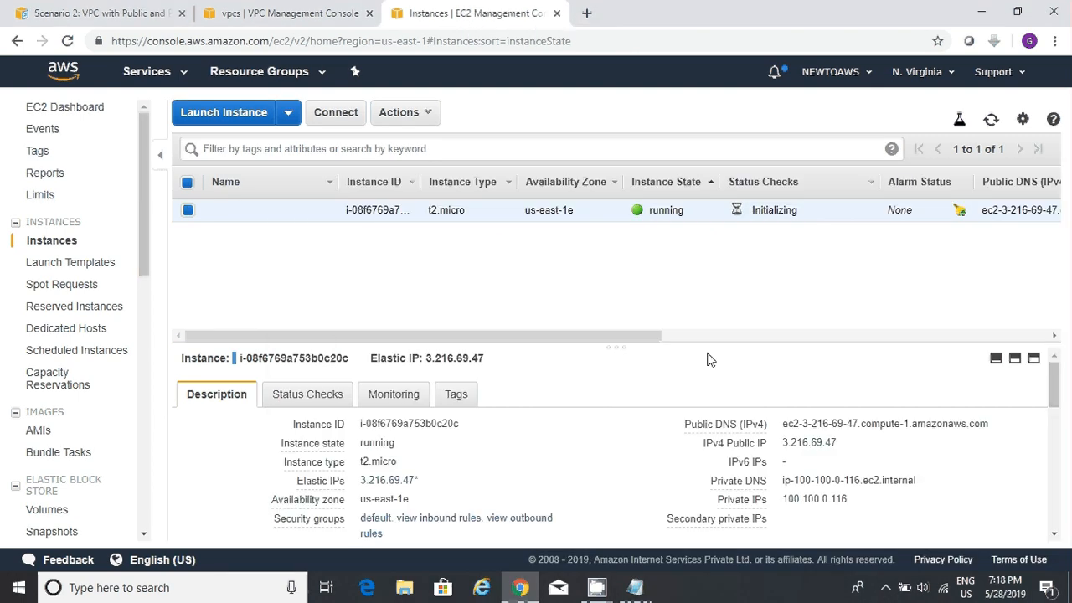
In the Notepad notes, add 100.100.0.255 on a new line beneath the public subnet's CIDR as the end of its range
key(alt+Tab)
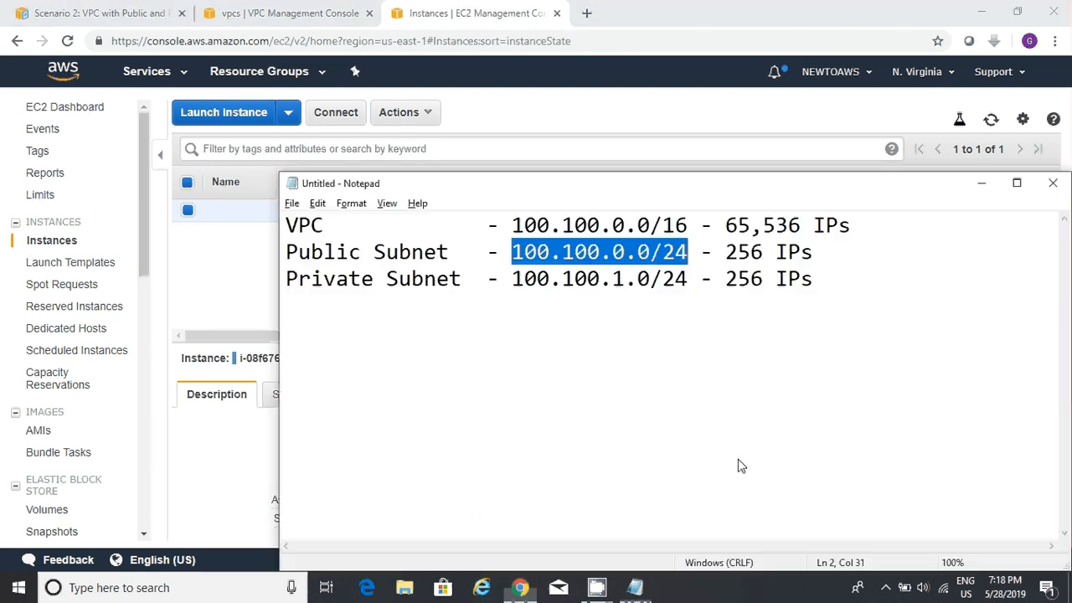
click(848, 250)
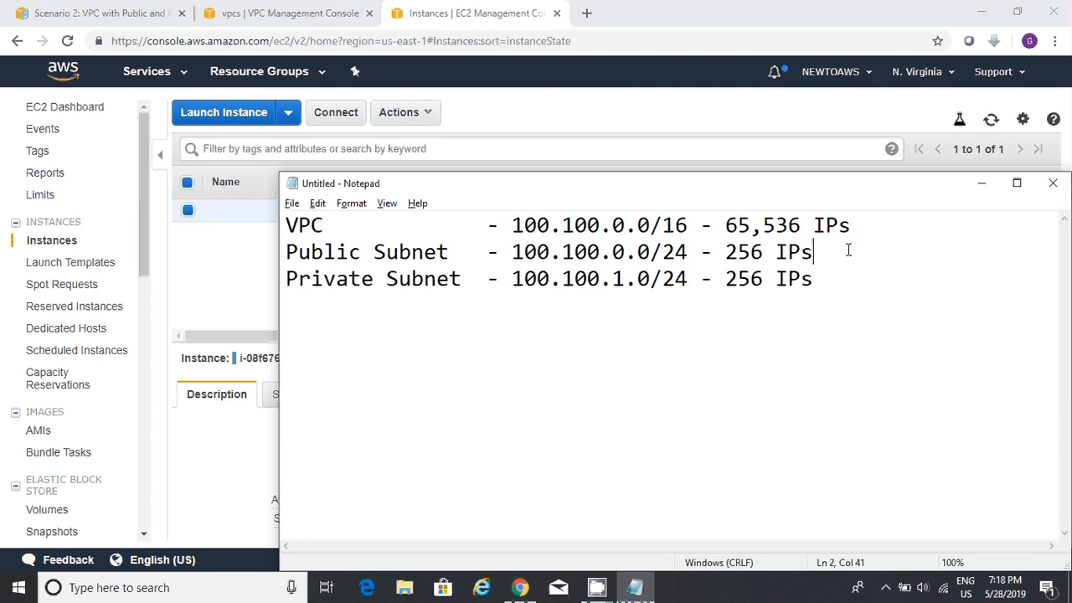
key(Return)
key(Tab)
key(Tab)
key(Tab)
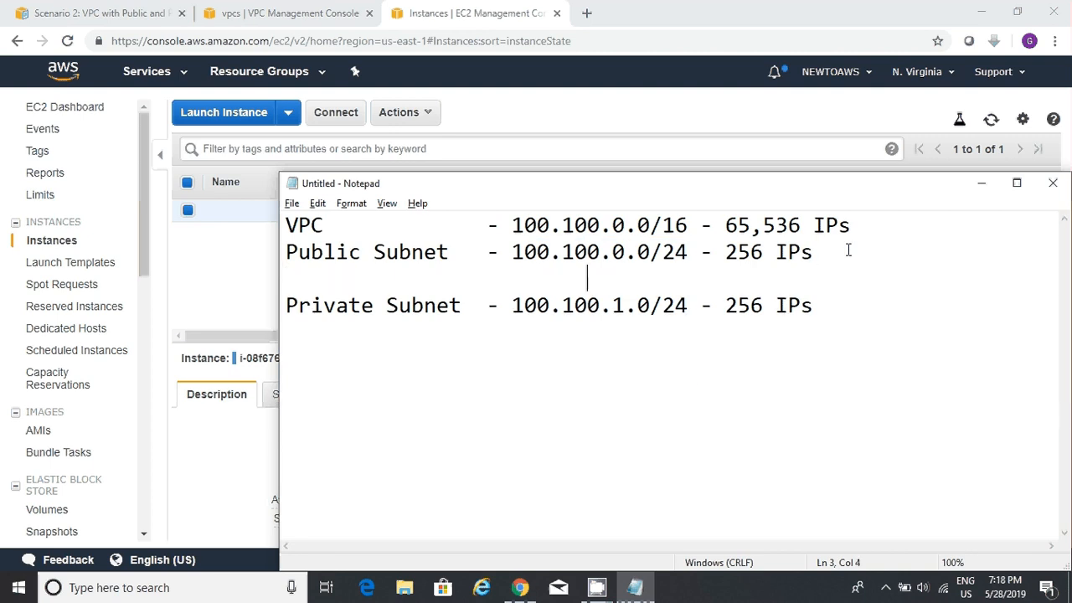
key(BackSpace)
text(100)
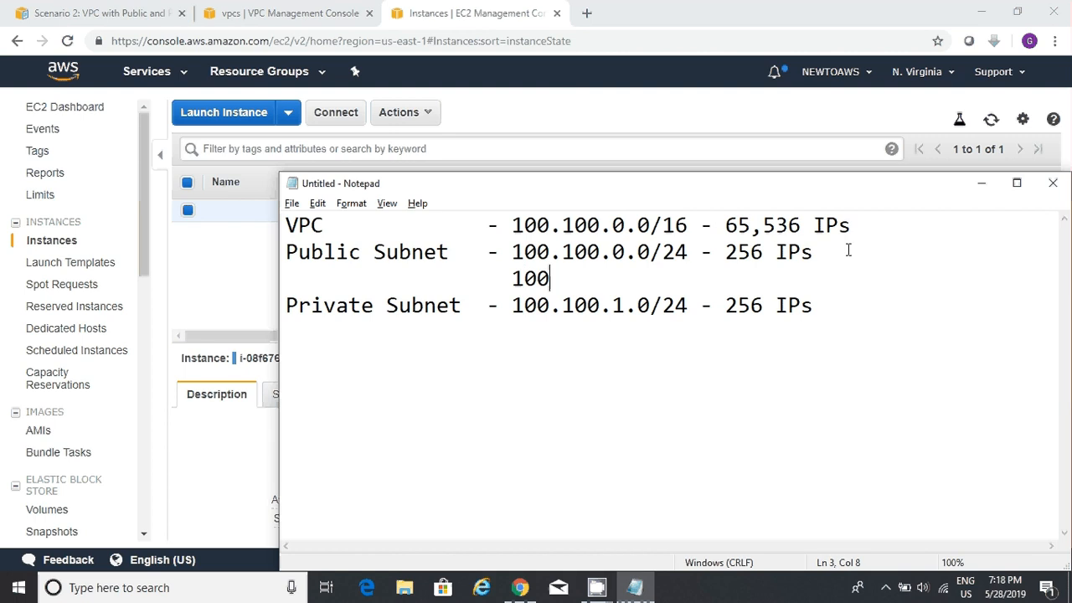
text(.100.0.255)
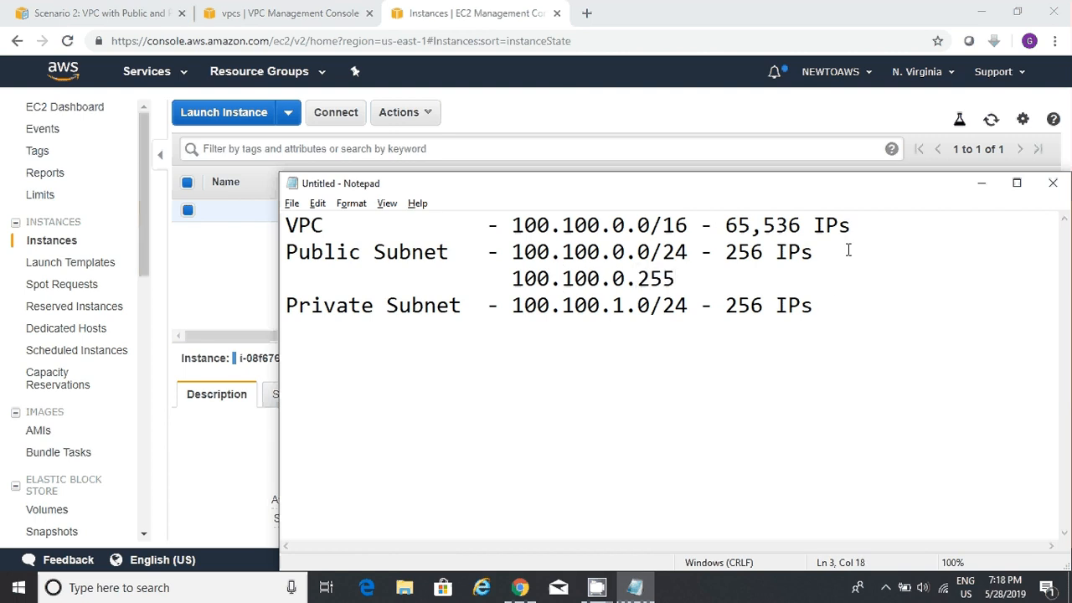
Copy the range-end line beneath the private subnet's entry in the notes and change the copy to 100.100.1.255
key(shift+Home)
key(ctrl+c)
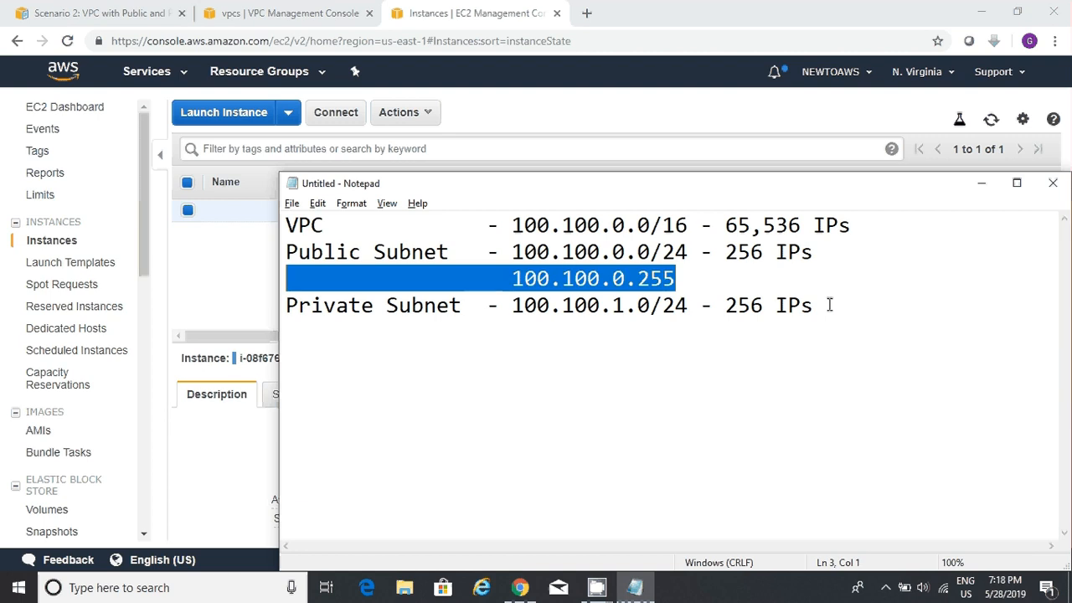
click(830, 305)
key(Return)
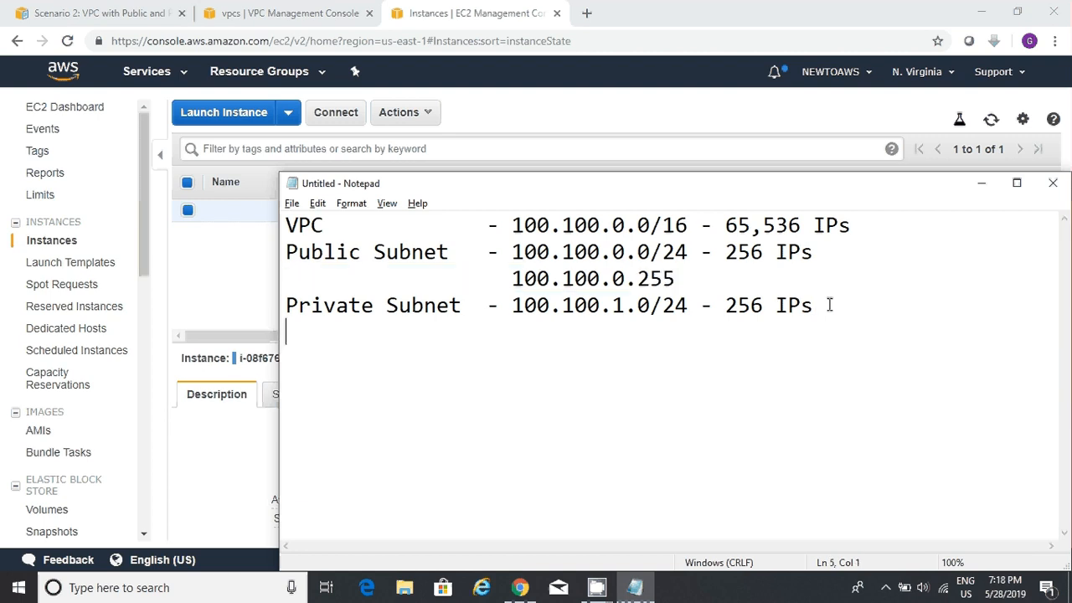
key(ctrl+v)
key(Left)
key(Left)
key(Left)
key(Left)
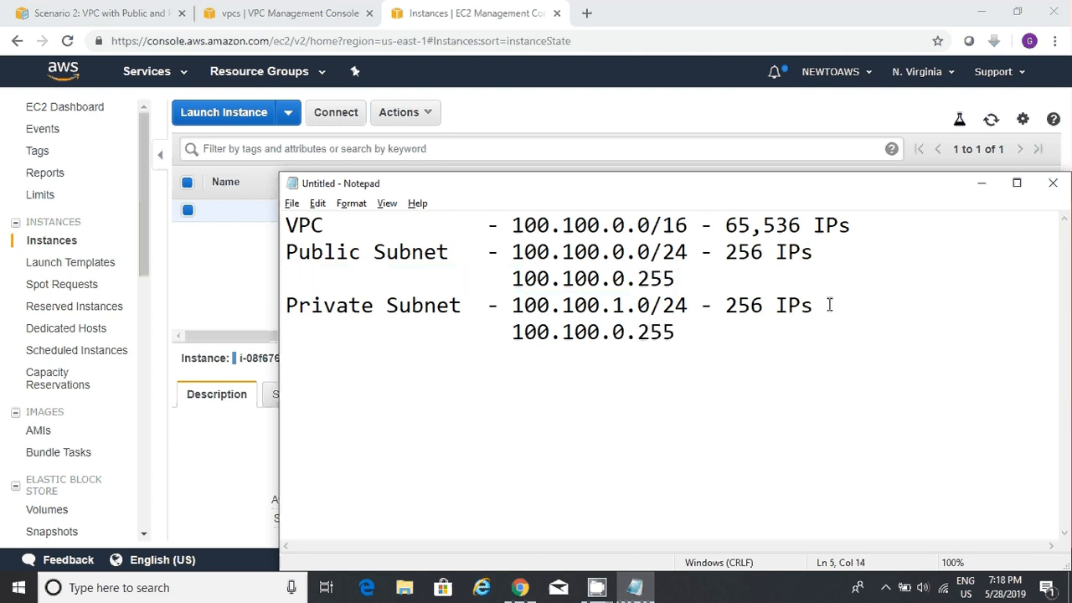
key(BackSpace)
text(1)
Check the instance's private IP against the public subnet's noted range, and view the available IPv4 addresses in the VPC subnets list
drag(512, 252, 680, 279)
key(alt+Tab)
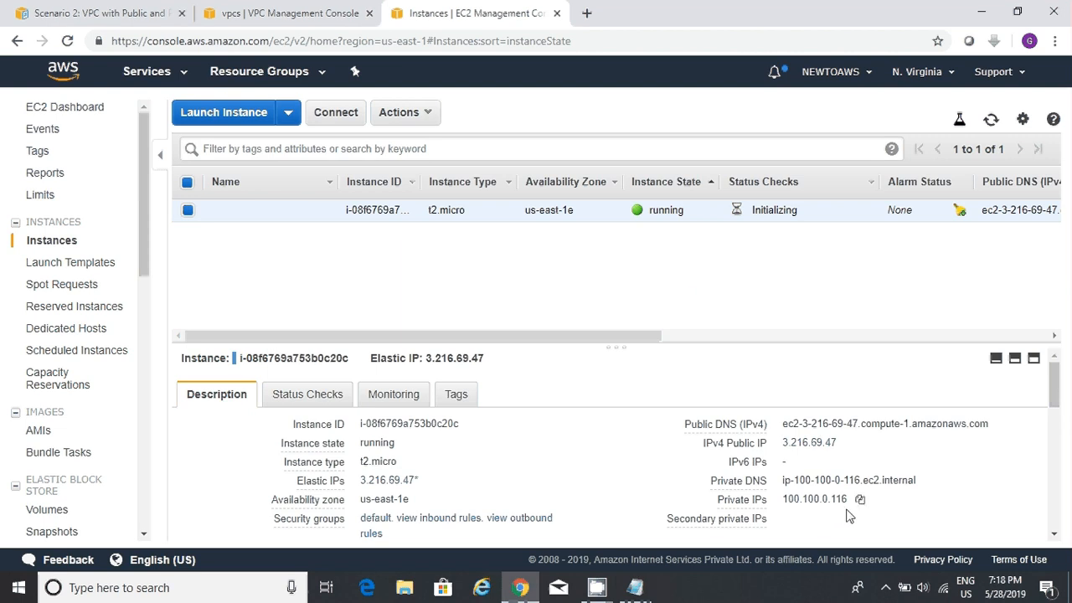
click(281, 14)
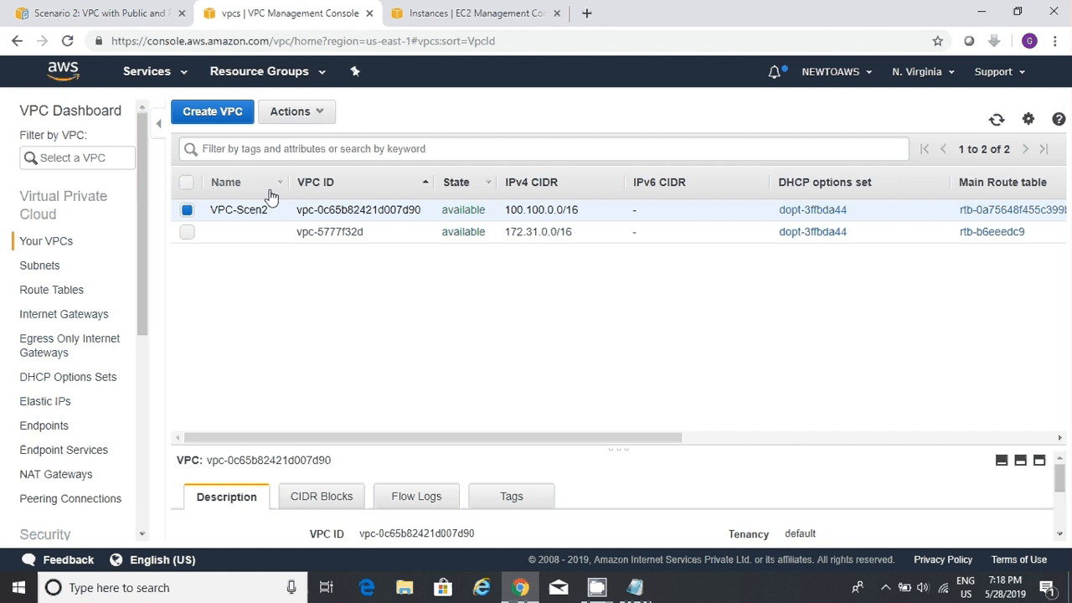
click(35, 268)
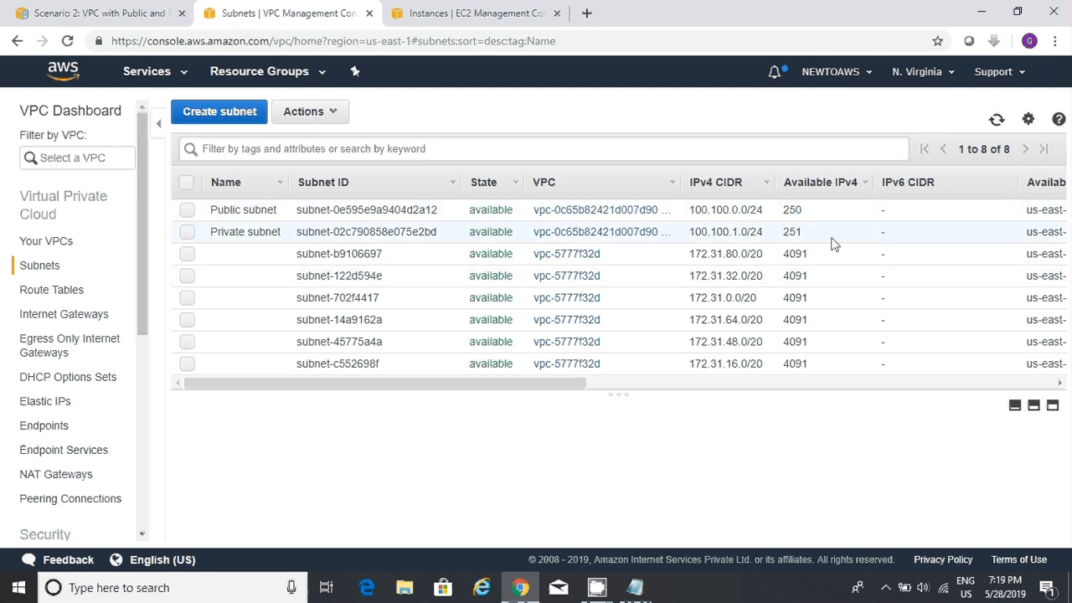
Examine the routes of the non-main route table explicitly associated with the public subnet
click(55, 303)
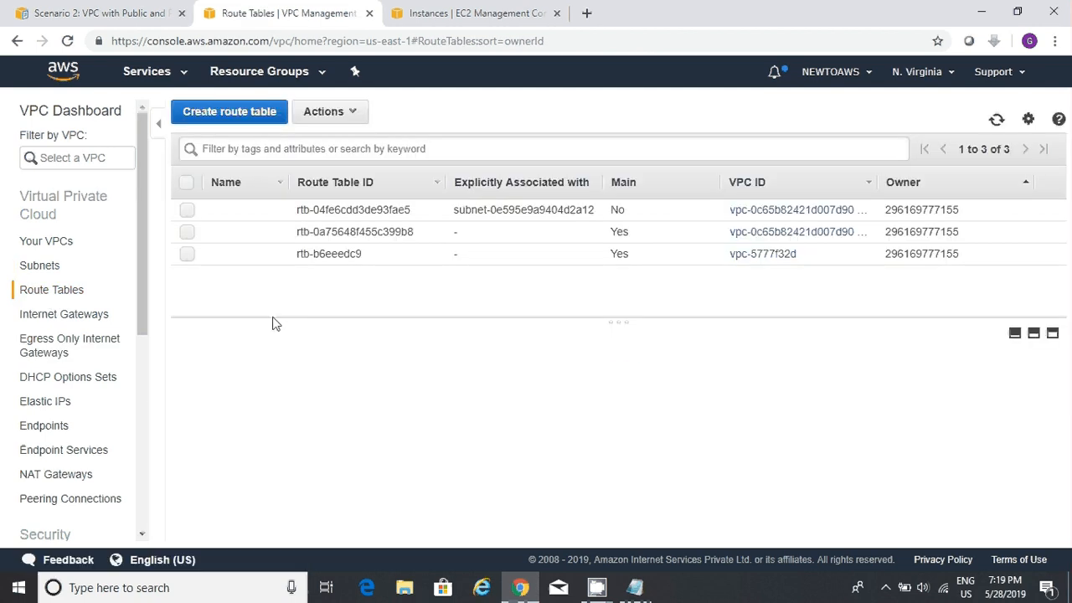
click(187, 211)
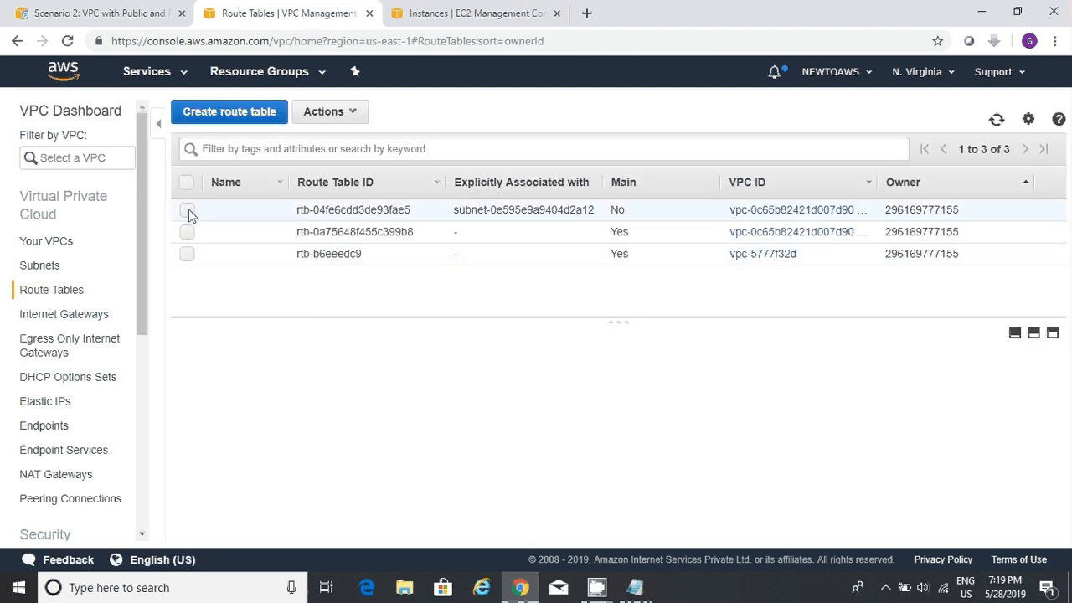
click(321, 373)
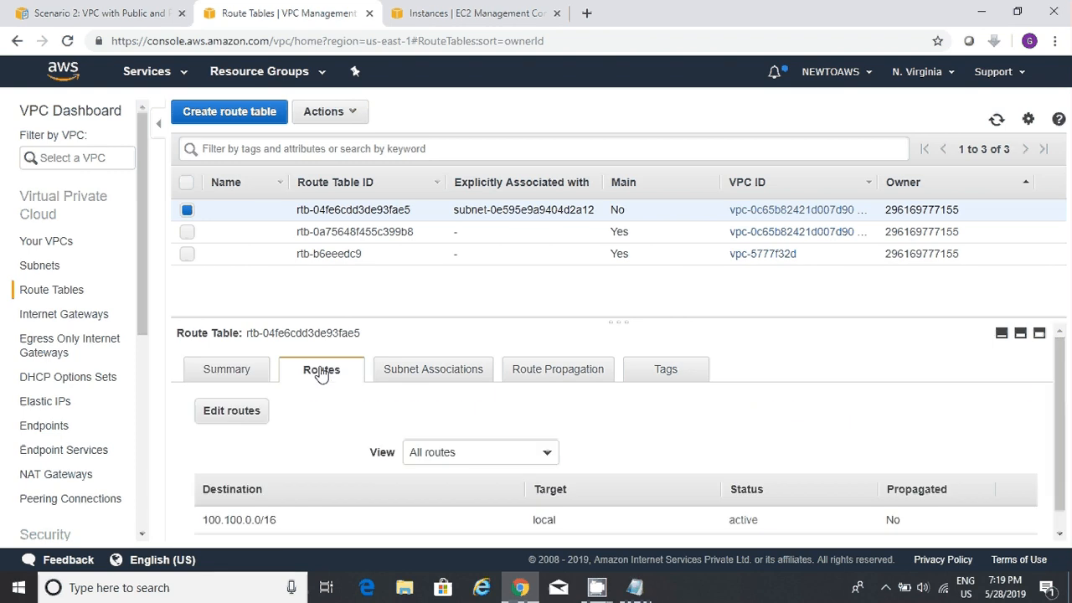
scroll(1057, 439, down, 2)
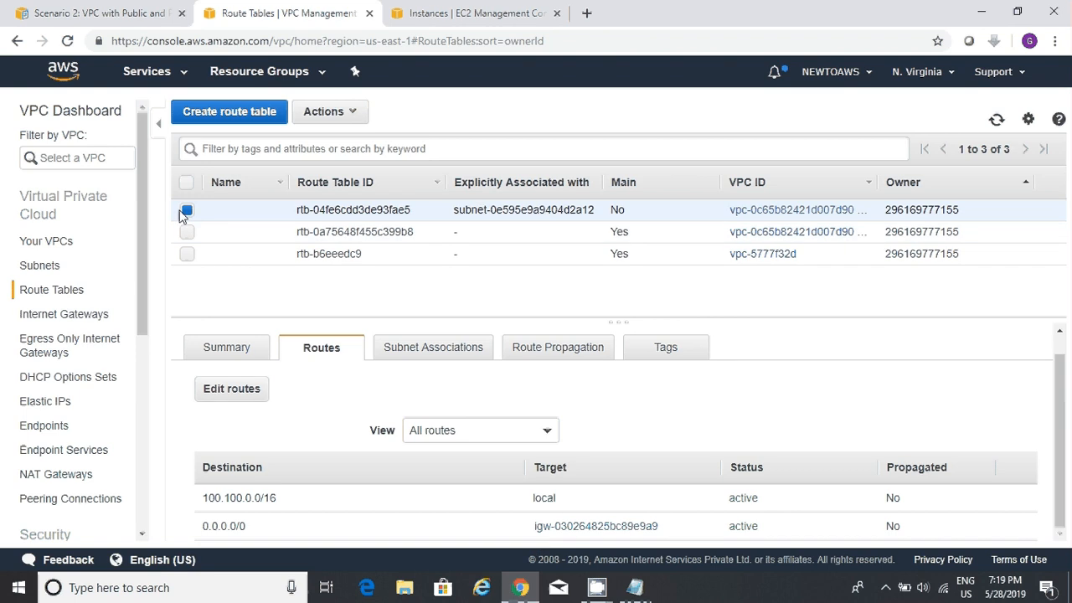
Examine the routes of the main route table belonging to the new VPC
click(187, 210)
click(187, 233)
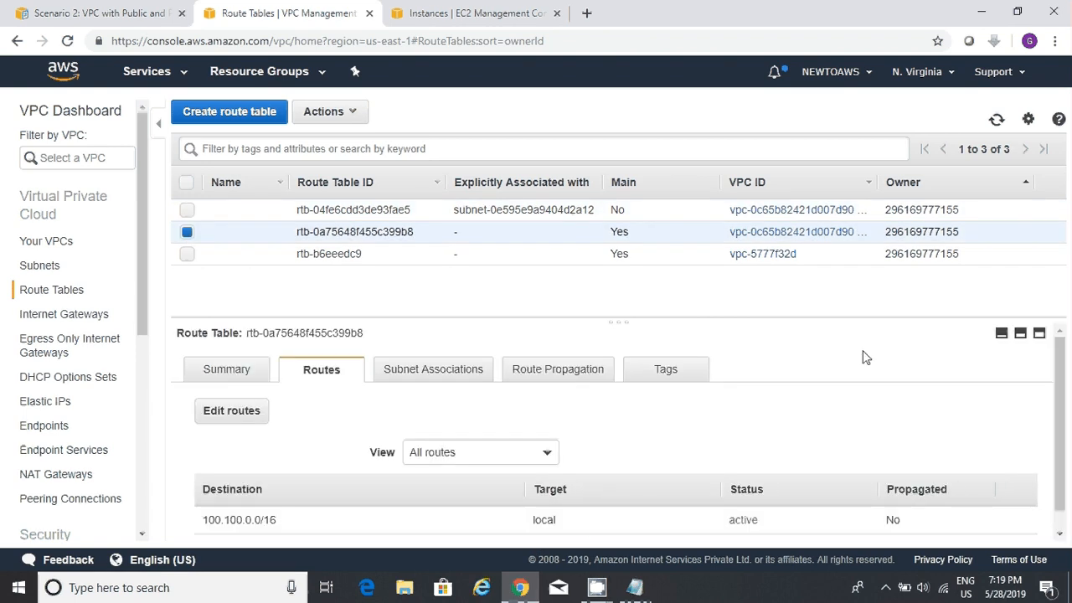
scroll(1059, 384, down, 1)
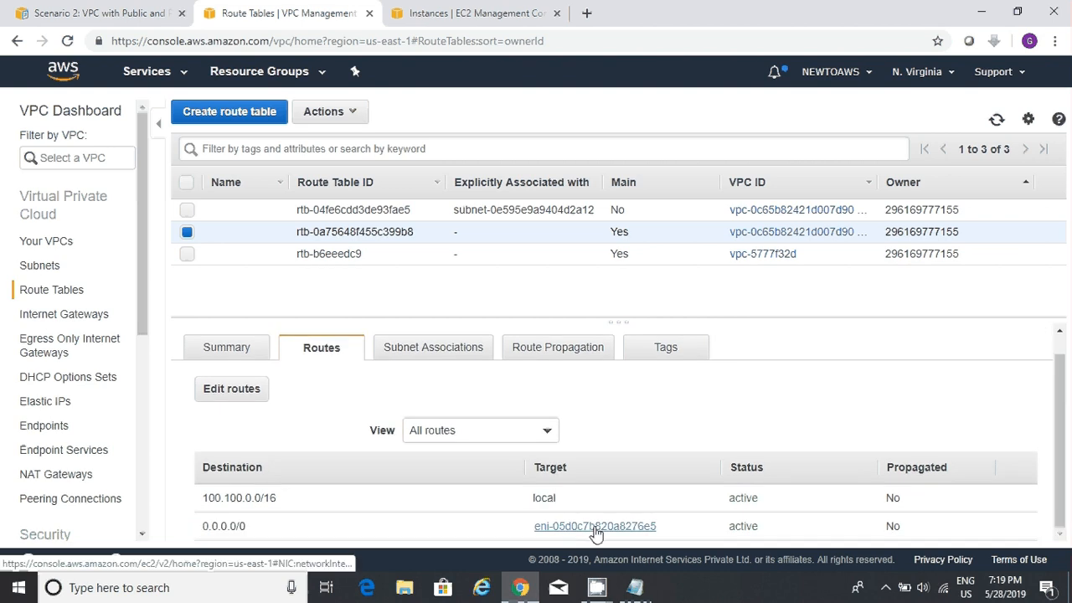
Compare the NAT instance's eth0 interface ID with the main route table's 0.0.0.0/0 target and the Scenario 2 documentation diagram
click(459, 15)
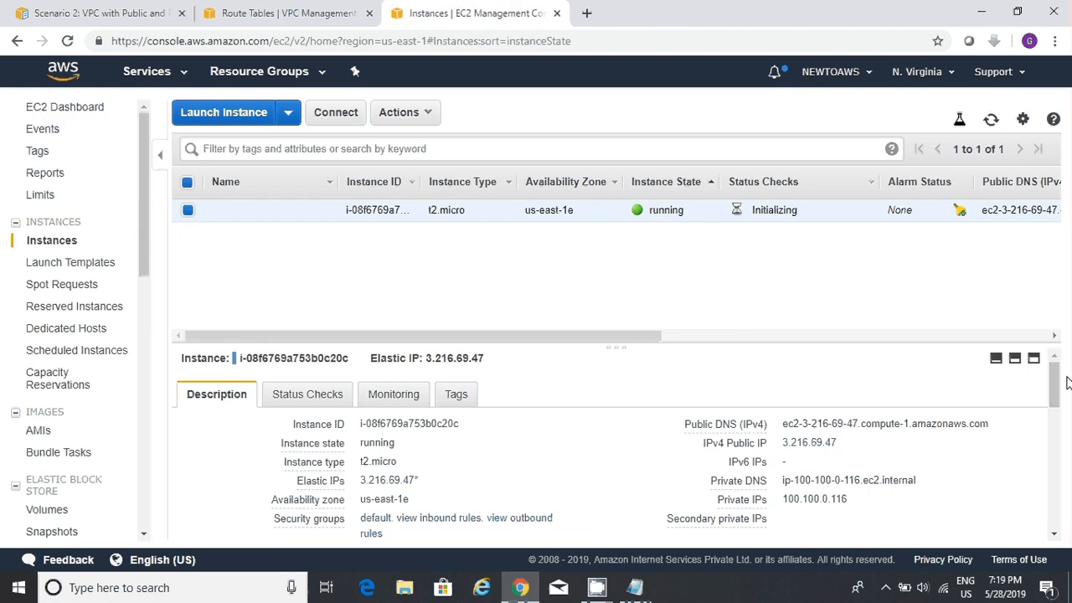
drag(1059, 390, 1057, 425)
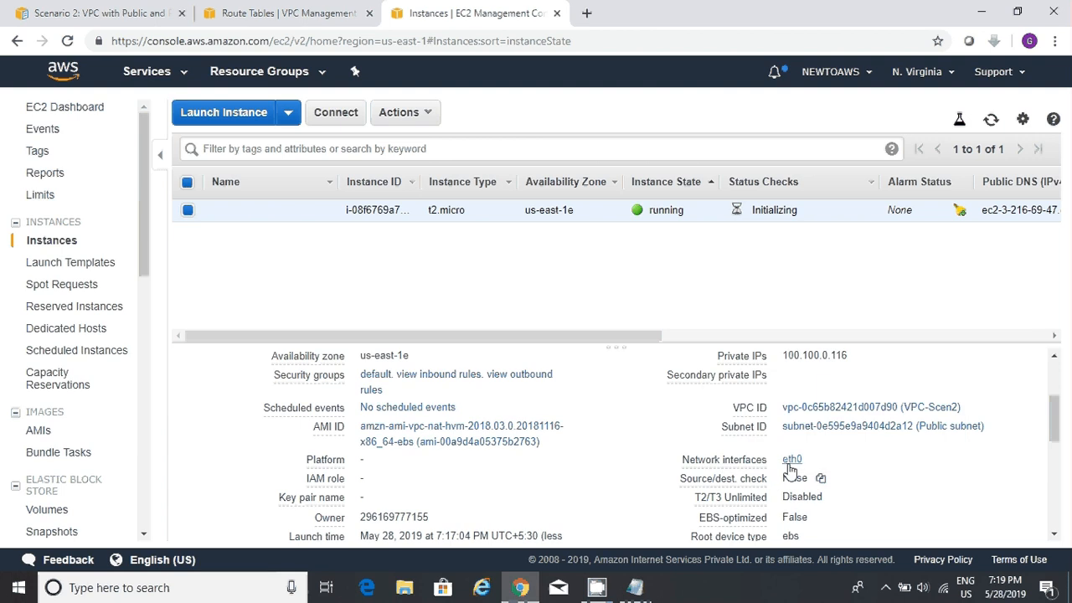
click(791, 460)
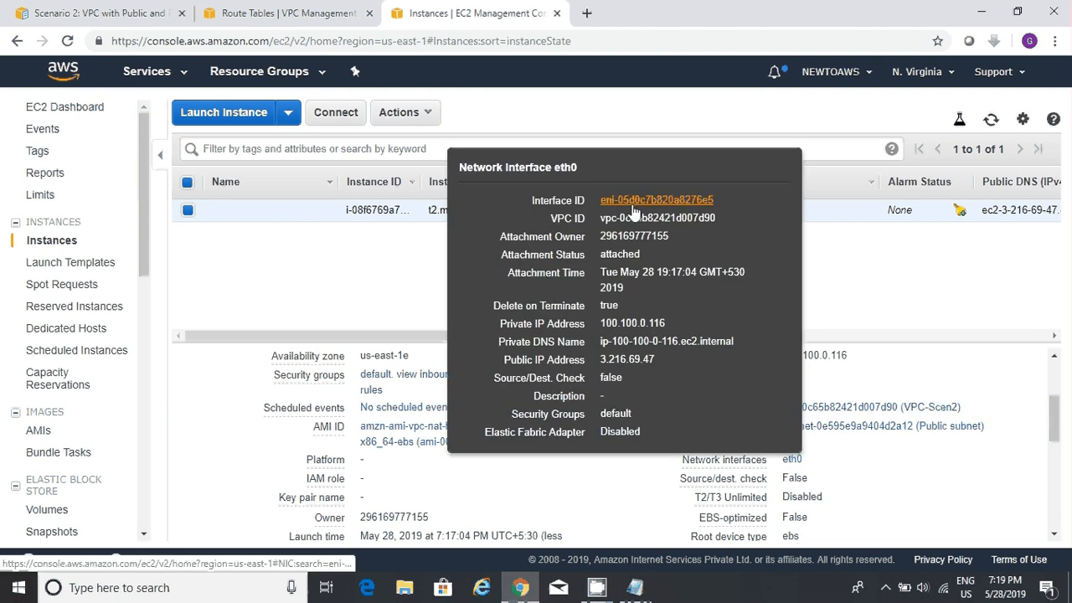
click(256, 21)
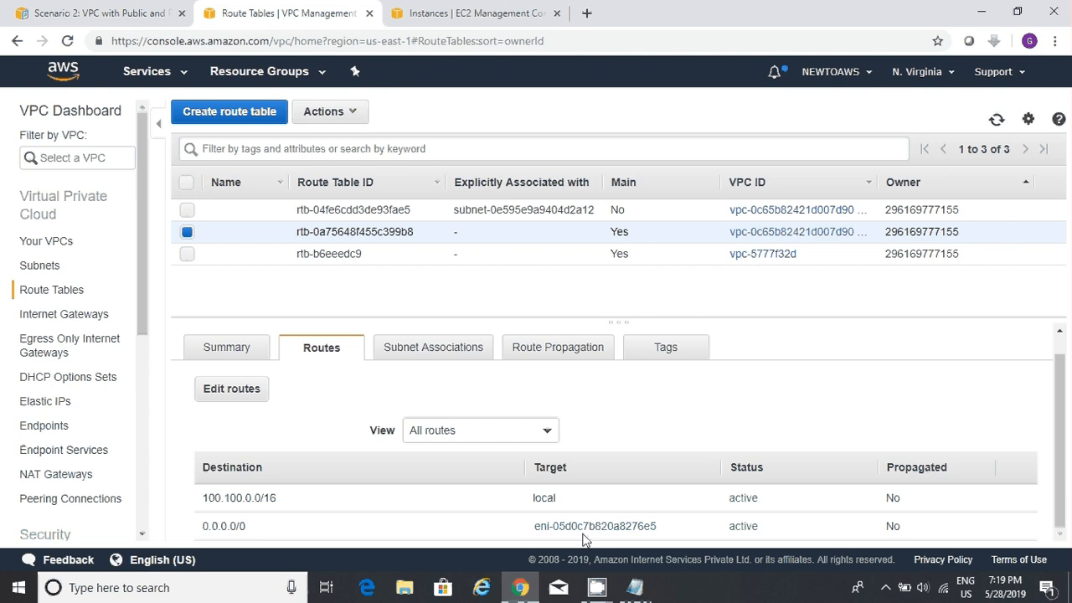
click(124, 17)
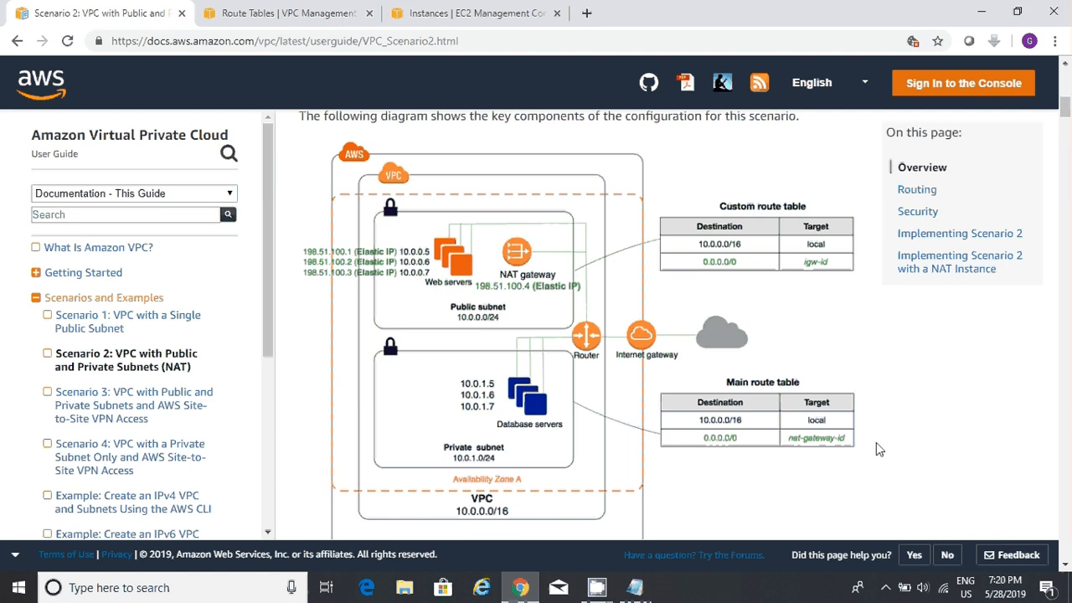
Open the internet gateways list in the VPC console and view the details of the gateway attached to VPC-Scen2
click(433, 15)
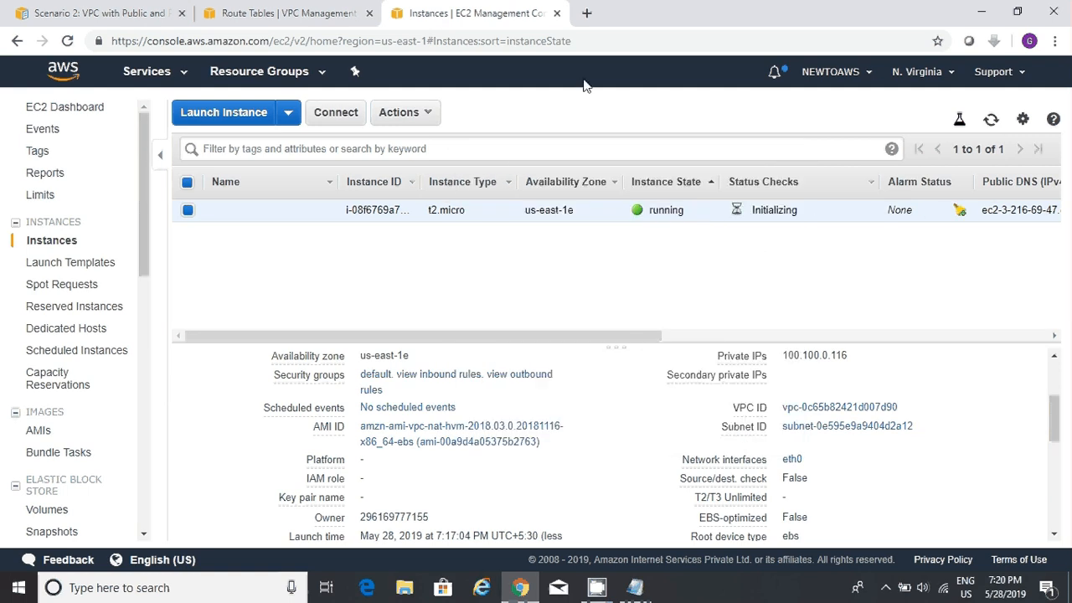
click(289, 12)
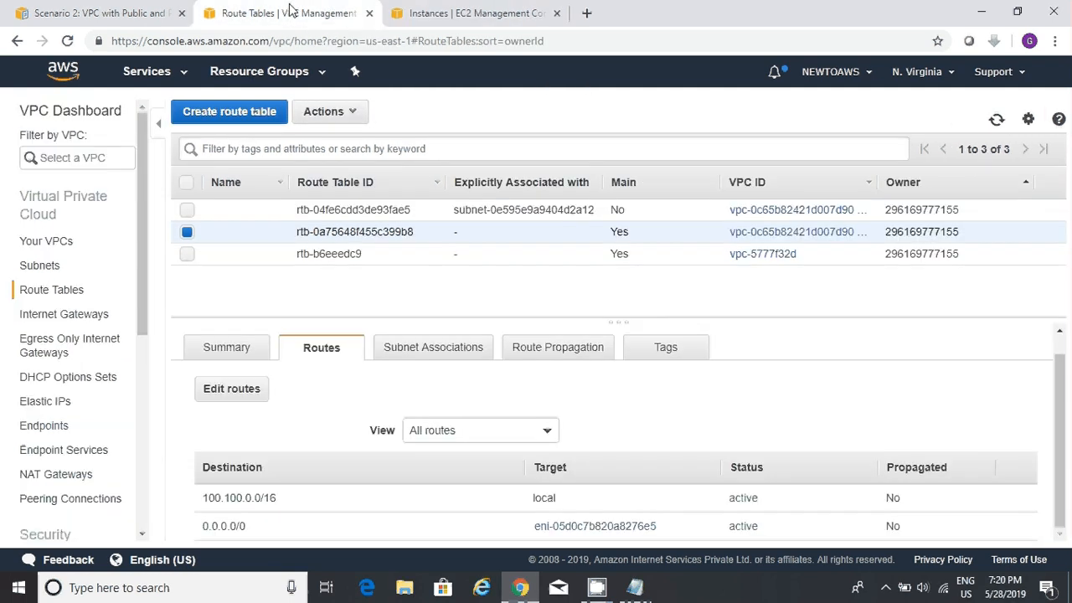
click(75, 317)
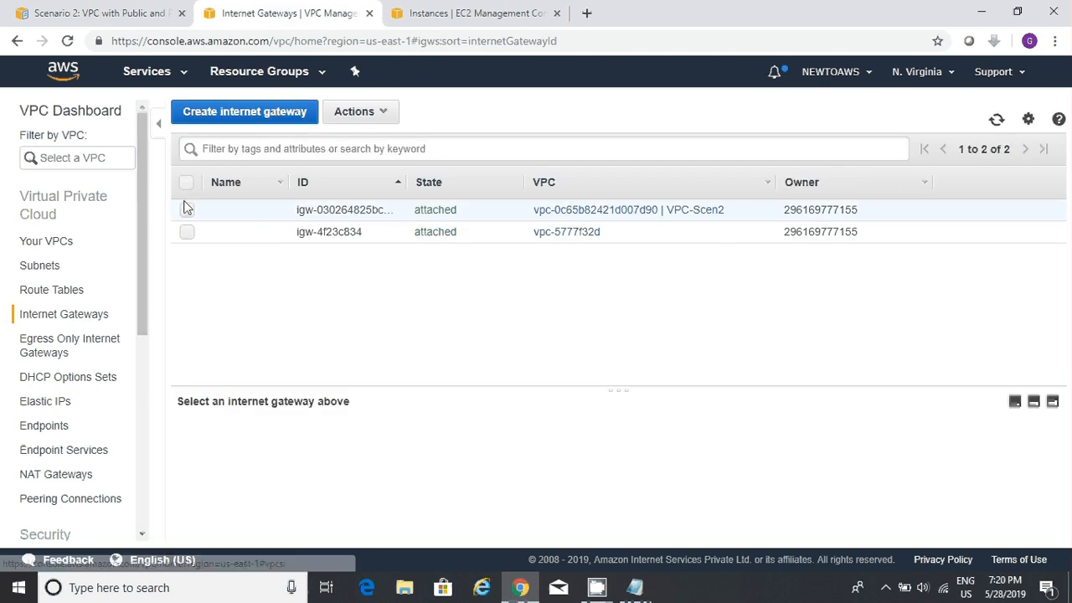
click(186, 211)
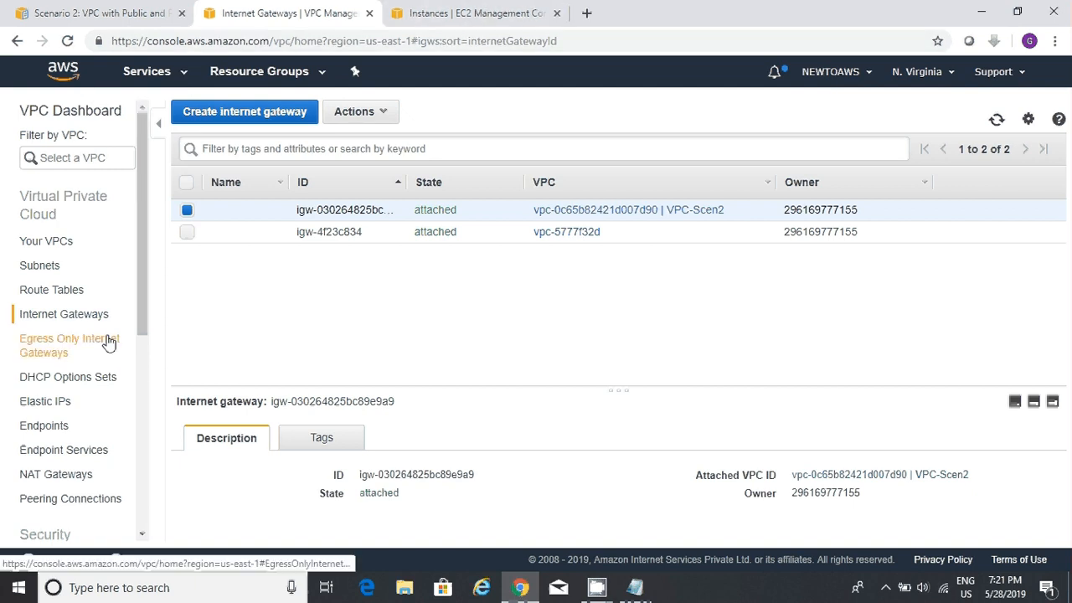
Name the running EC2 instance NAT Instance
click(484, 13)
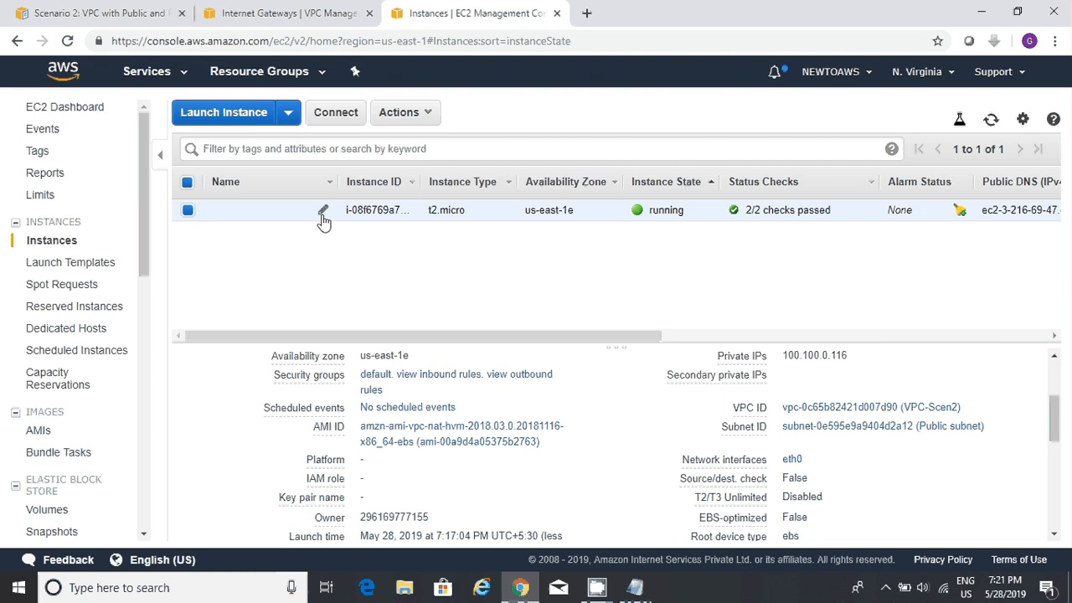
click(323, 219)
text(NAT )
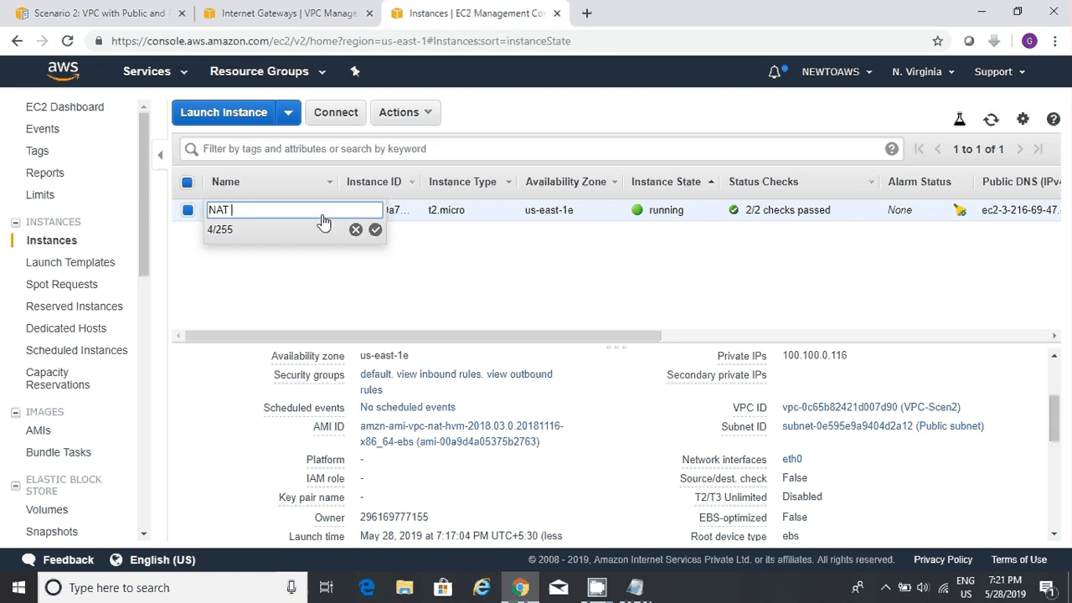
text(Instance)
click(376, 234)
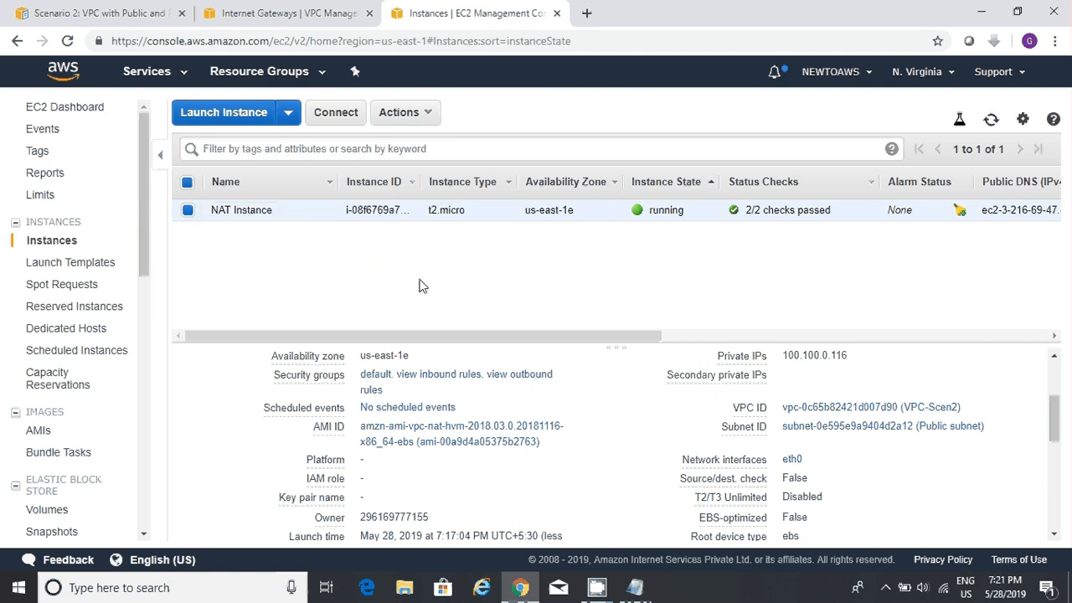
Start launching a new EC2 instance from Amazon Linux AMI 2018.03.0 (HVM), keep the preselected instance type, and proceed to the instance details
click(226, 112)
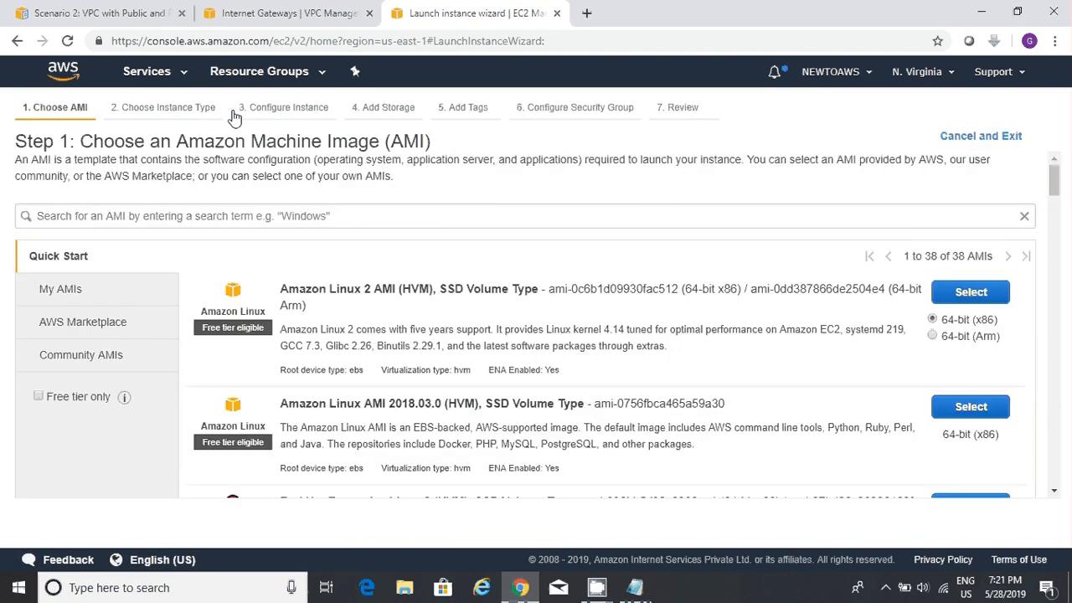
click(971, 409)
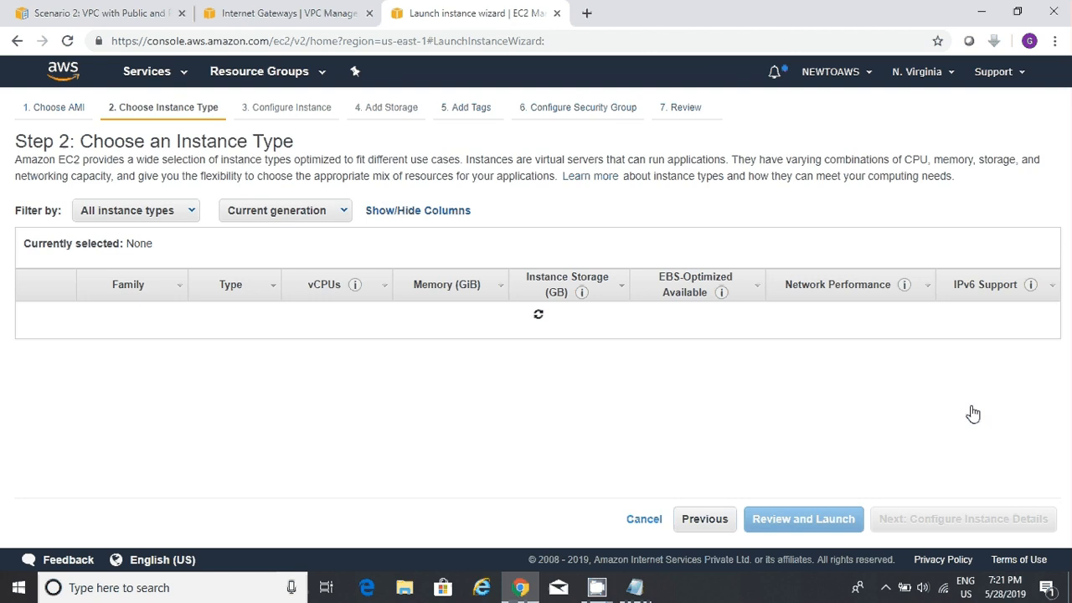
click(920, 519)
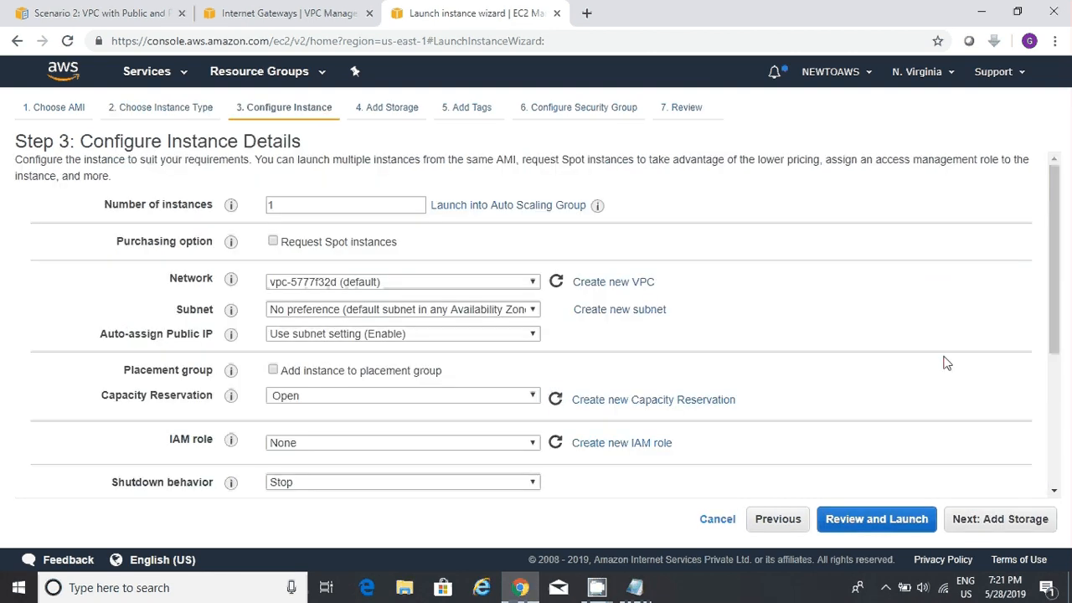
Assign the instance to the Public subnet of VPC-Scen2, enable auto-assign public IP, and consult the Scenario 2 documentation diagram
click(485, 283)
click(462, 311)
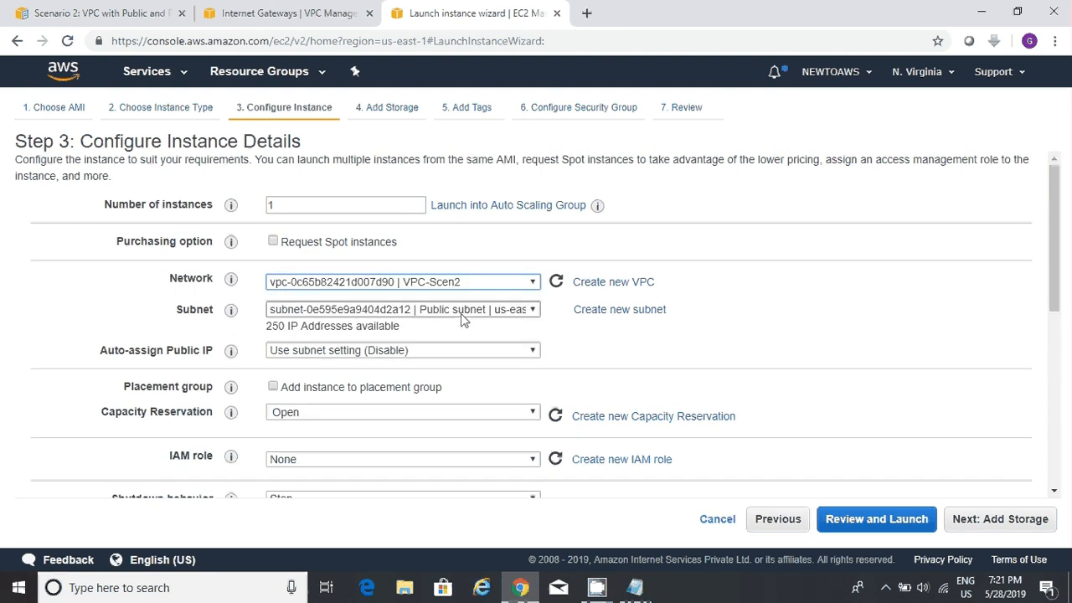
click(463, 312)
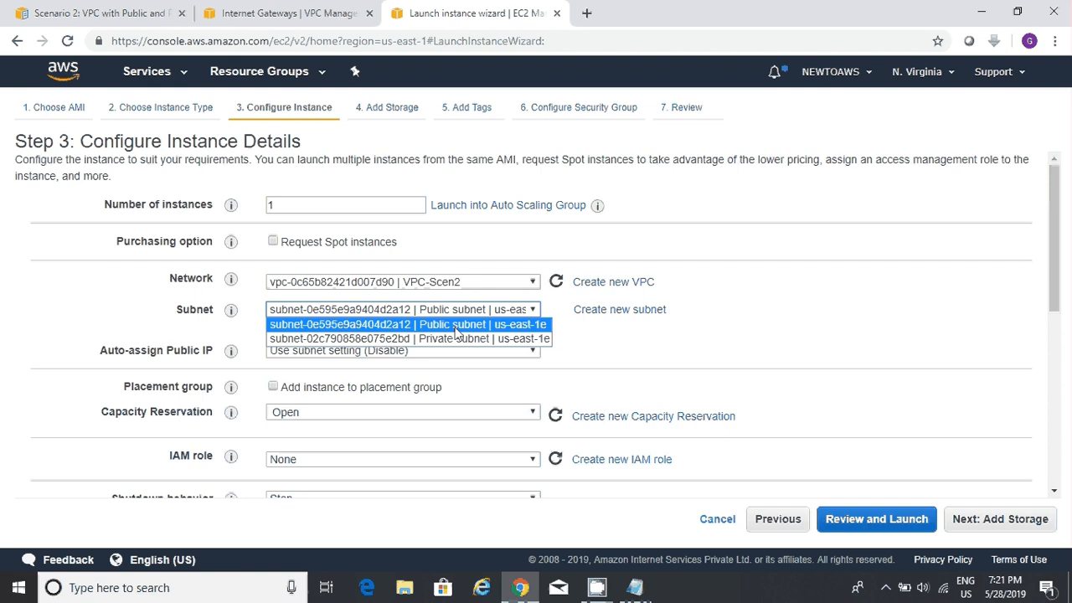
click(456, 325)
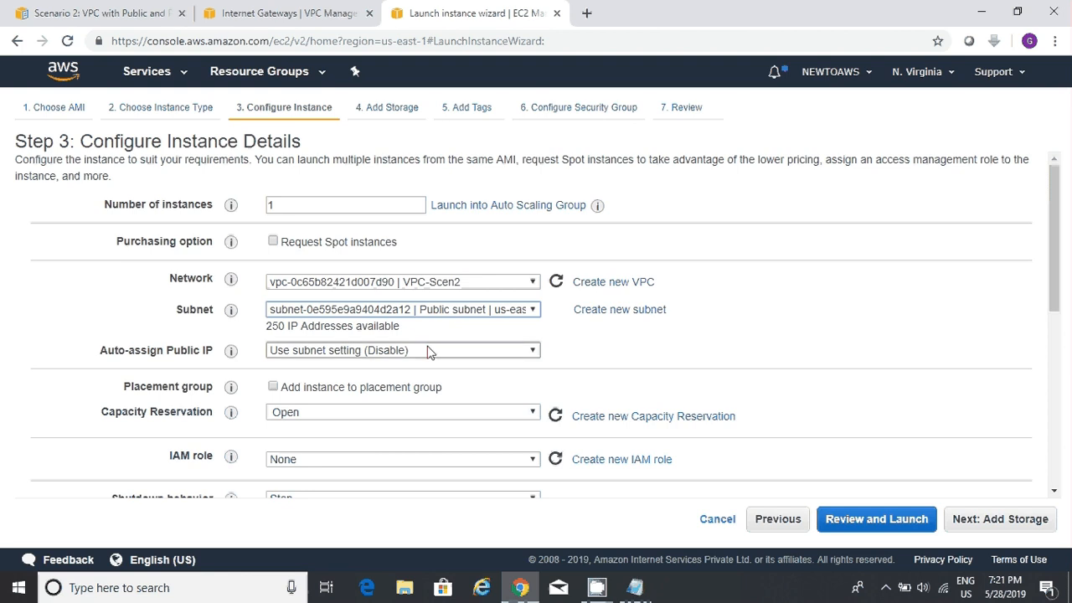
click(429, 352)
click(362, 378)
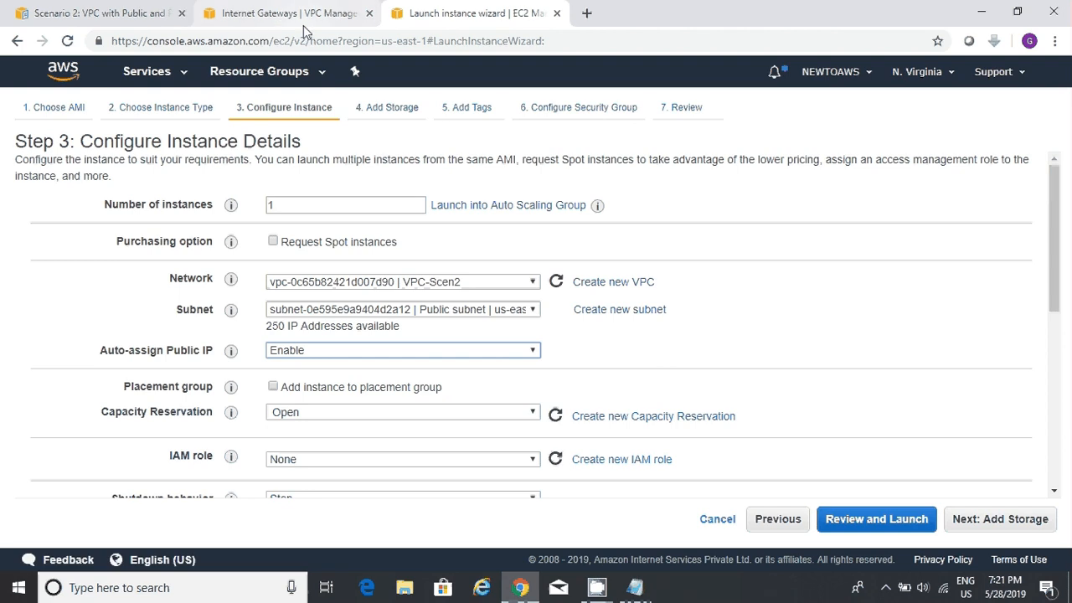
click(124, 17)
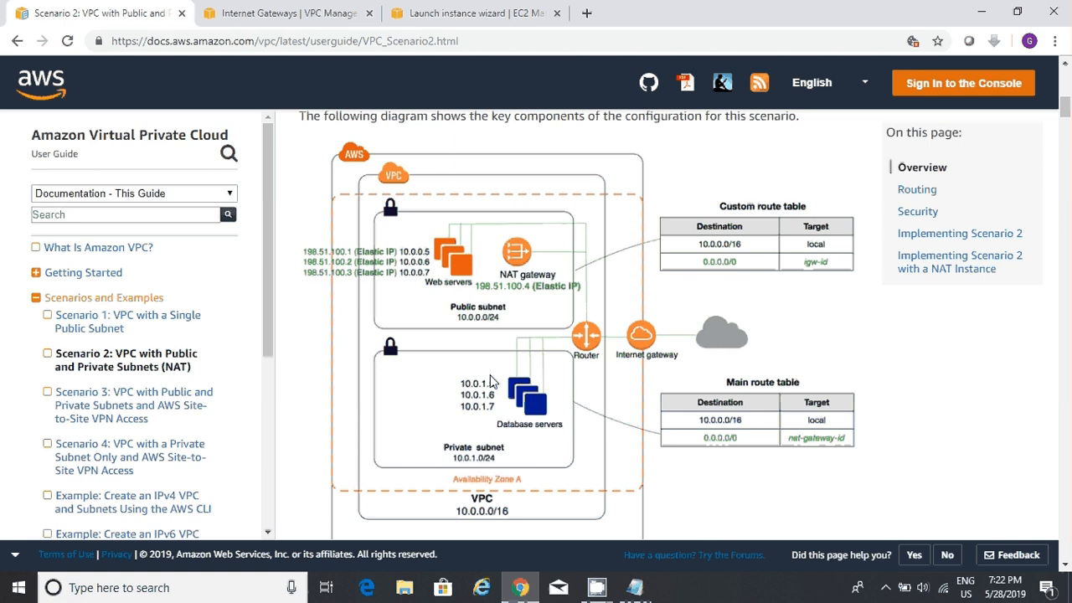
click(439, 13)
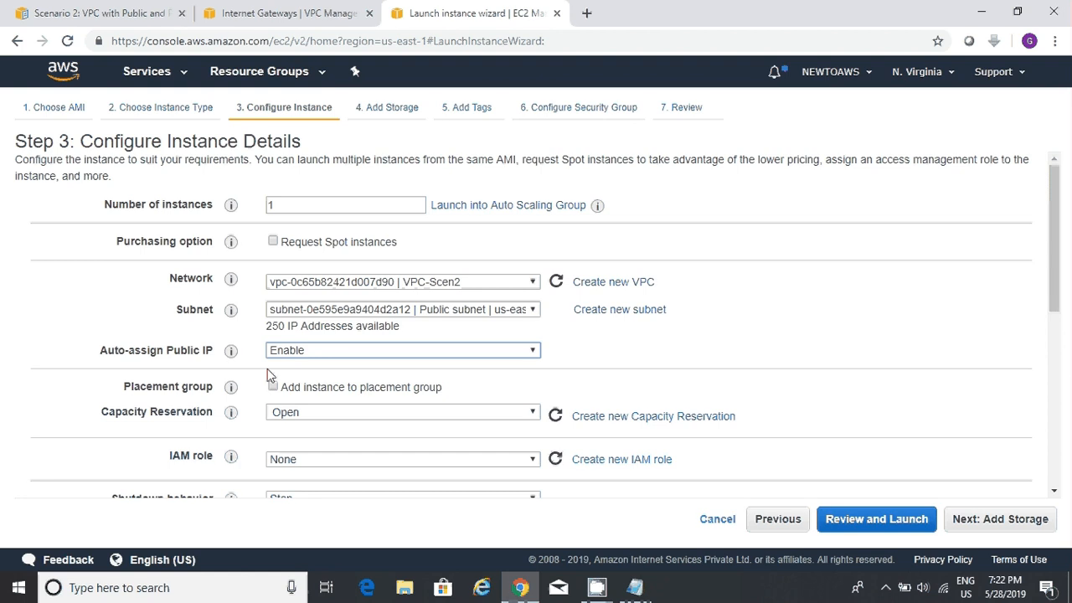
Keep the default storage settings and add a tag with key Name and value Public Instance
click(972, 526)
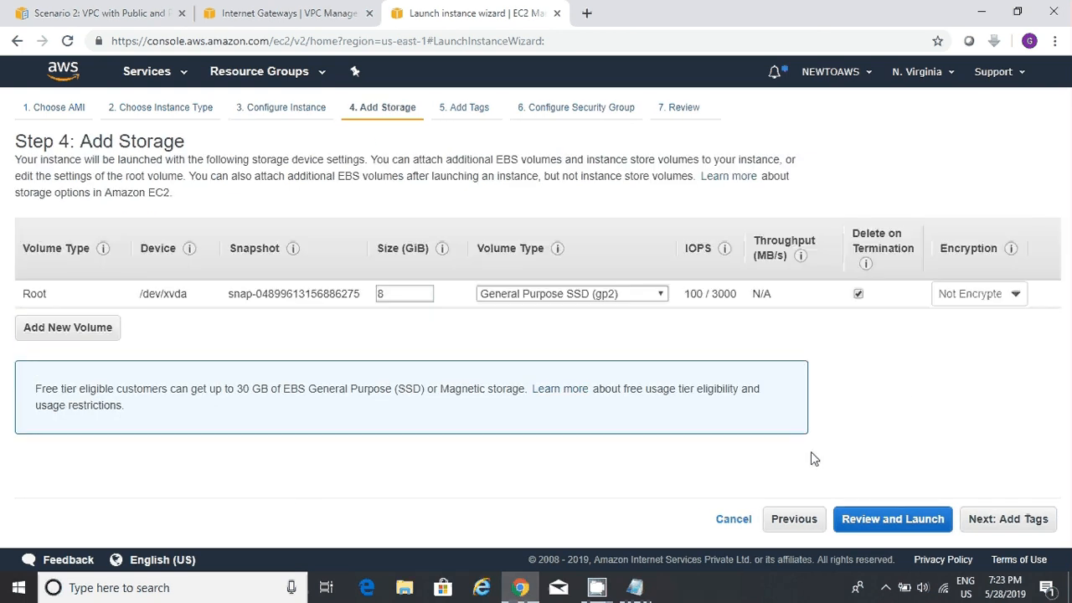
click(1023, 521)
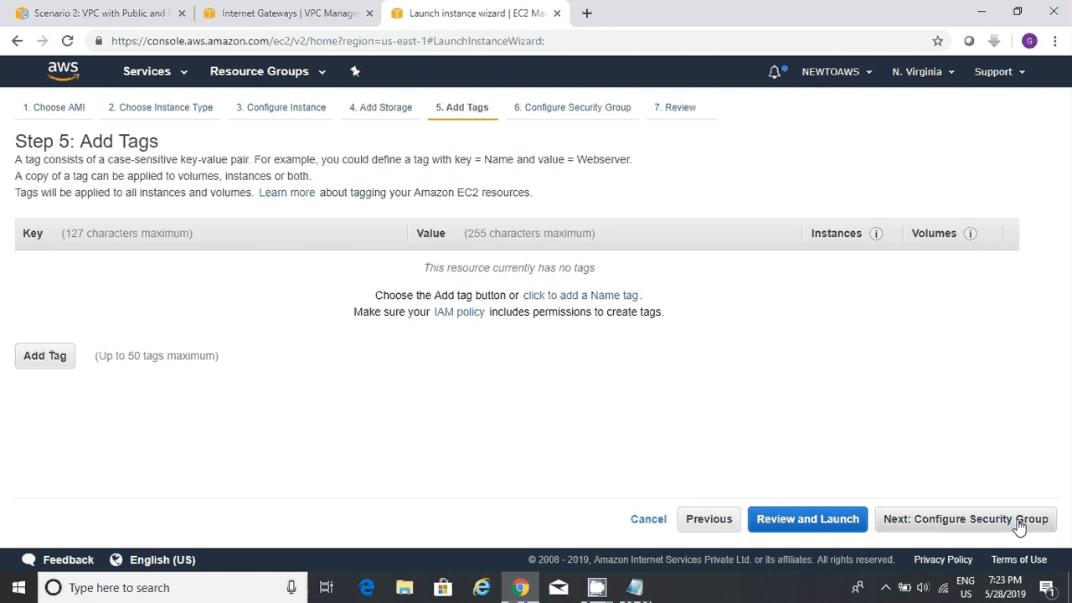
click(54, 362)
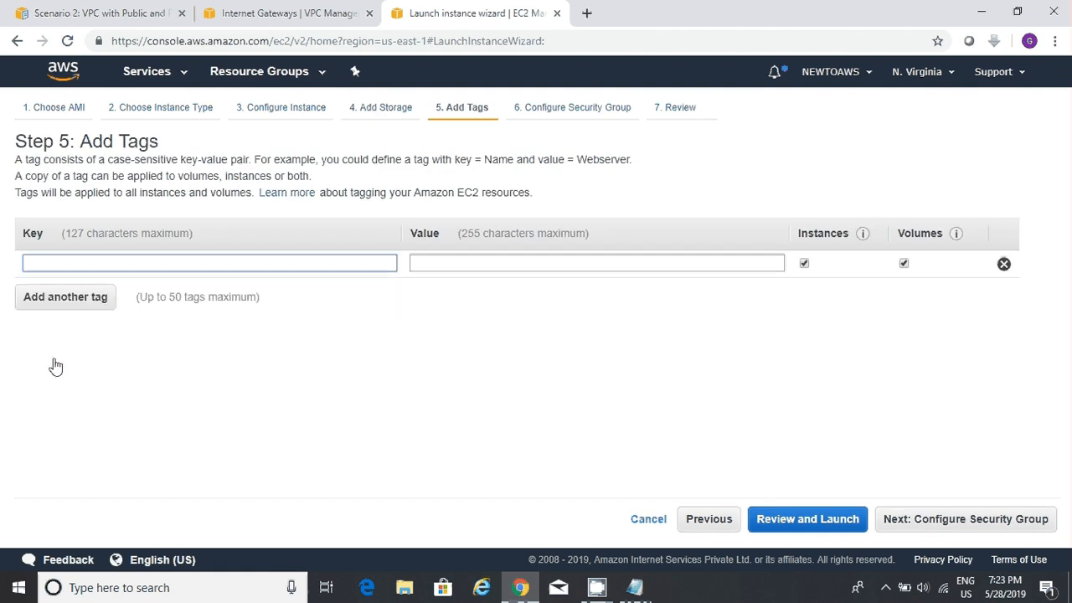
text(Name)
key(Tab)
text(P)
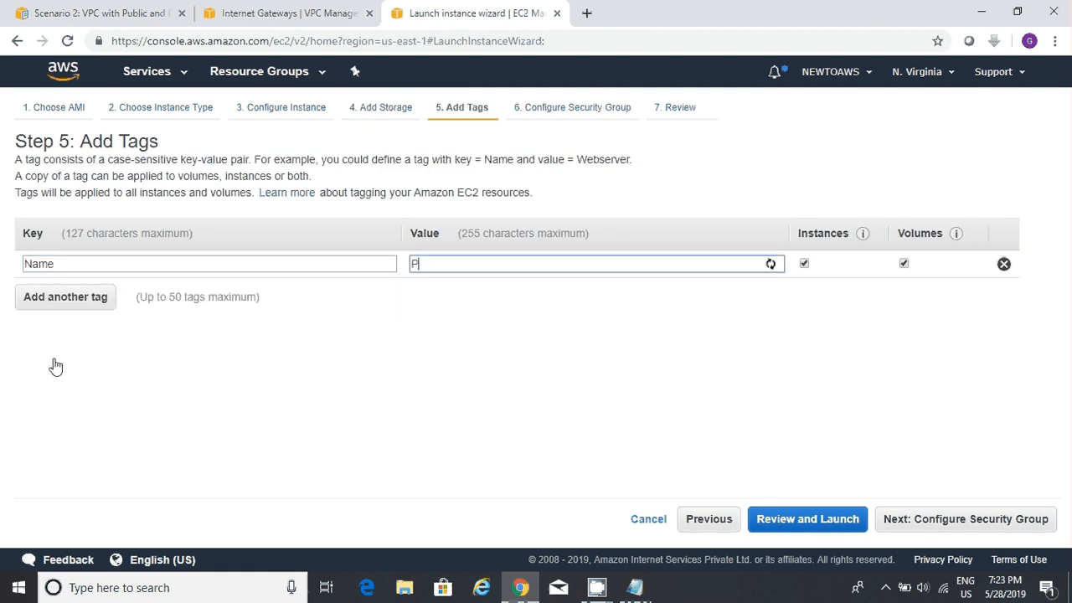
text(ublic Instance)
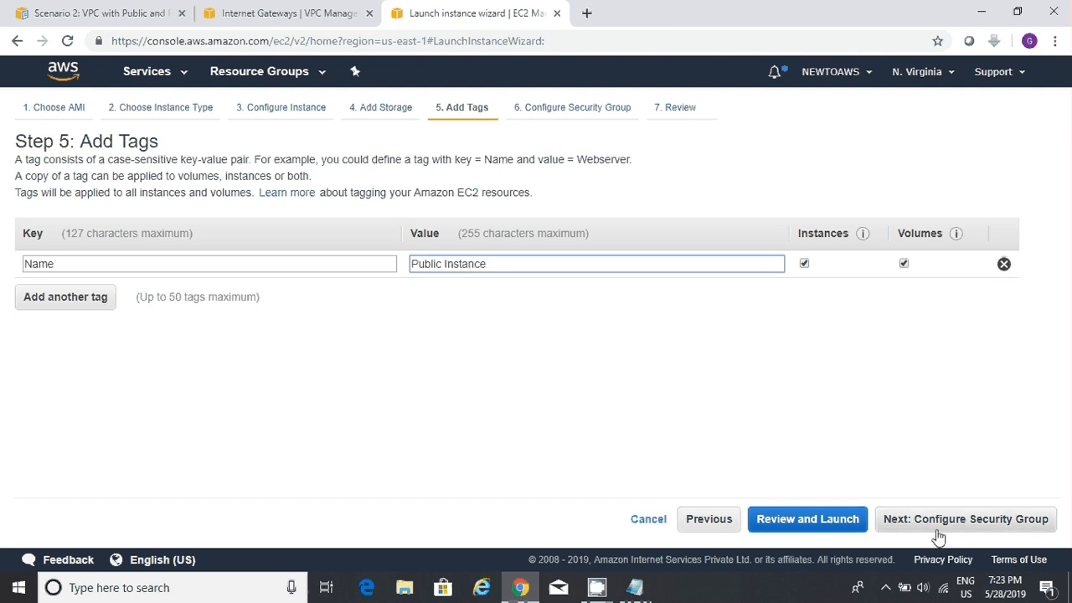
Define a new security group named scen2-pub-sg with the same text as its description, keeping the default SSH rule
click(939, 529)
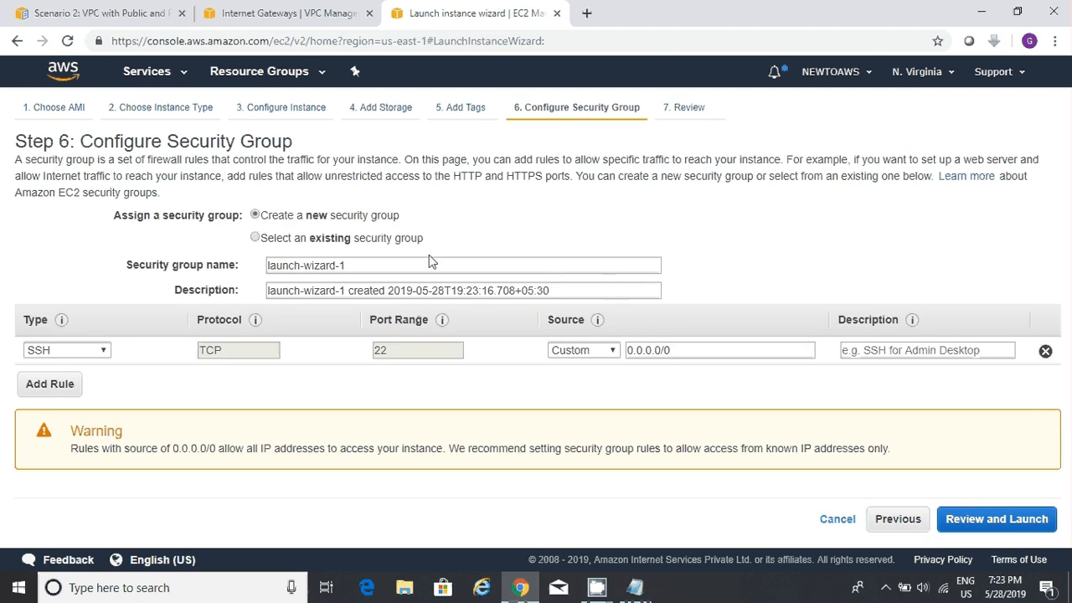
click(396, 241)
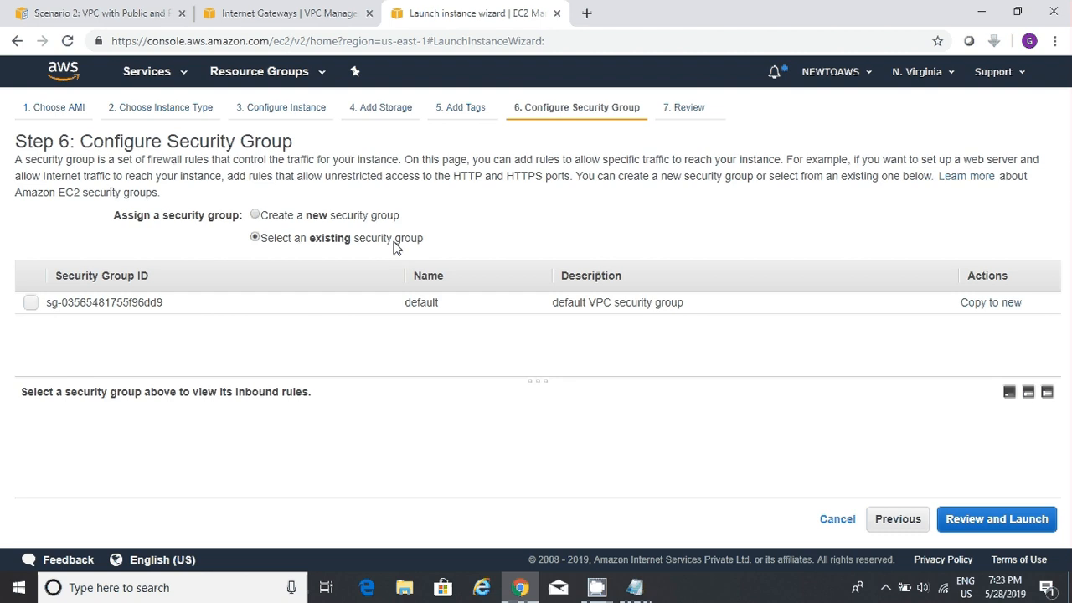
click(349, 218)
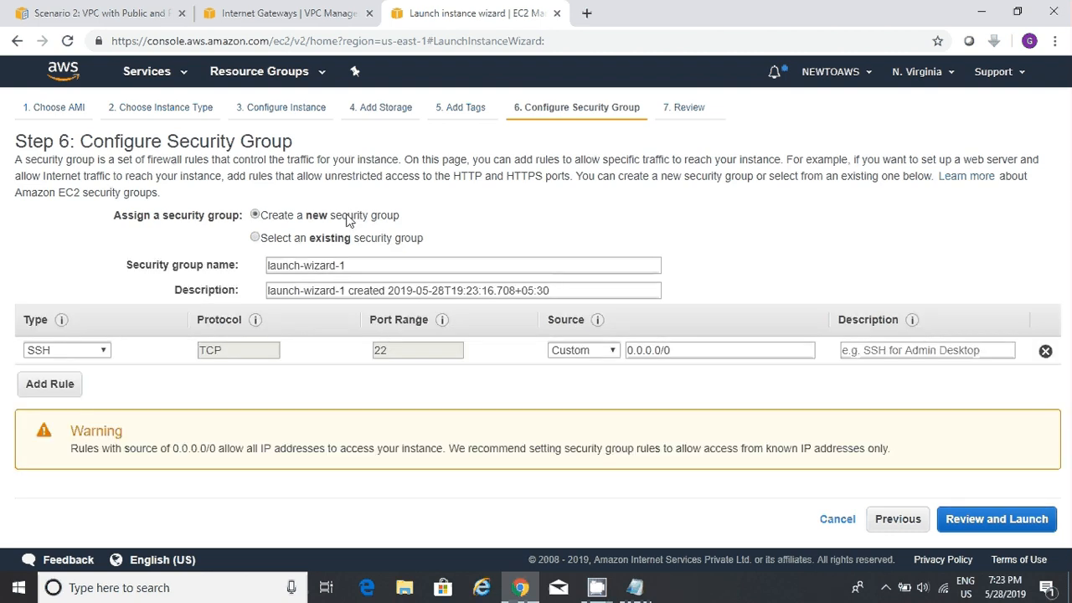
drag(350, 264, 184, 287)
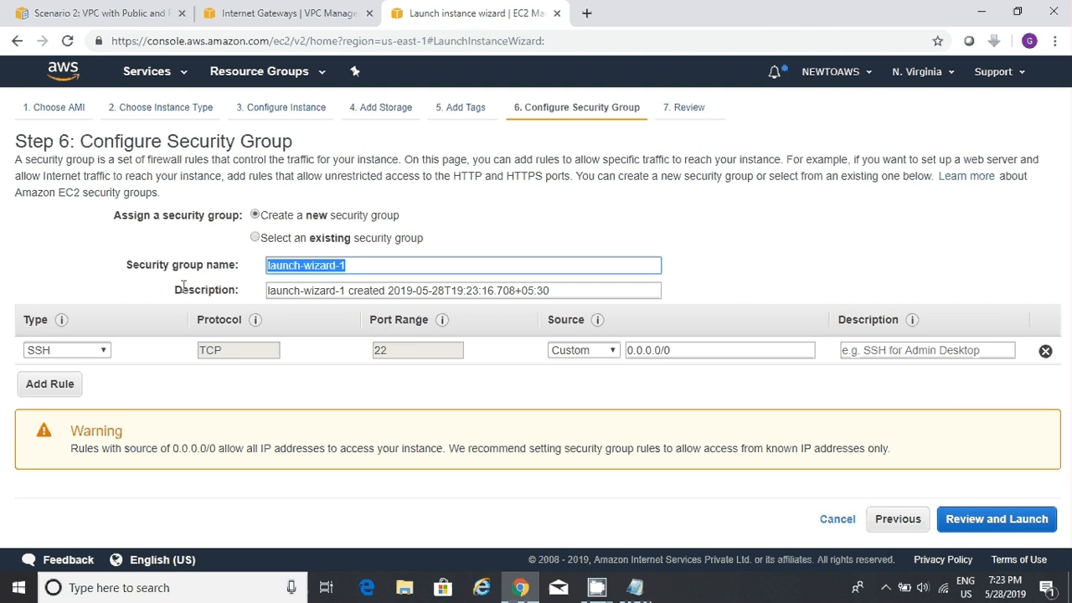
text(scen2)
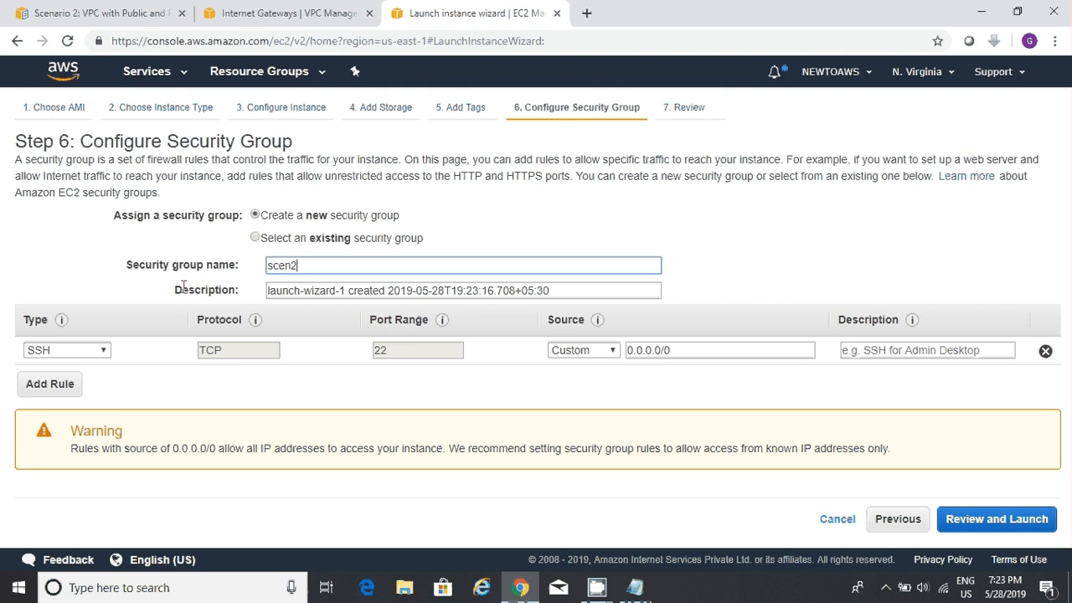
text(-pub-sg)
key(ctrl+a)
key(ctrl+c)
key(Tab)
text(')
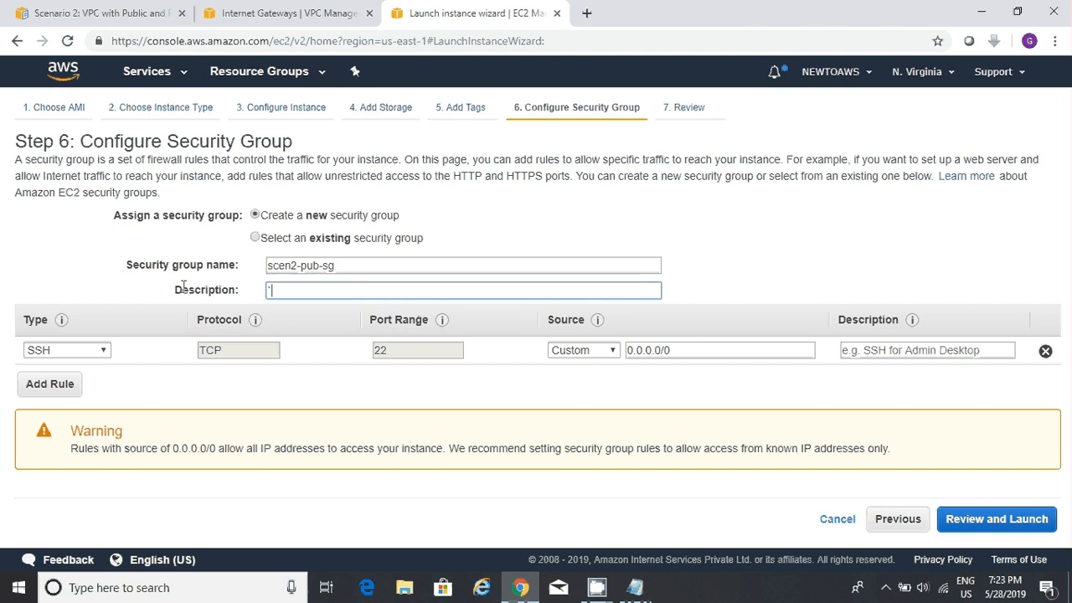
key(BackSpace)
key(ctrl+v)
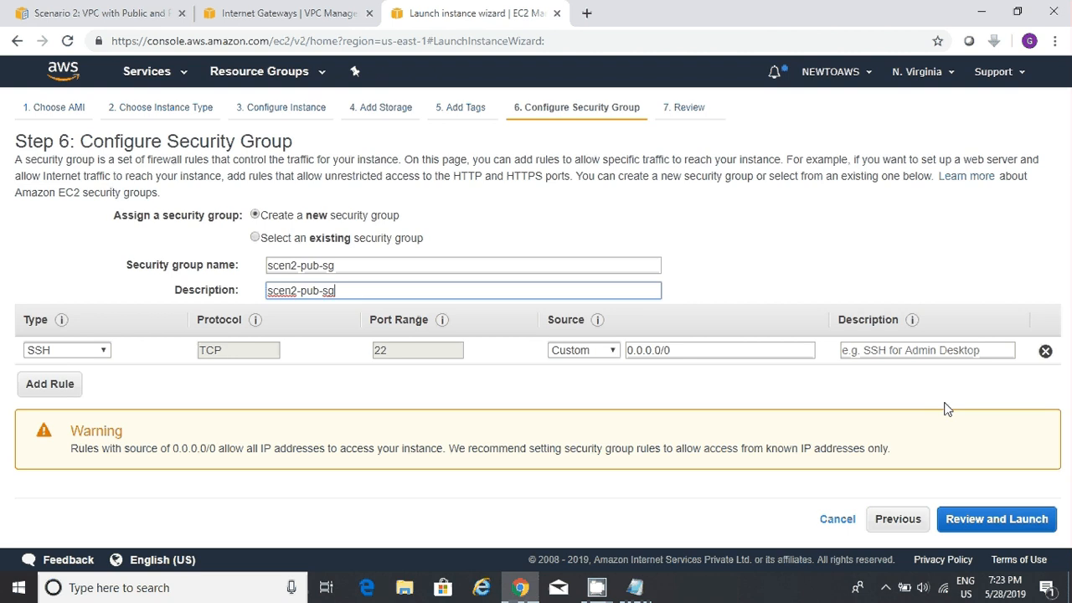
Review and launch the instance with the existing key pair demo-private-key, acknowledging access to its private key file
click(978, 521)
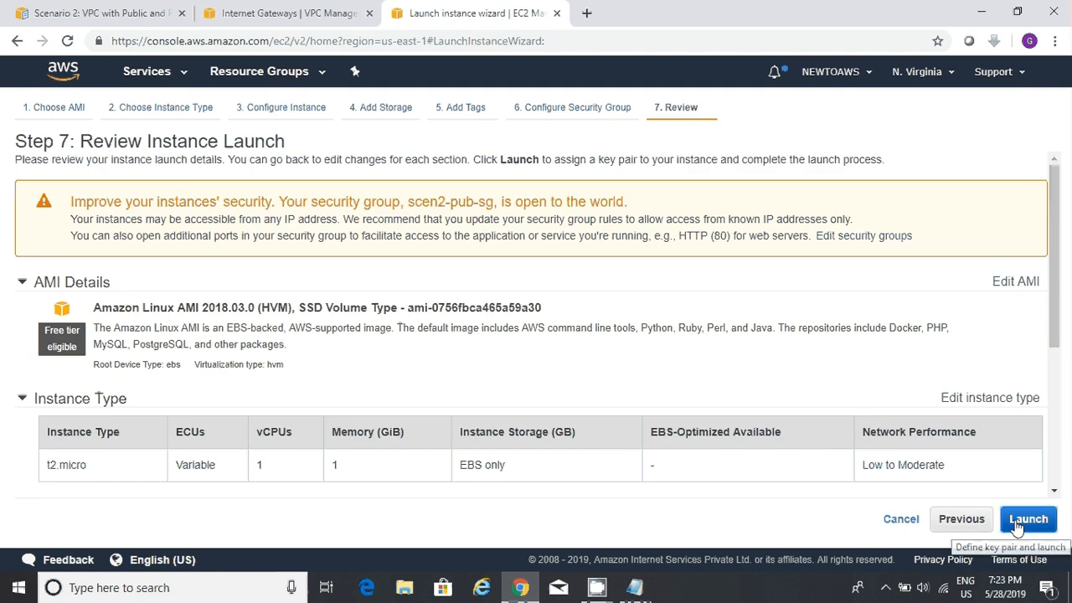
click(1018, 524)
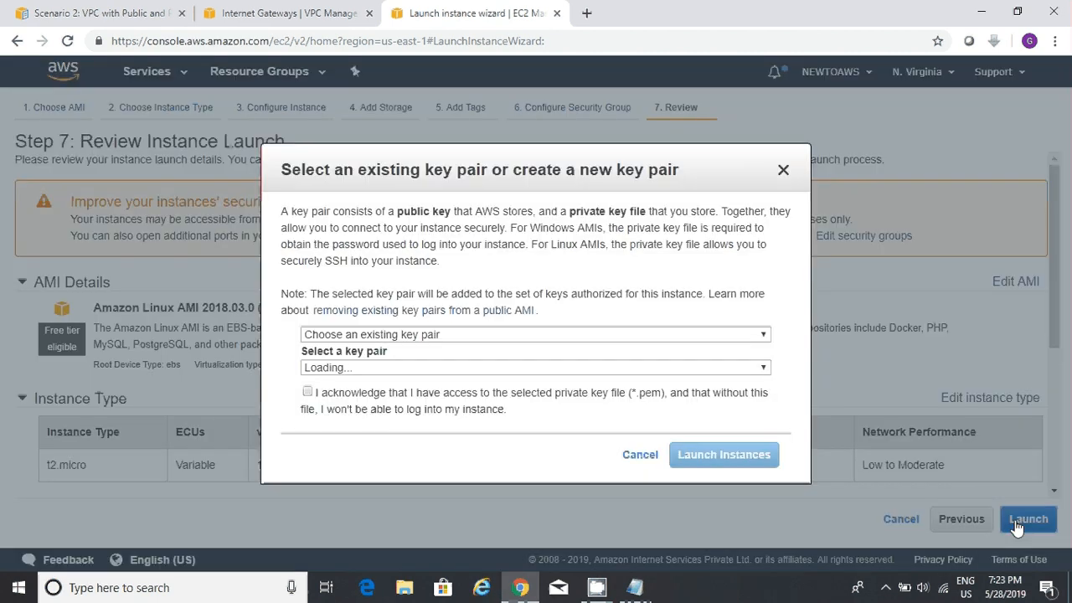
click(446, 398)
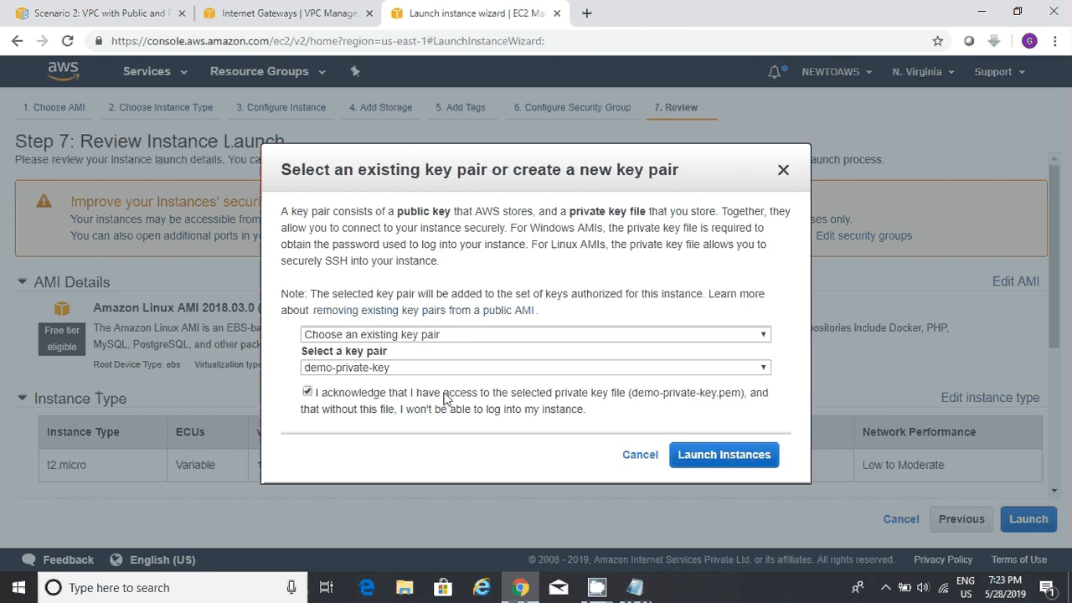
click(716, 461)
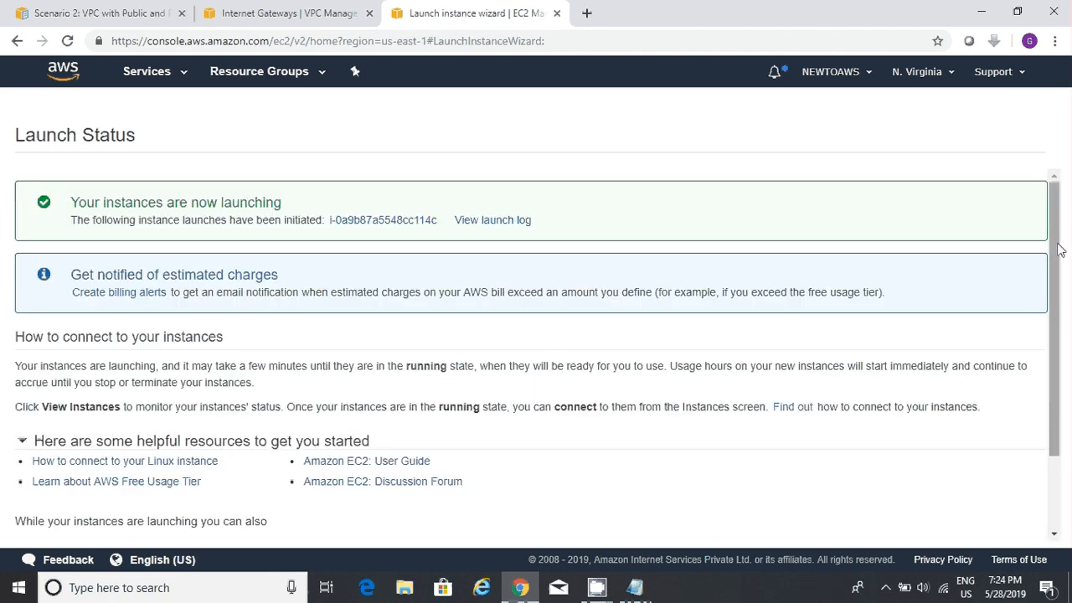
Open the instances list, refresh it, and view only the Public Instance's description details
scroll(1058, 253, down, 2)
click(995, 527)
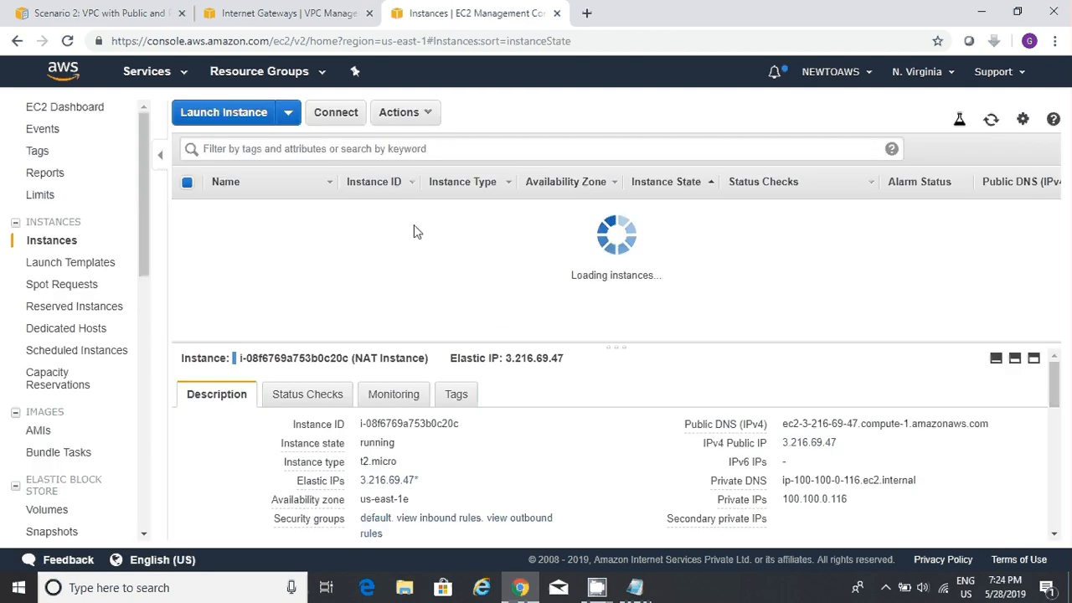
click(995, 121)
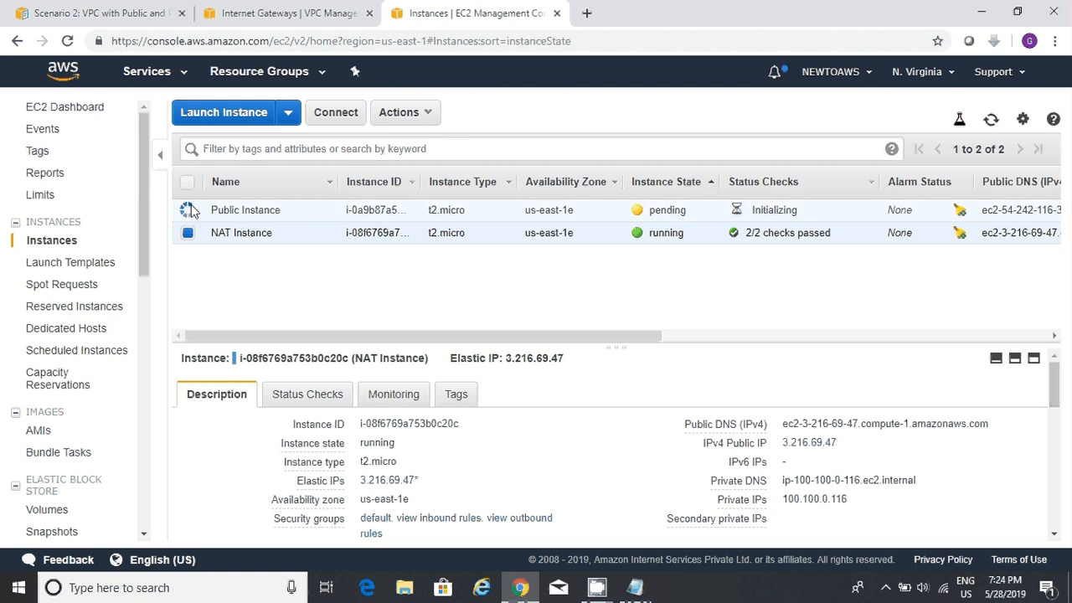
click(188, 234)
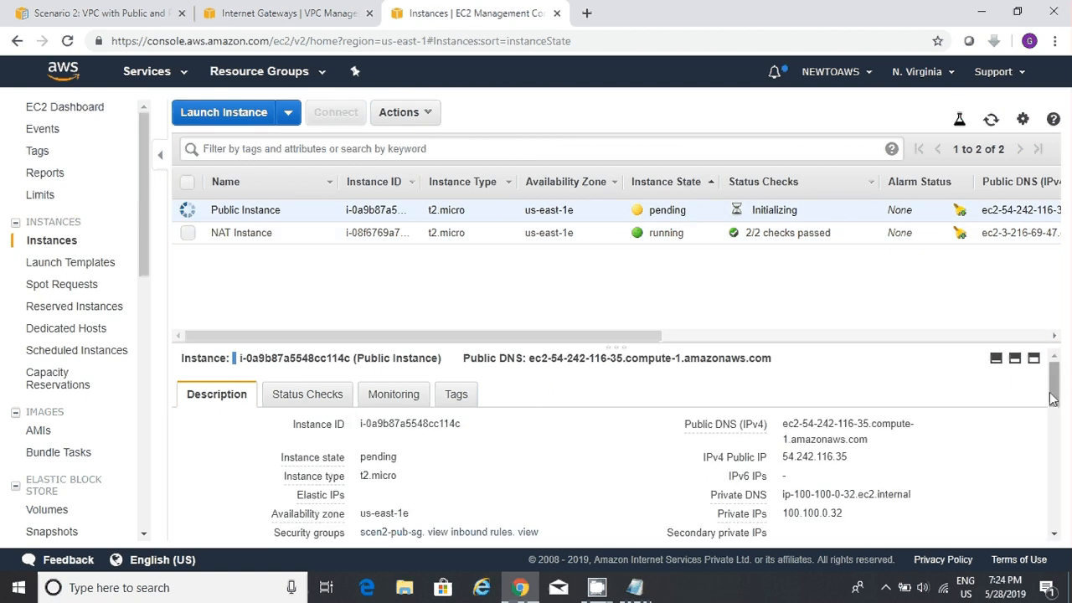
drag(1064, 402, 1057, 411)
click(1022, 447)
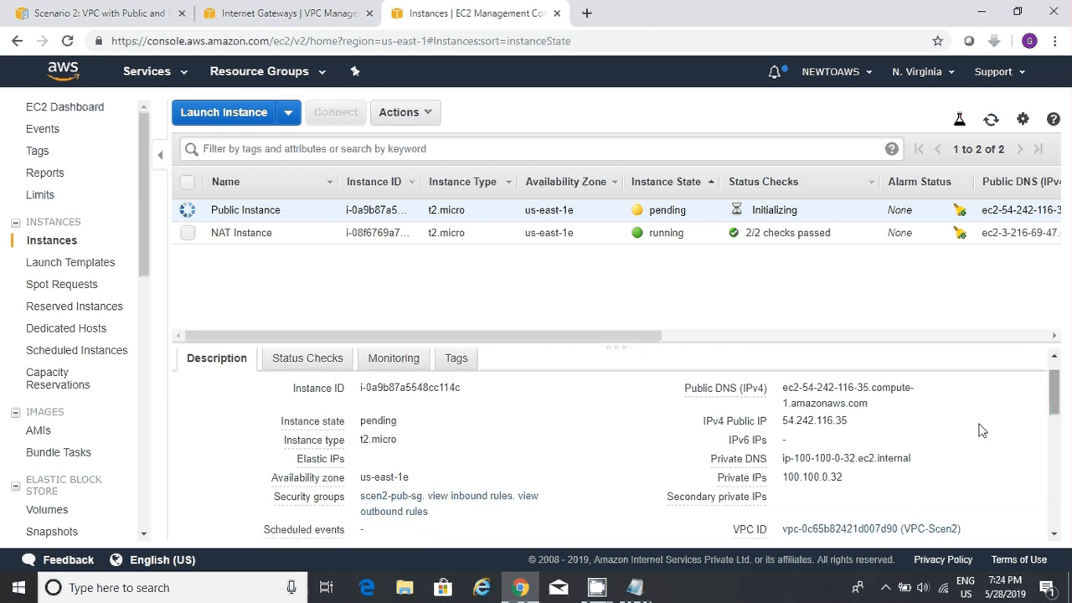
Compare the Public Instance's private IP with the subnet ranges in the Notepad notes and check the subnets' available IPv4 addresses in the VPC console
key(alt+Tab)
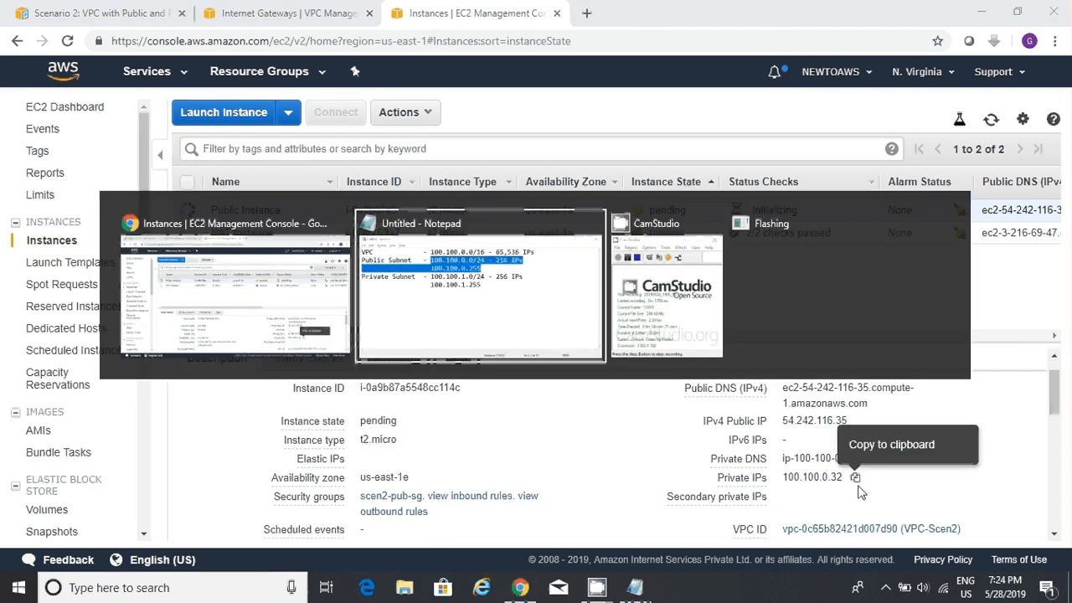
click(640, 280)
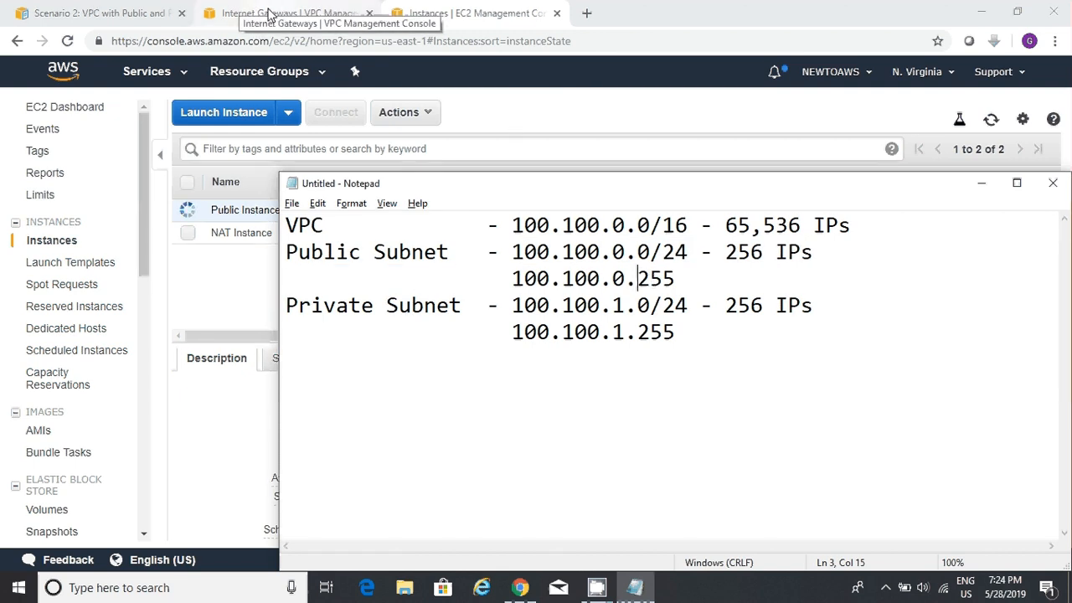
click(268, 13)
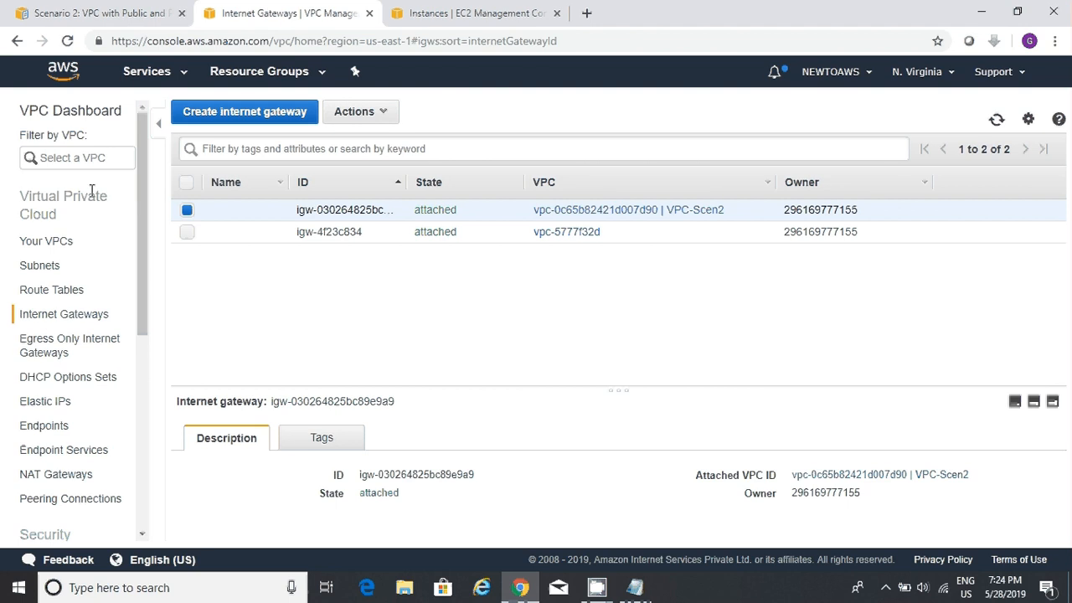
click(53, 272)
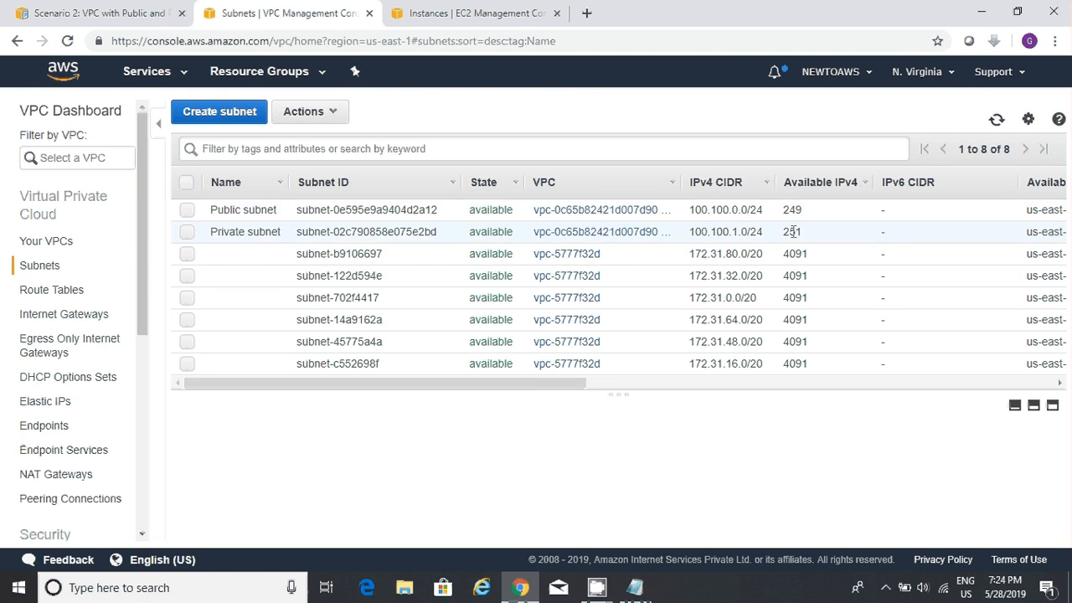
Start launching another EC2 instance from Amazon Linux AMI 2018.03.0 (HVM), keep the t2.micro type, and proceed to the instance details
click(437, 23)
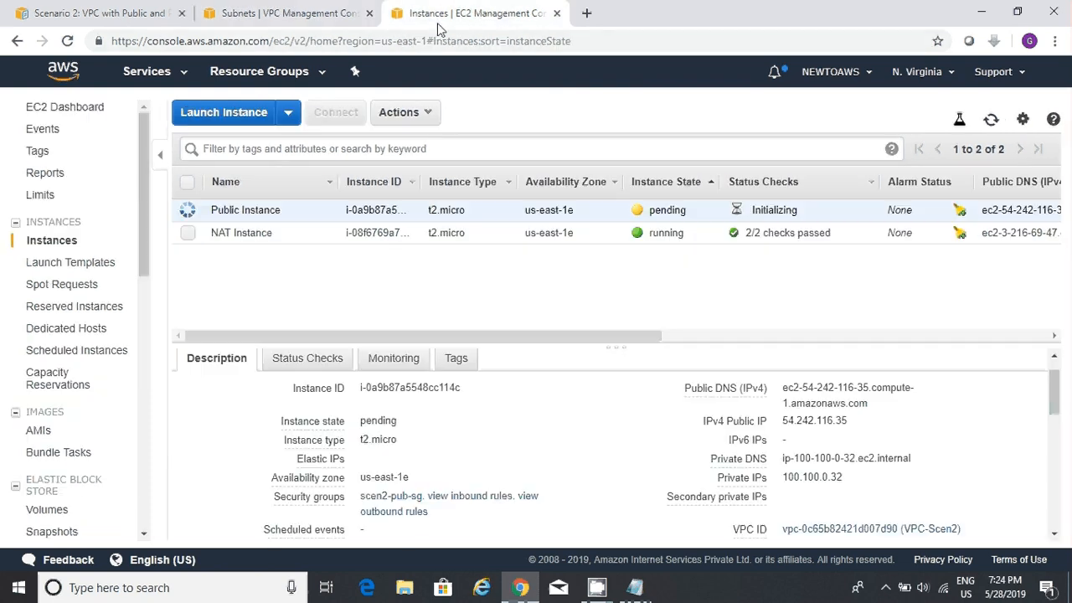
click(237, 113)
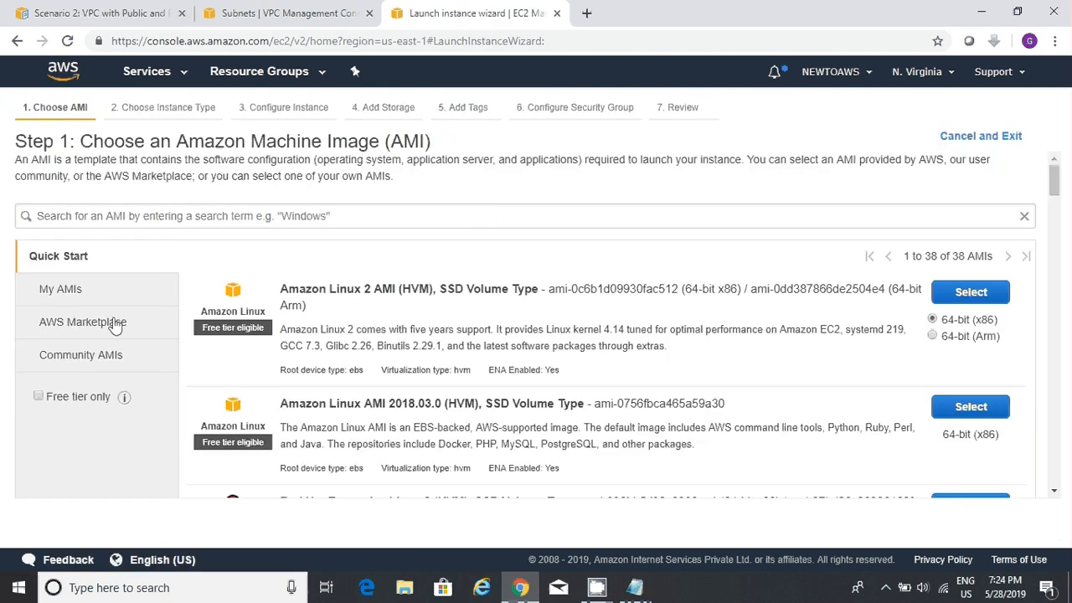
click(970, 408)
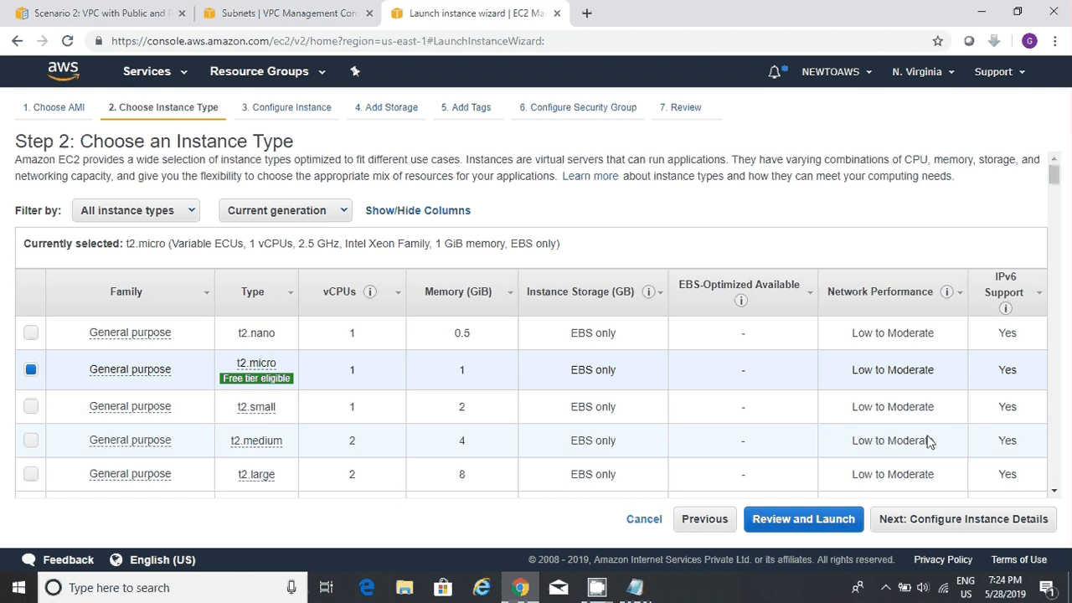
click(948, 519)
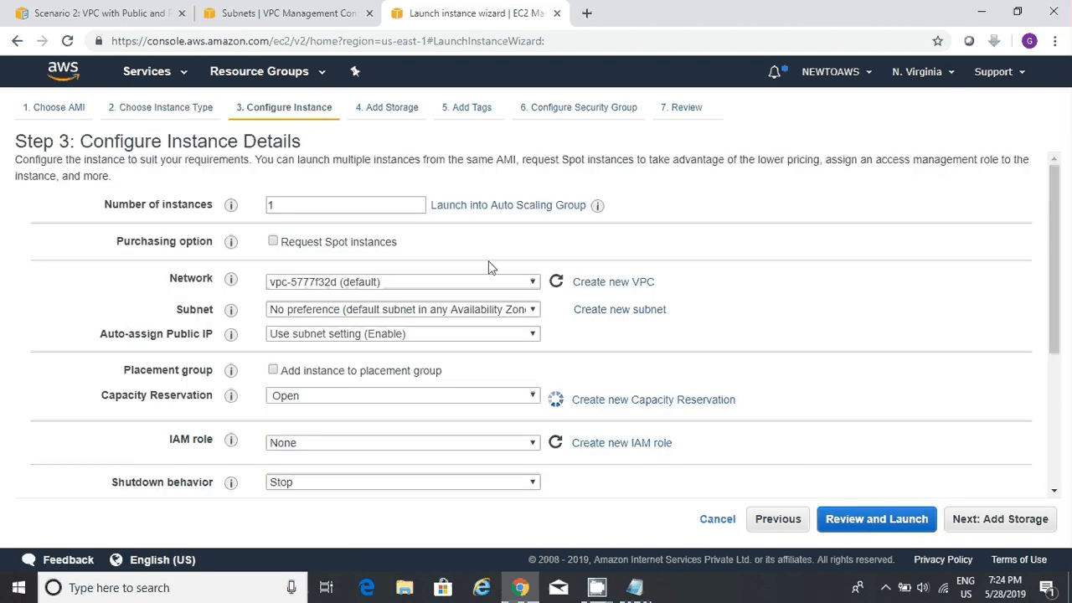
Place the instance in the VPC-Scen2 network and its Private subnet, keeping the subnet's disabled auto-assign public IP setting
click(447, 282)
click(433, 312)
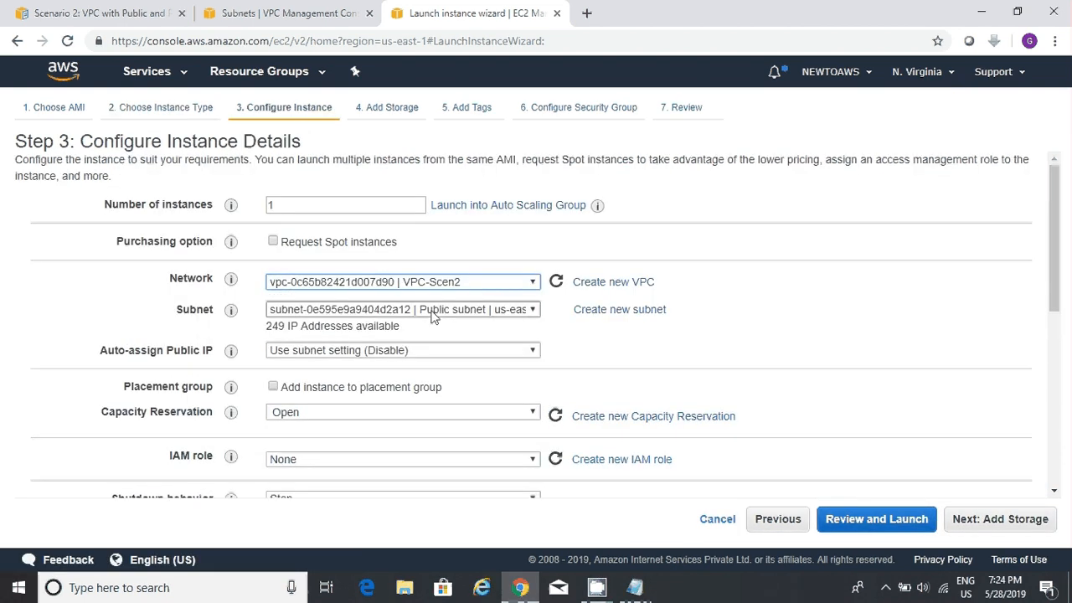
click(433, 312)
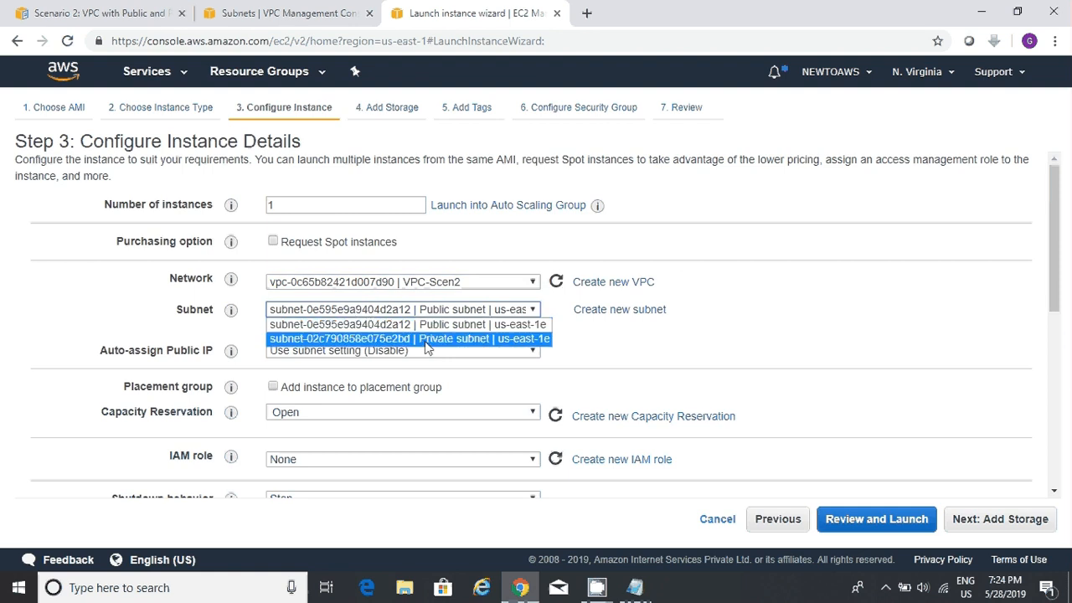
click(425, 338)
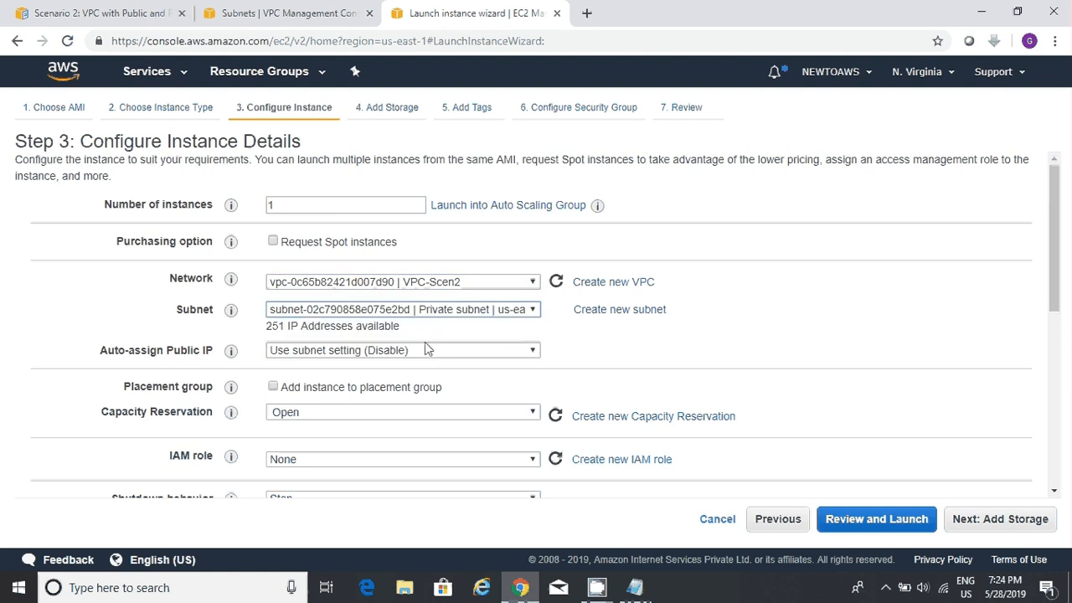
click(744, 336)
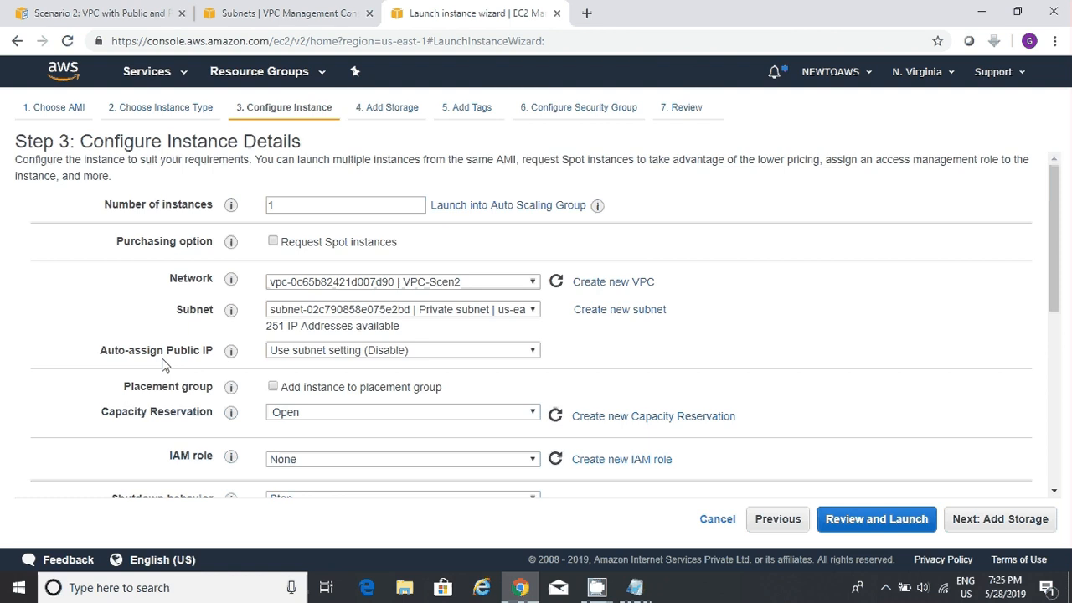
Review the private subnet and its servers in the Scenario 2 architecture diagram, and return to the launch wizard
click(105, 17)
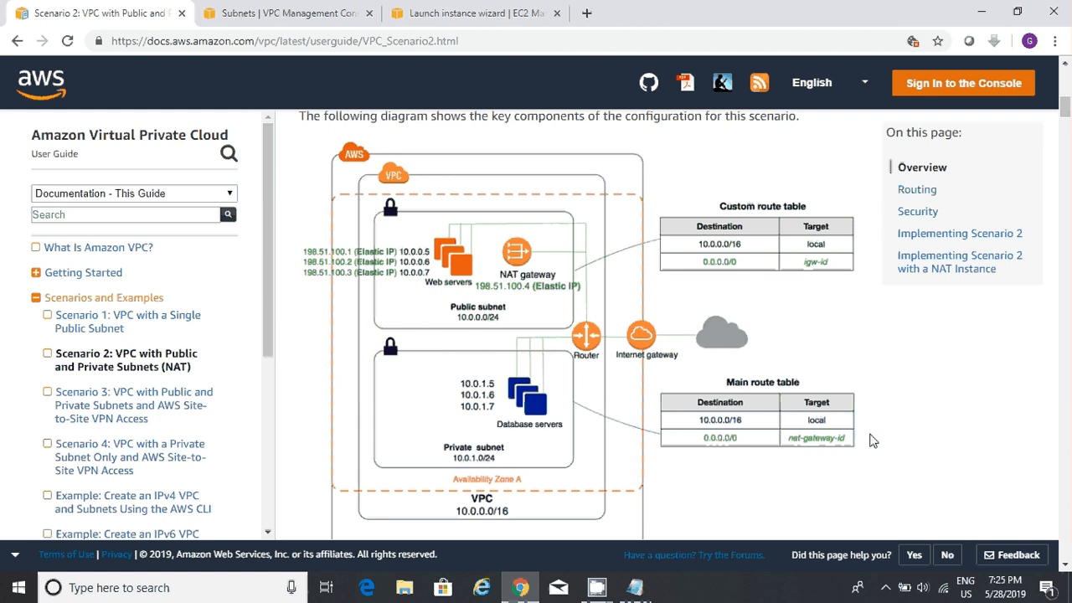
click(270, 20)
click(459, 20)
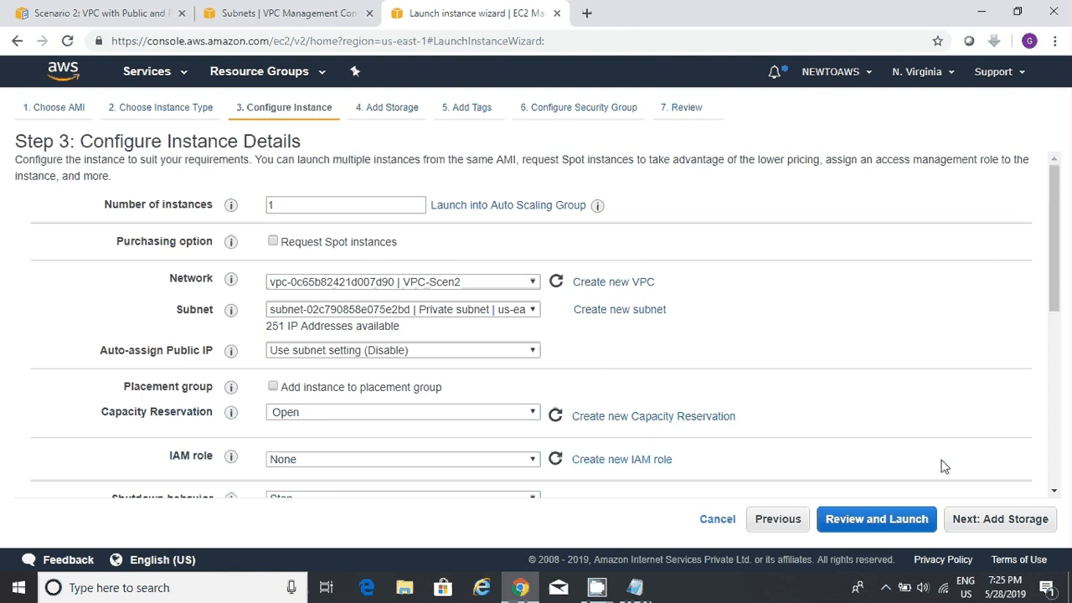
Keep the default storage, add a tag with key Name and value Private Instance, and proceed to the security group settings
click(980, 525)
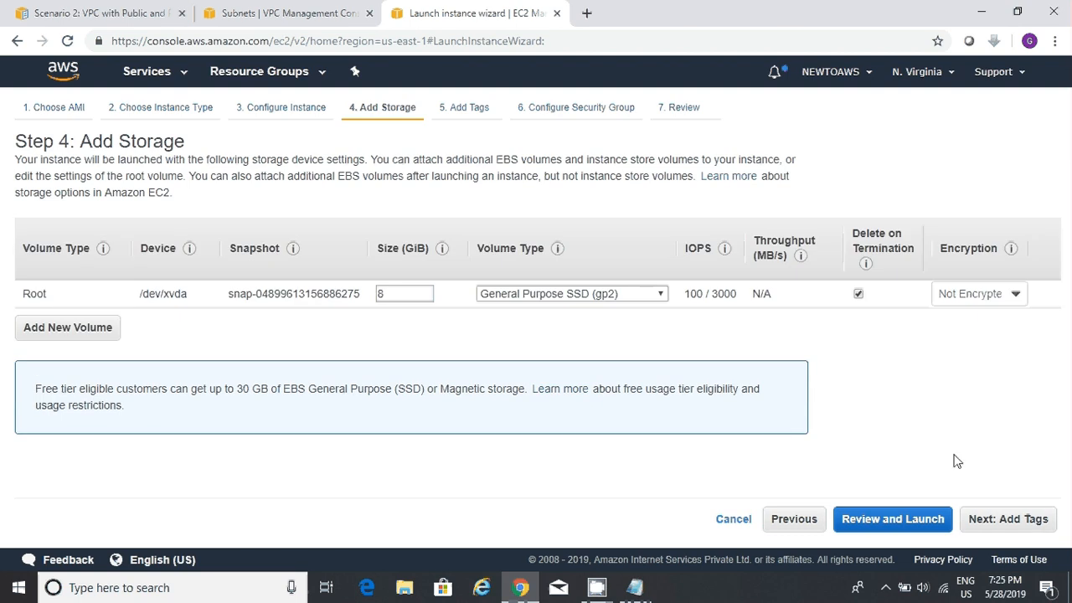
click(1003, 521)
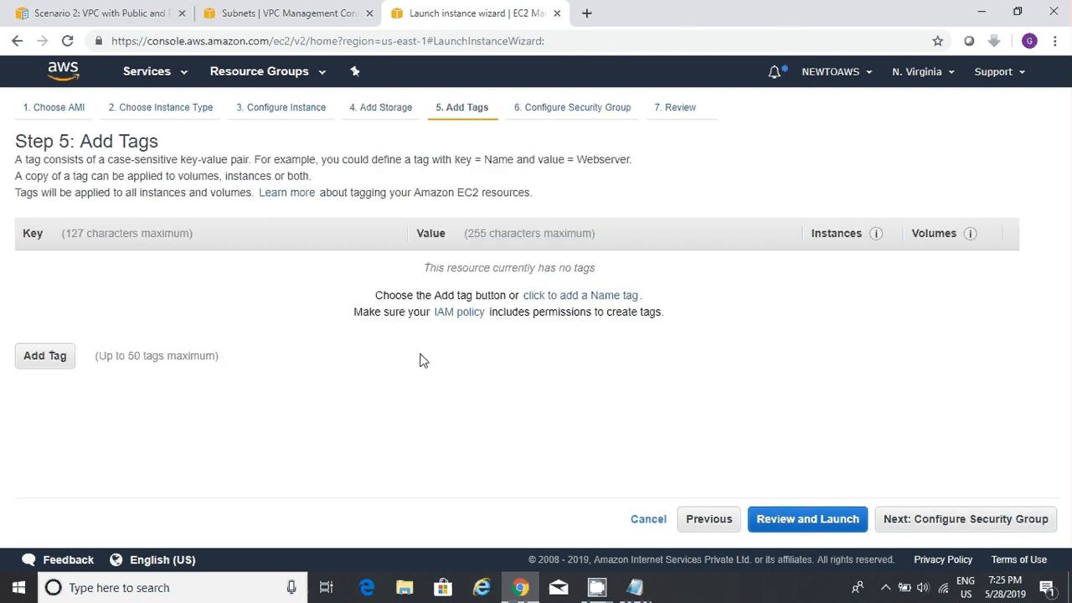
click(42, 362)
text(Name)
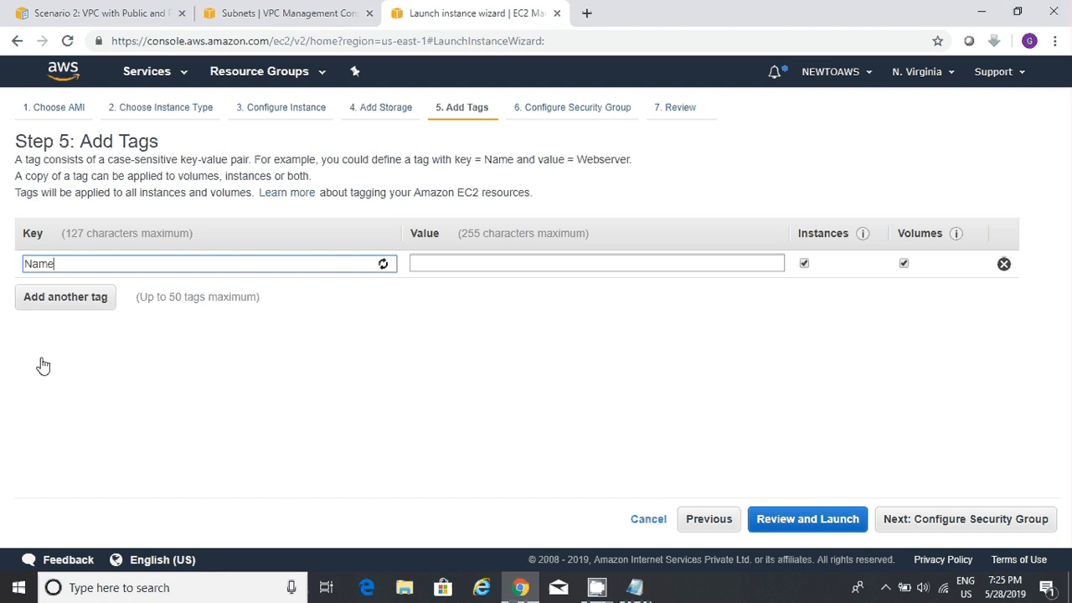
key(Tab)
text(Pri)
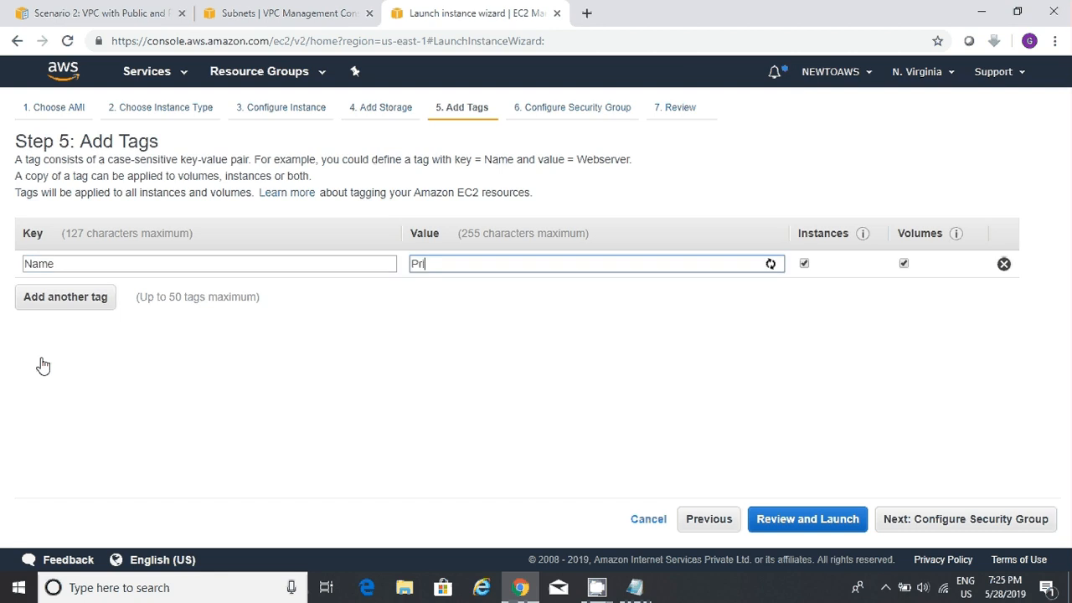
text(vate Instance)
click(995, 517)
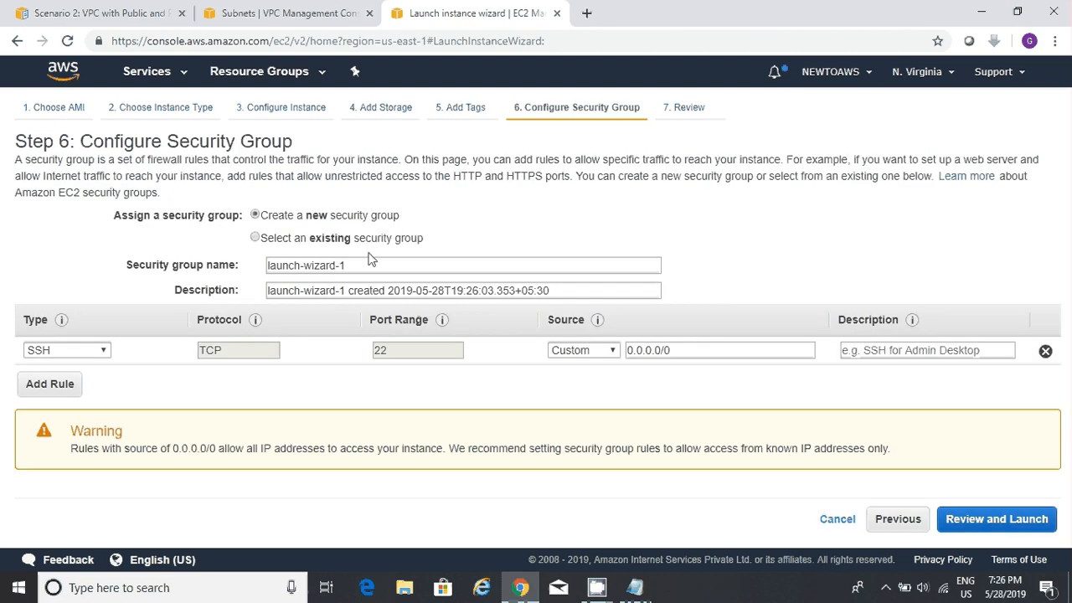
Set up a new security group with scen2-pri-sg as both its name and description, keeping the default SSH rule
click(308, 242)
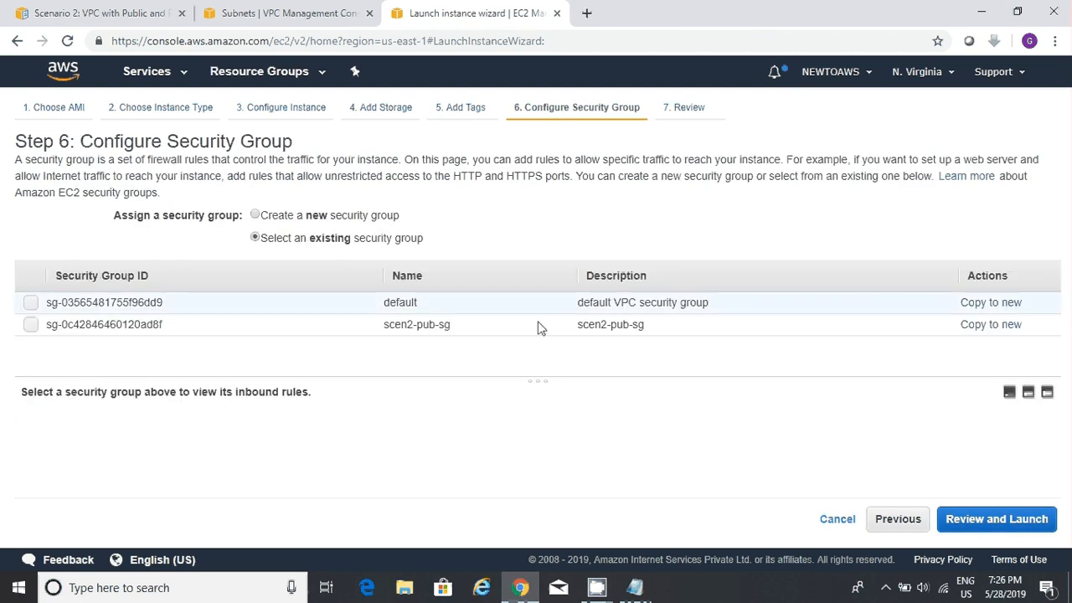
click(344, 219)
drag(352, 264, 130, 291)
text(s)
key(BackSpace)
text(sc)
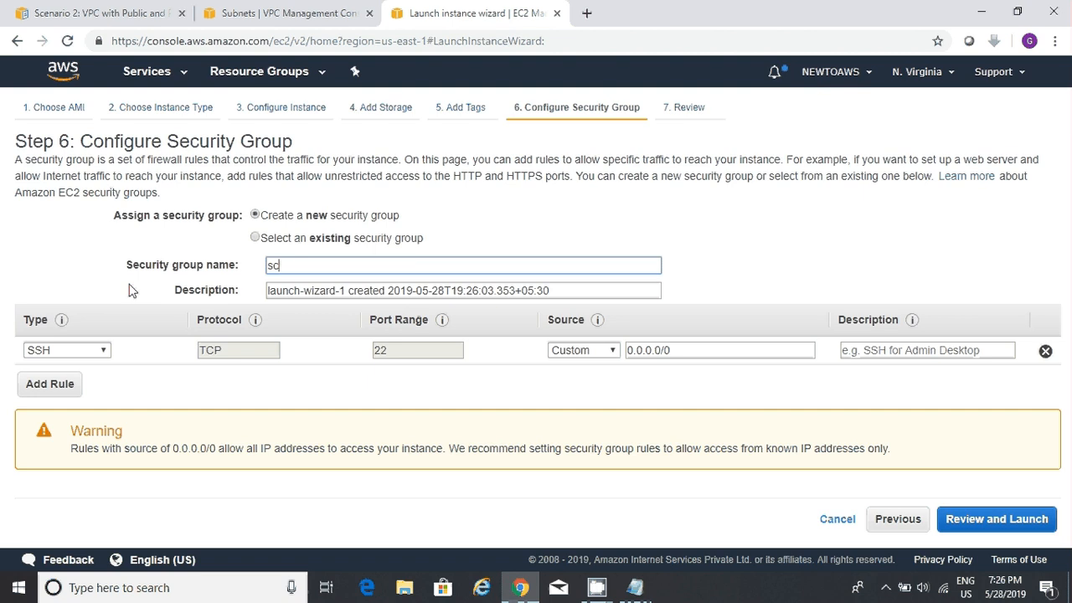
text(en2-pri-sg)
key(ctrl+a)
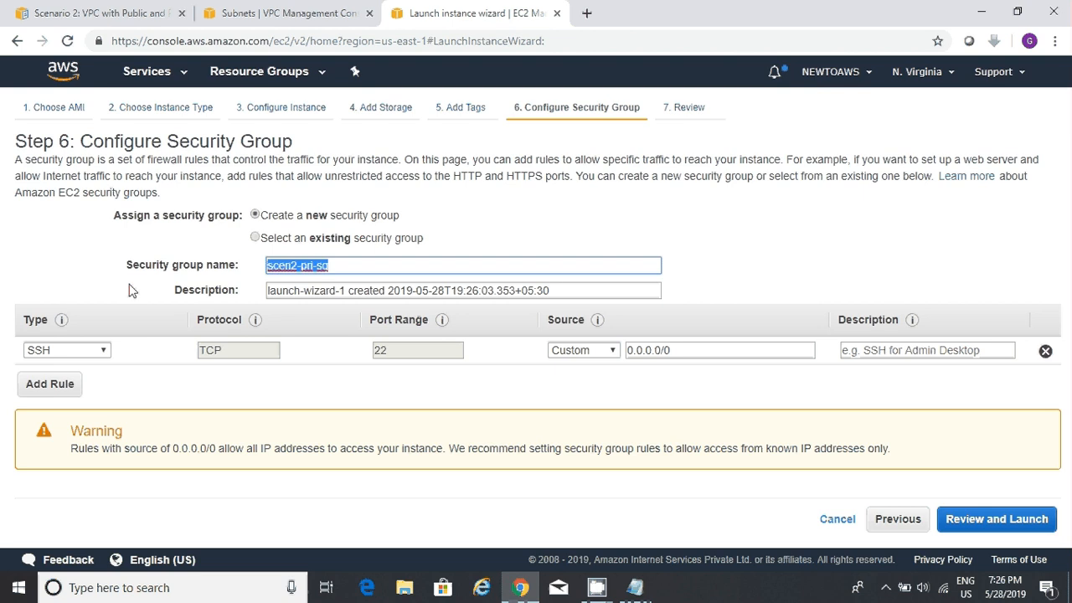
key(ctrl+c)
key(Tab)
key(ctrl+v)
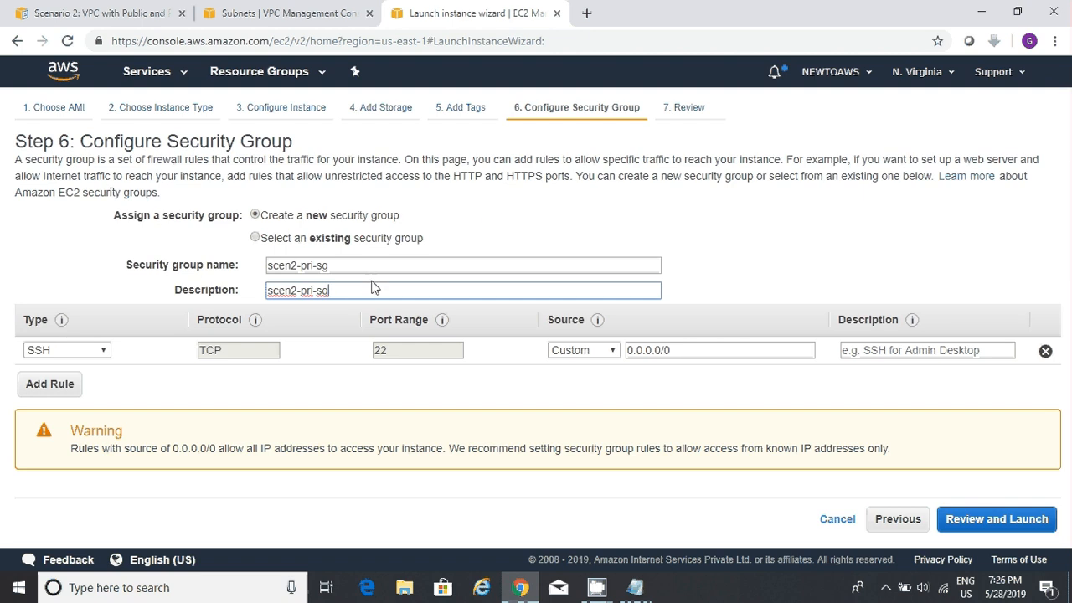
Review and launch the private instance with the existing demo-private-key pair, acknowledging access to its private key file
click(1013, 523)
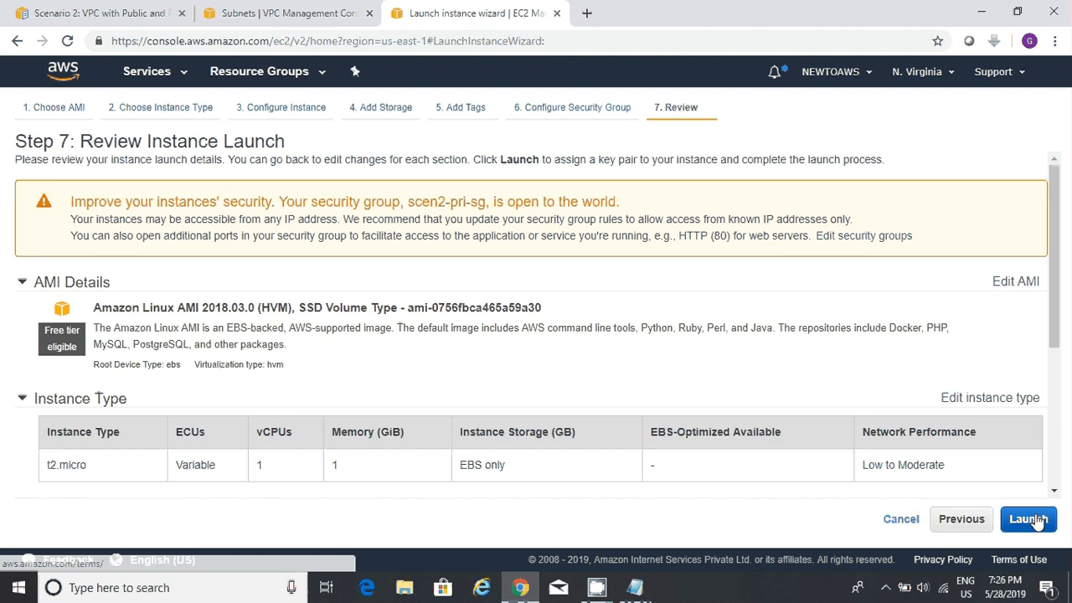
click(1031, 520)
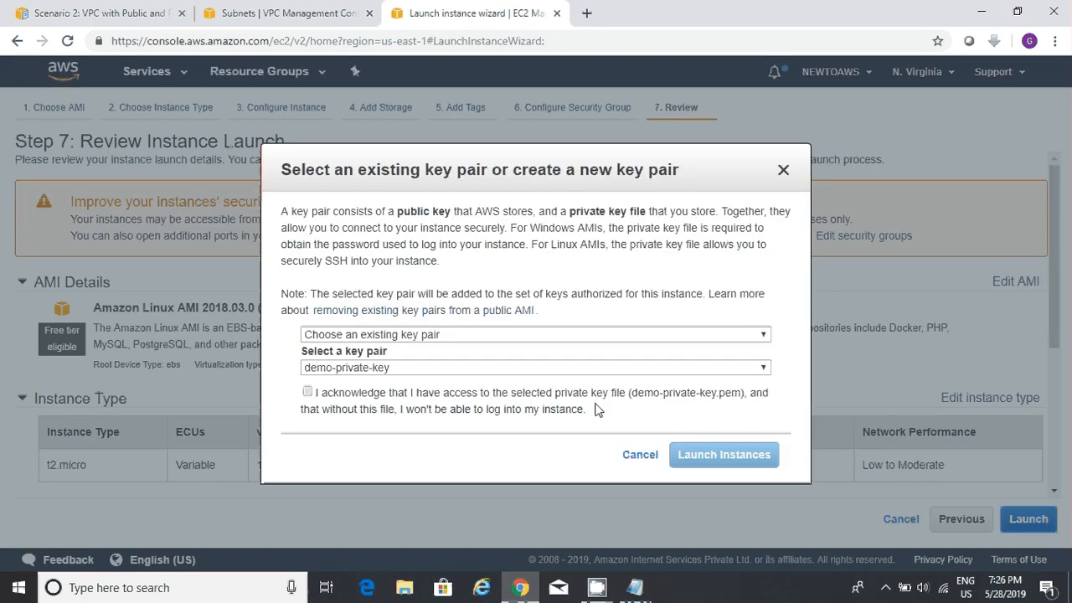
click(392, 399)
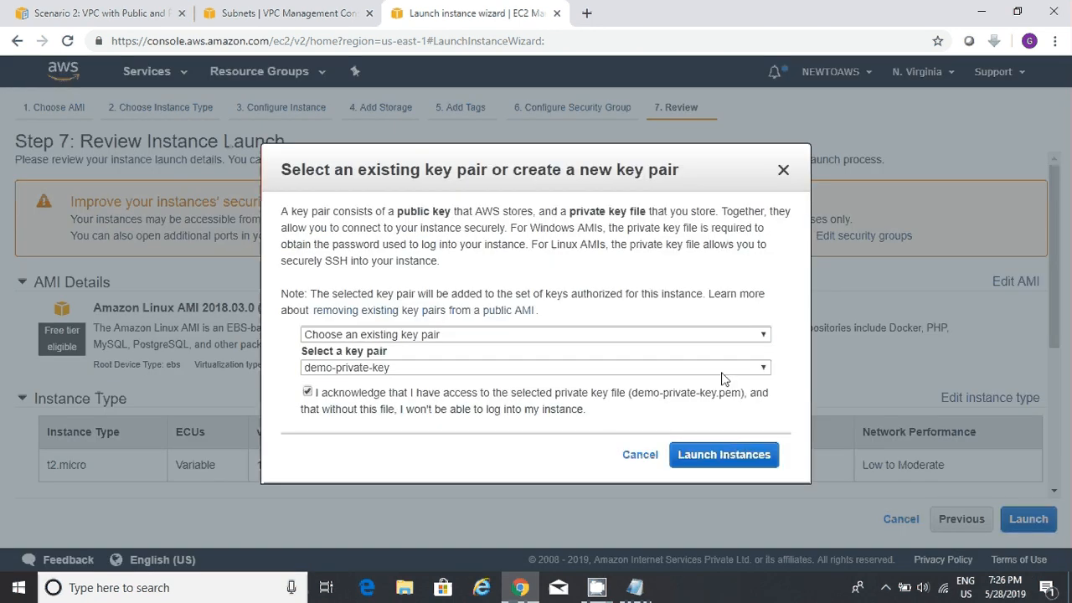
click(737, 446)
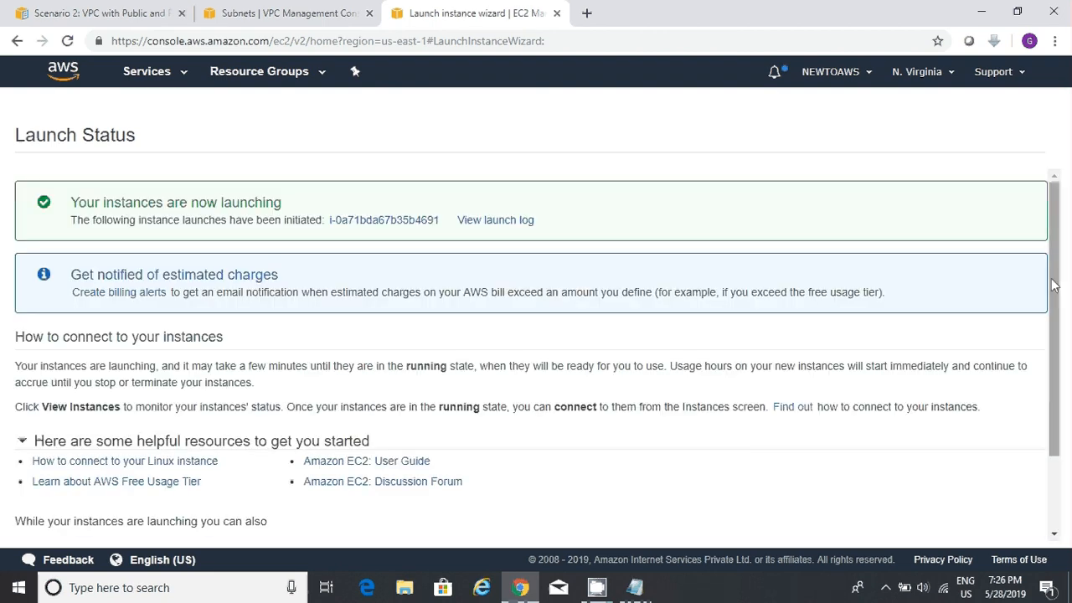
Open the instances list, refresh it, and show only the Private Instance's description details
drag(1056, 287, 1064, 492)
click(995, 526)
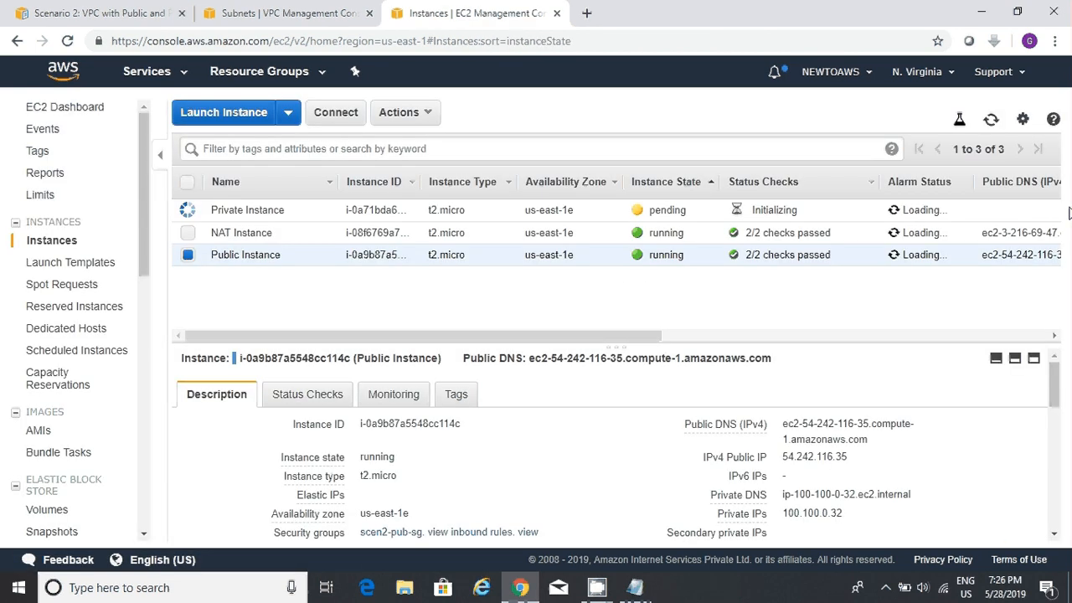
click(991, 124)
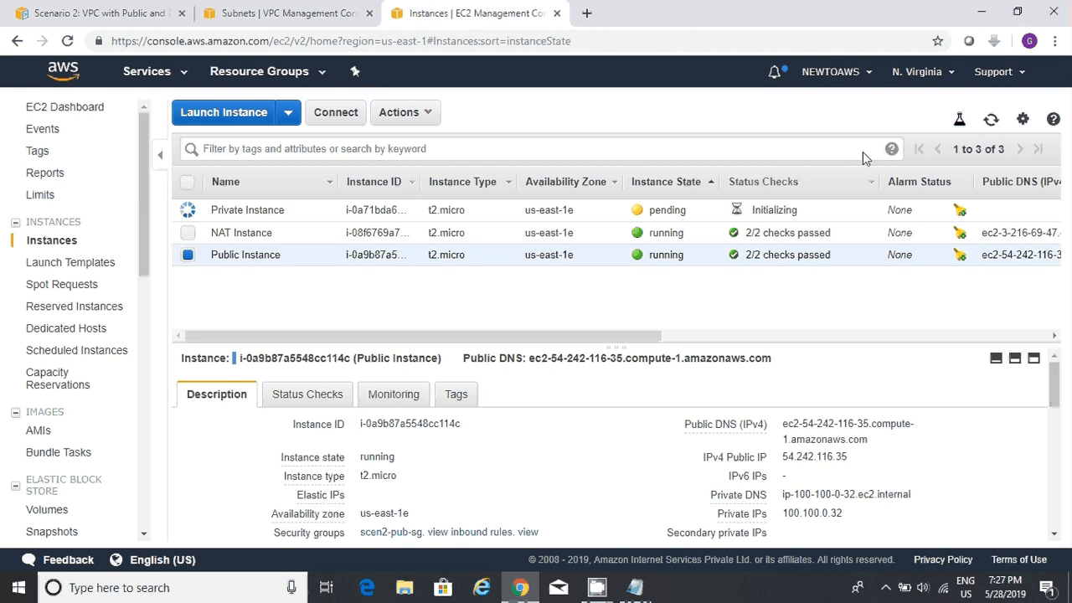
click(993, 123)
click(993, 124)
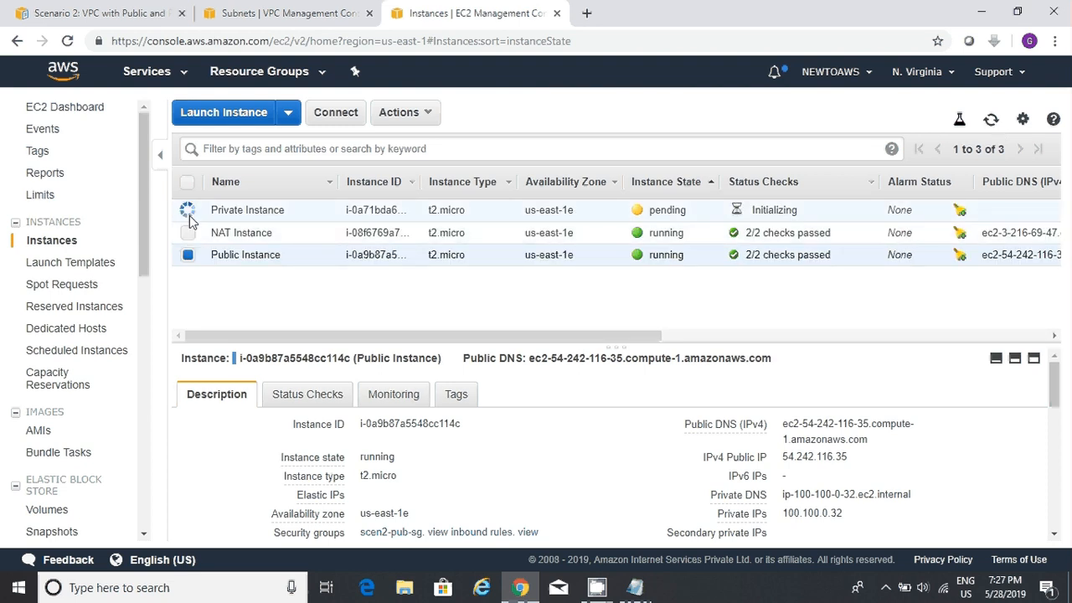
click(187, 210)
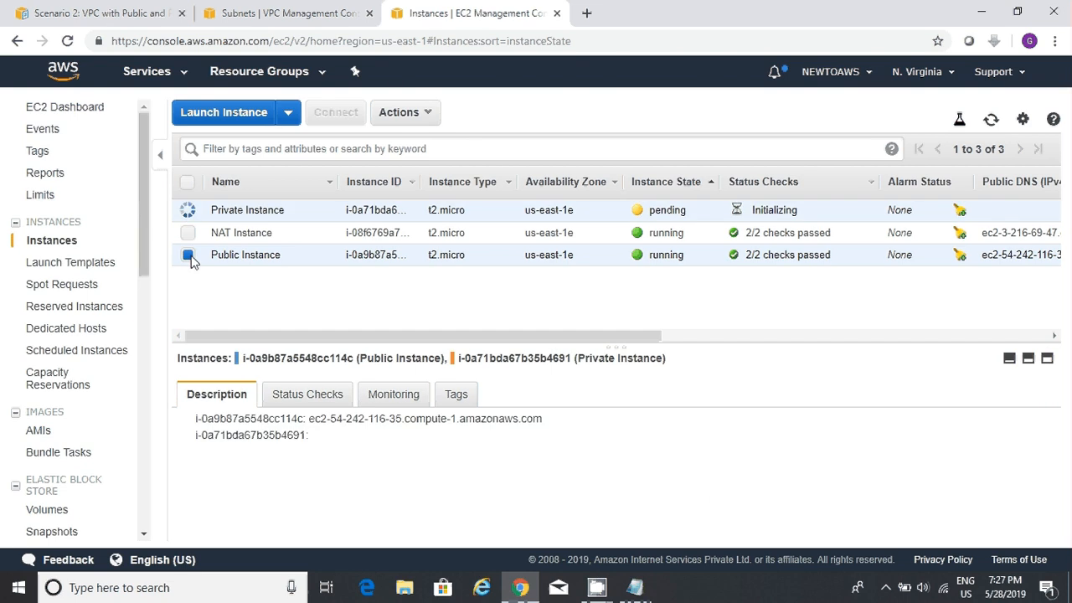
click(190, 256)
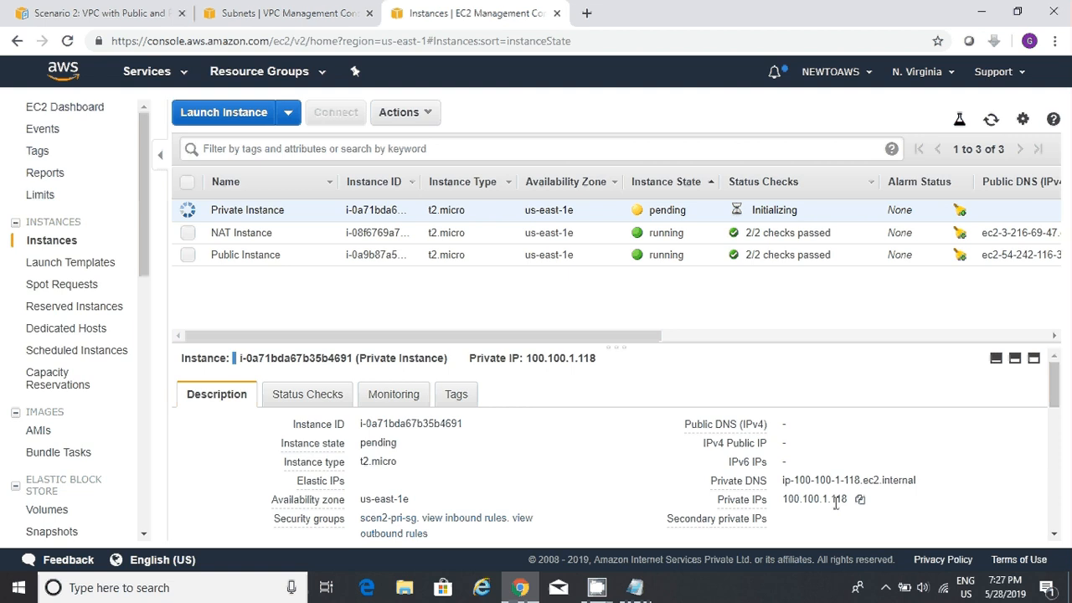
Compare the Private Instance's private IP with the subnet ranges in the Notepad notes and revisit the Scenario 2 architecture diagram
click(636, 589)
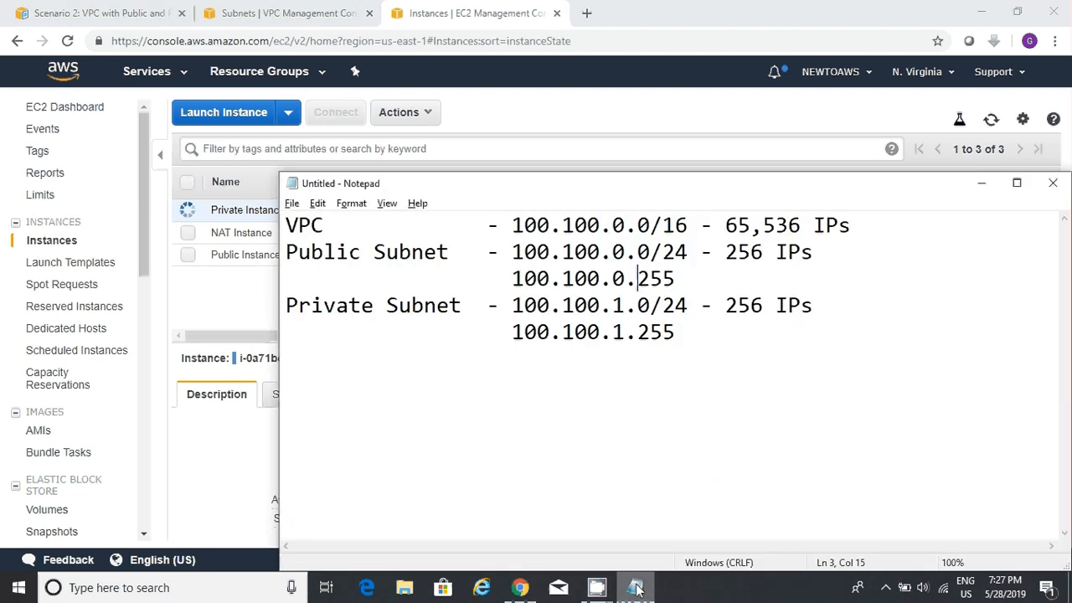
click(814, 157)
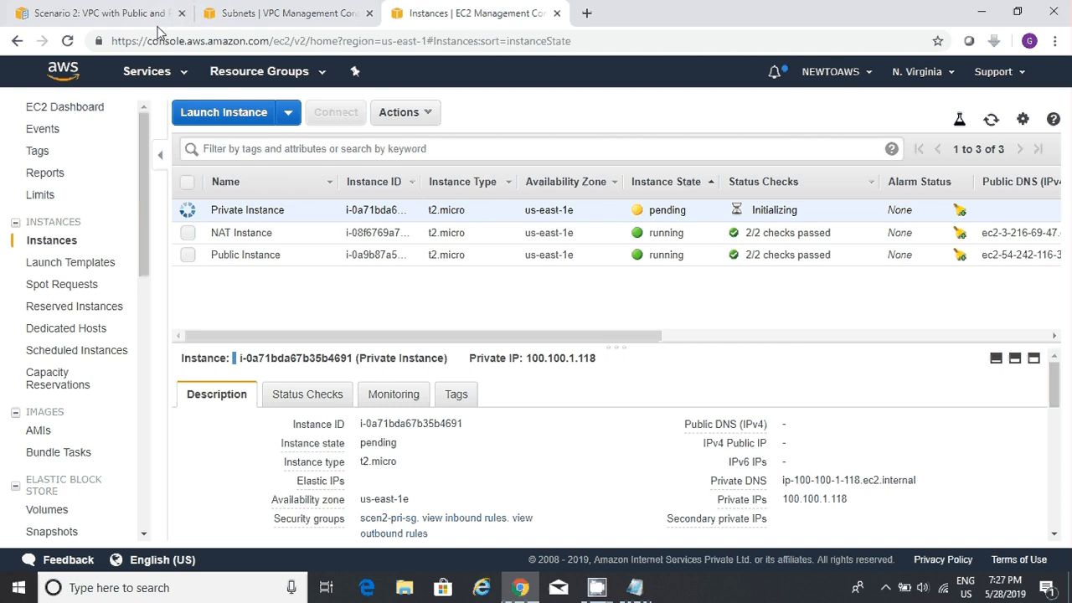
click(134, 14)
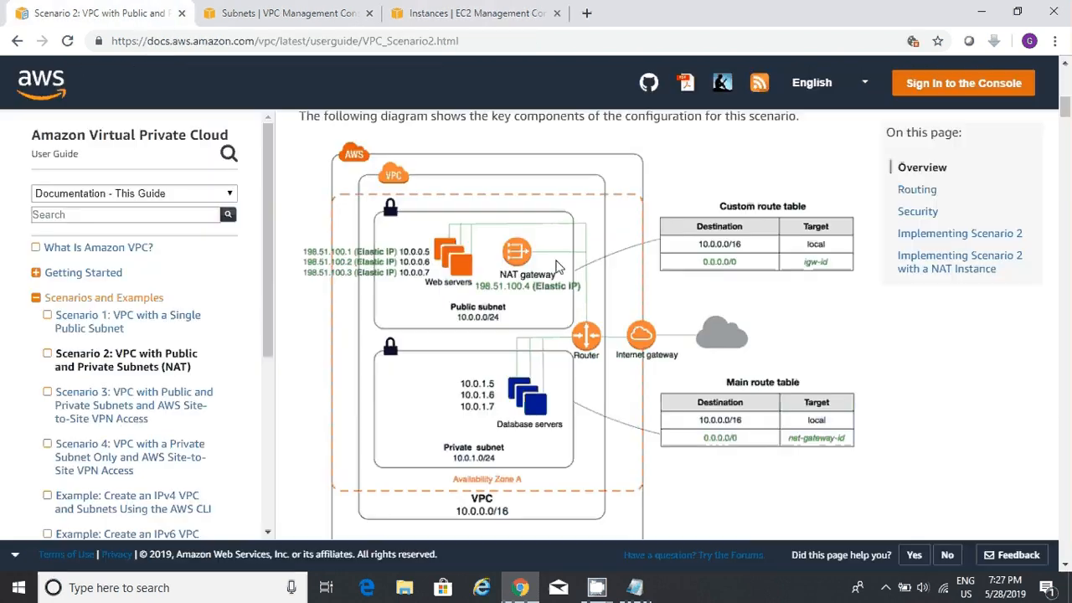